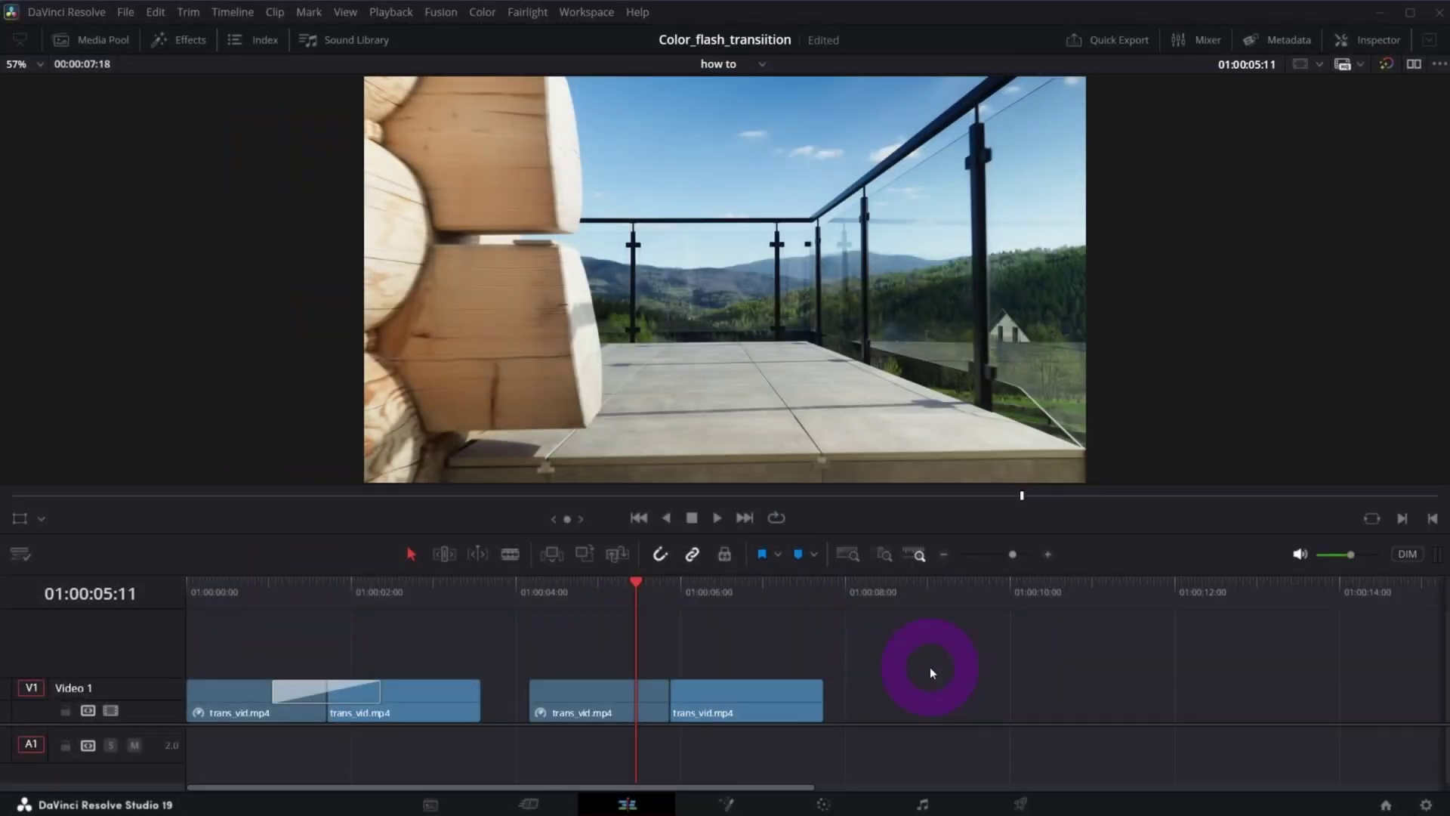
Scrub the playhead across the second cut of the Color_flash_transiition timeline to preview it.
{"action": "left_click_drag", "start_coordinate": [653, 596], "coordinate": [632, 601]}
Filter the Effects library's Video Transitions with the search 'colo'.
{"action": "left_click", "coordinate": [181, 41]}
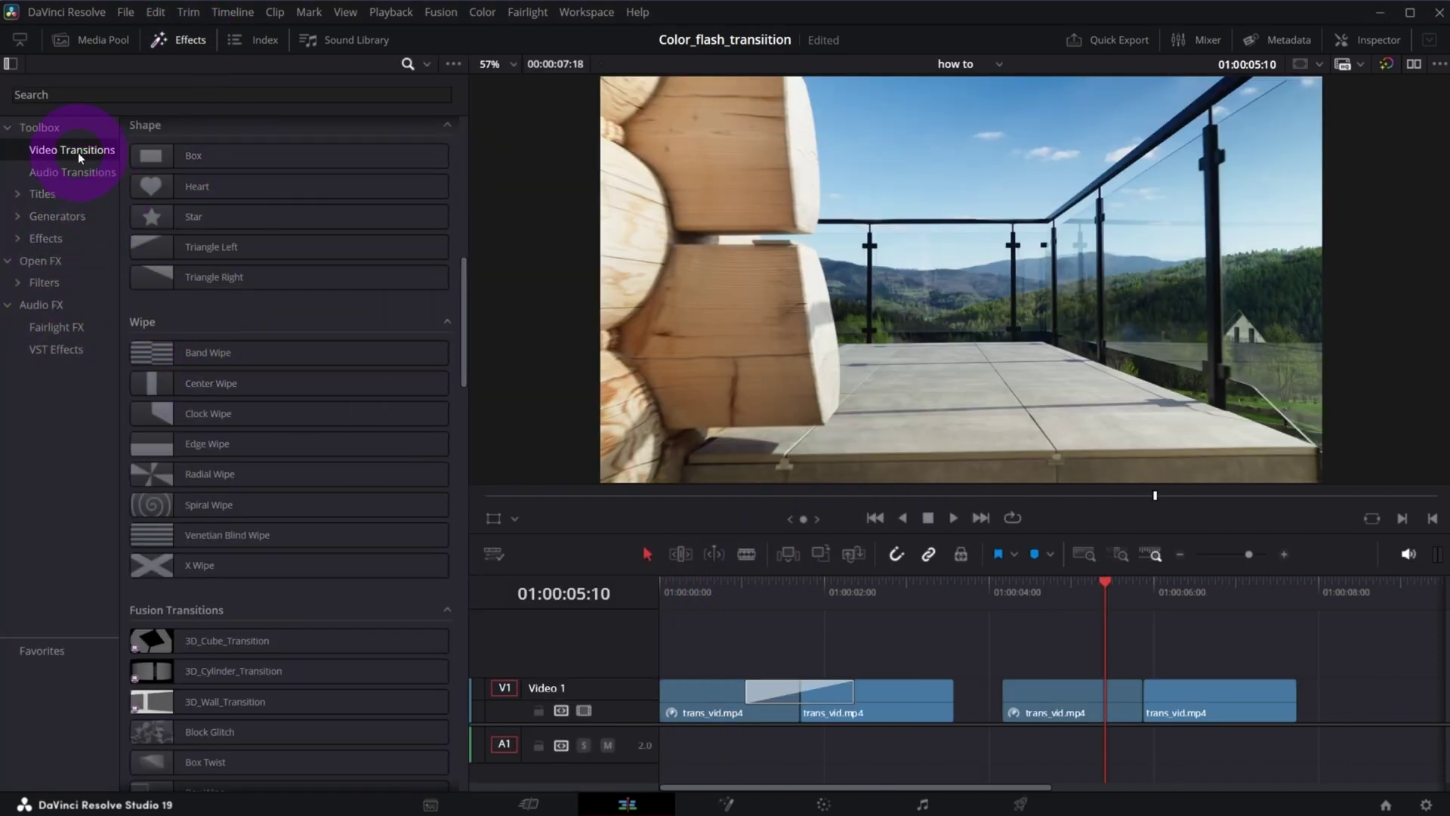
{"action": "left_click", "coordinate": [55, 151]}
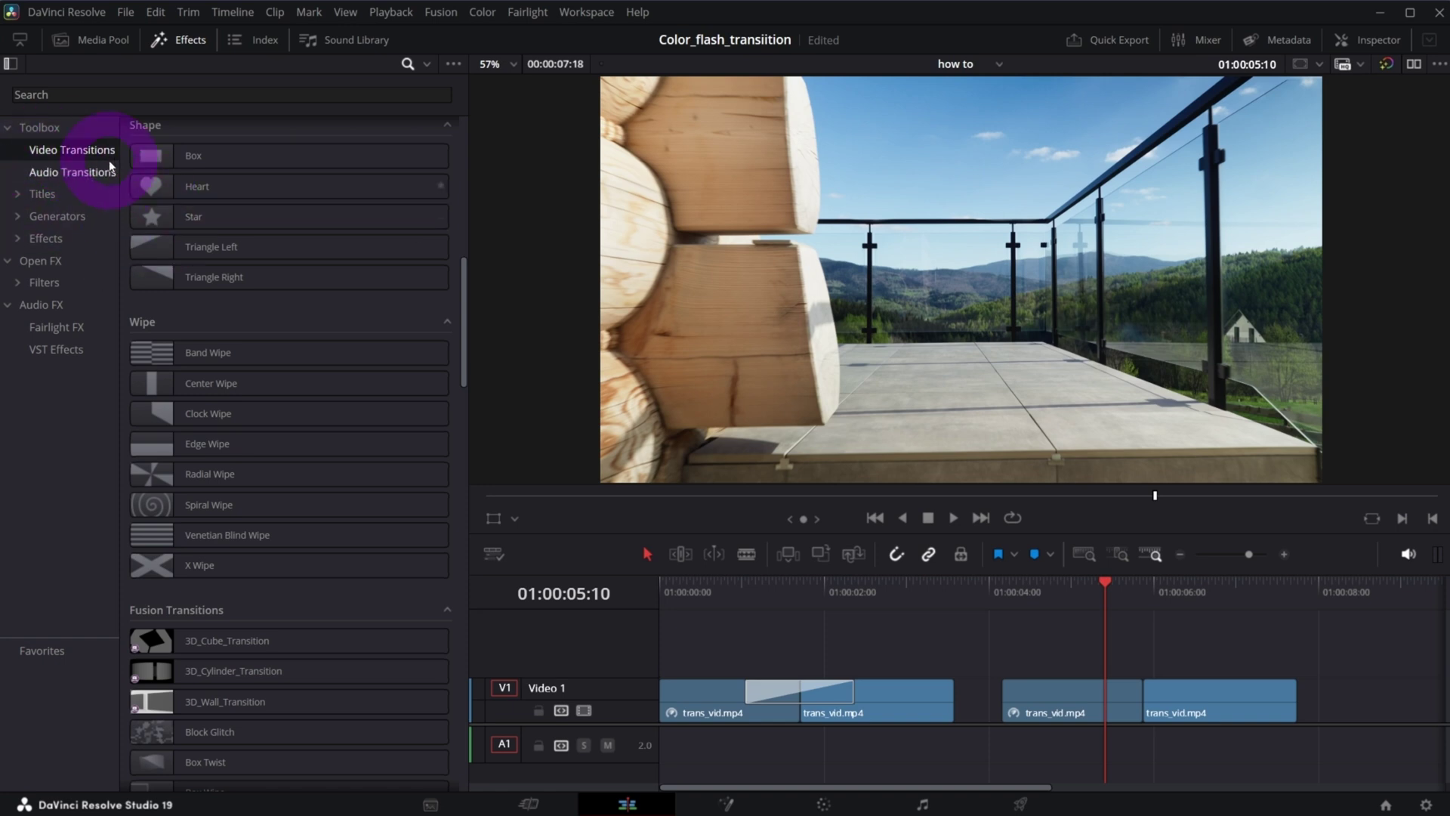
{"action": "left_click", "coordinate": [109, 97]}
{"action": "type", "text": "c"}
{"action": "type", "text": "olor"}
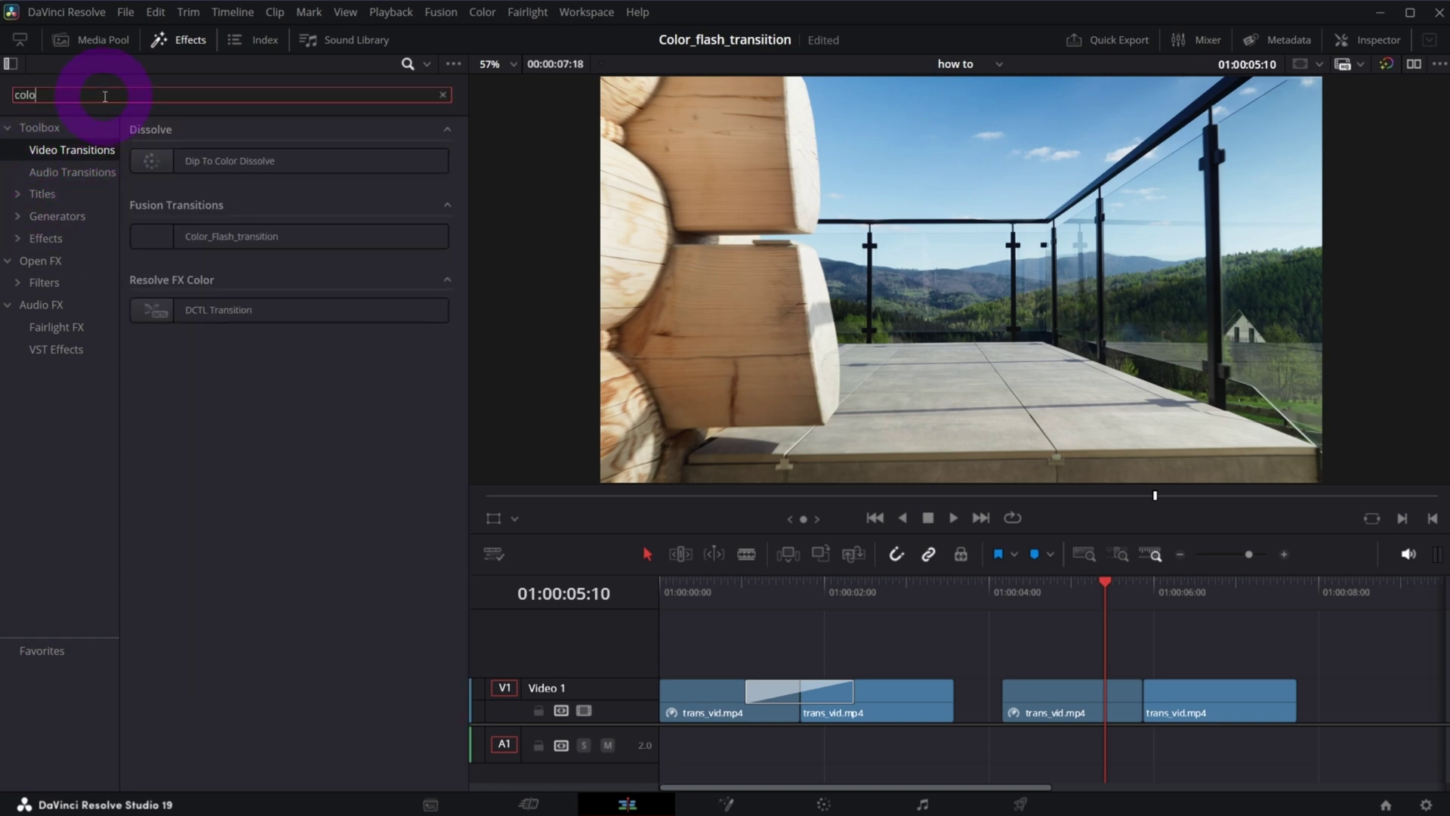
Place Dip To Color Dissolve on the second cut and set its dip colour to white.
{"action": "left_click_drag", "start_coordinate": [194, 157], "coordinate": [1152, 692]}
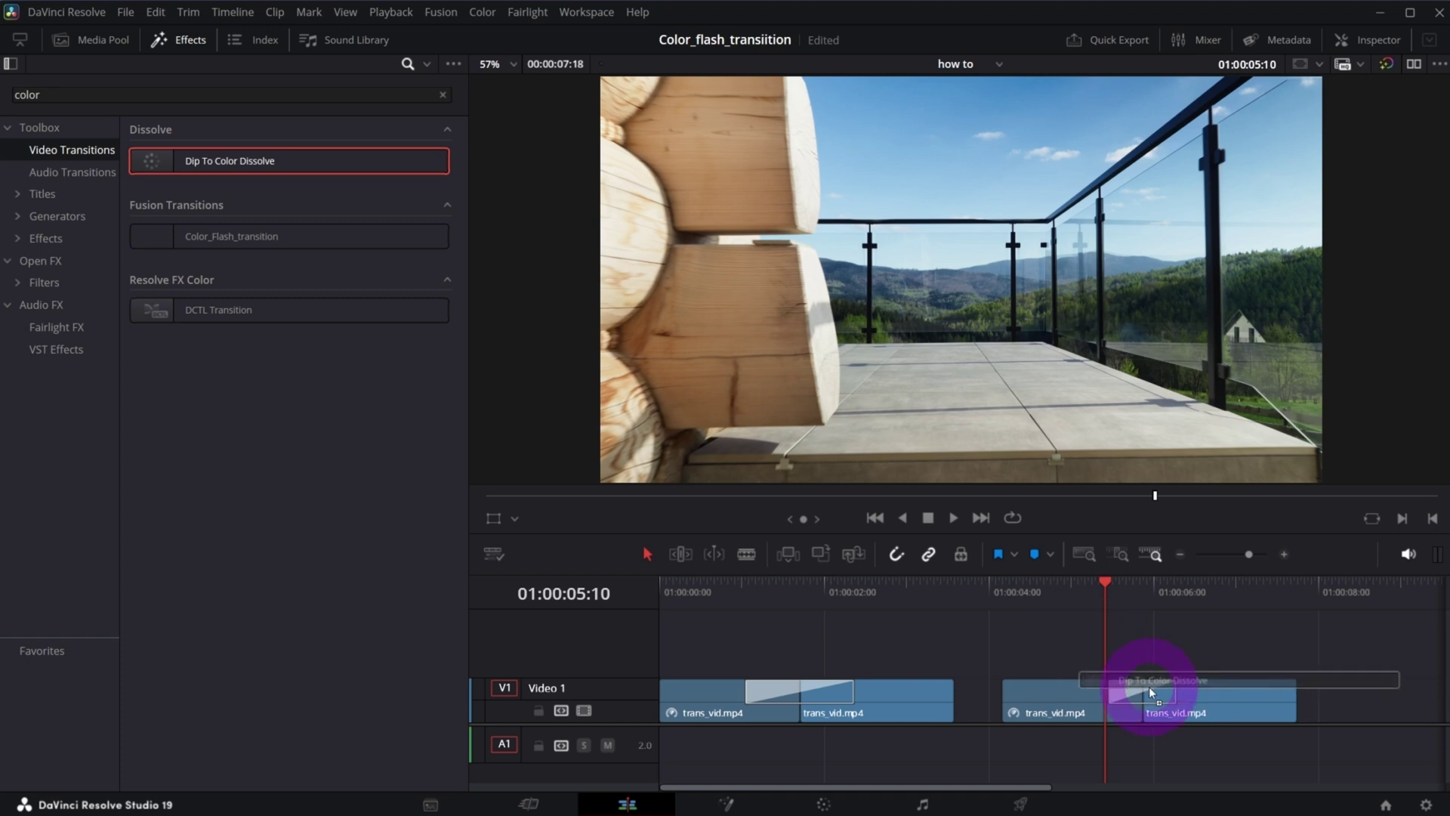
{"action": "left_click", "coordinate": [1375, 42]}
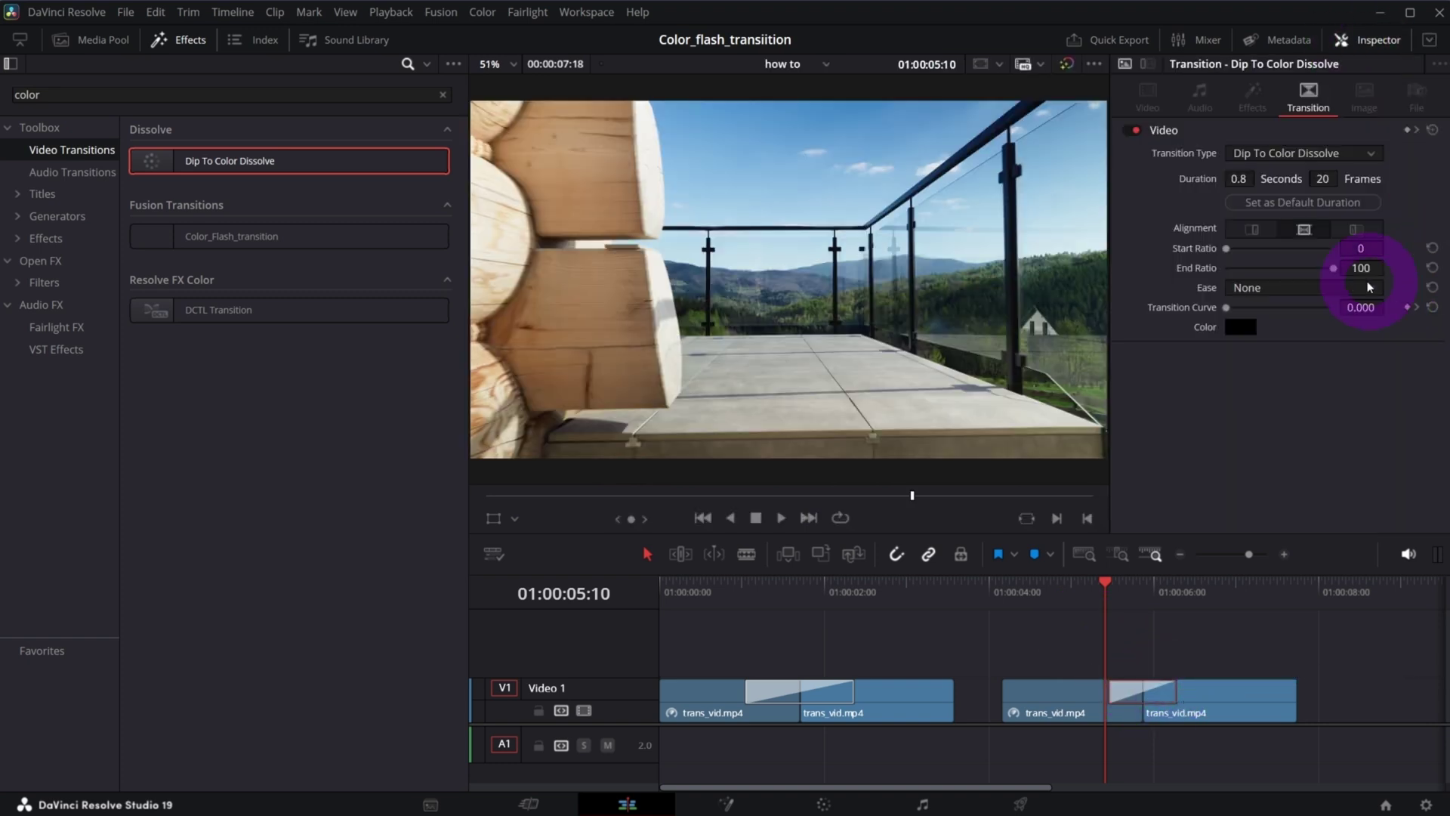
{"action": "left_click", "coordinate": [1243, 327]}
{"action": "left_click", "coordinate": [632, 393]}
{"action": "left_click", "coordinate": [903, 537]}
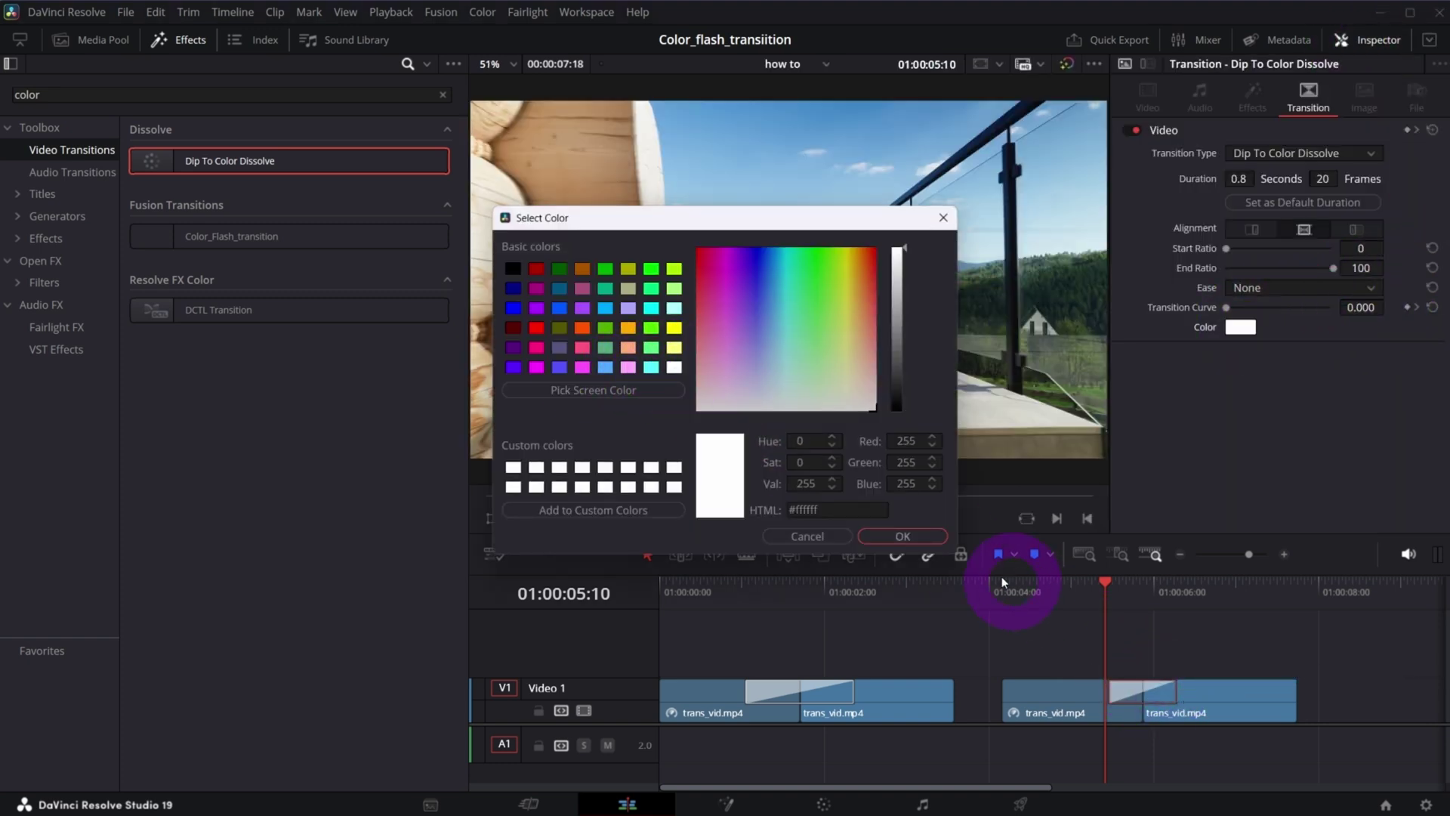
Play back the white dip transition, then clear the transitions search.
{"action": "key", "text": "space"}
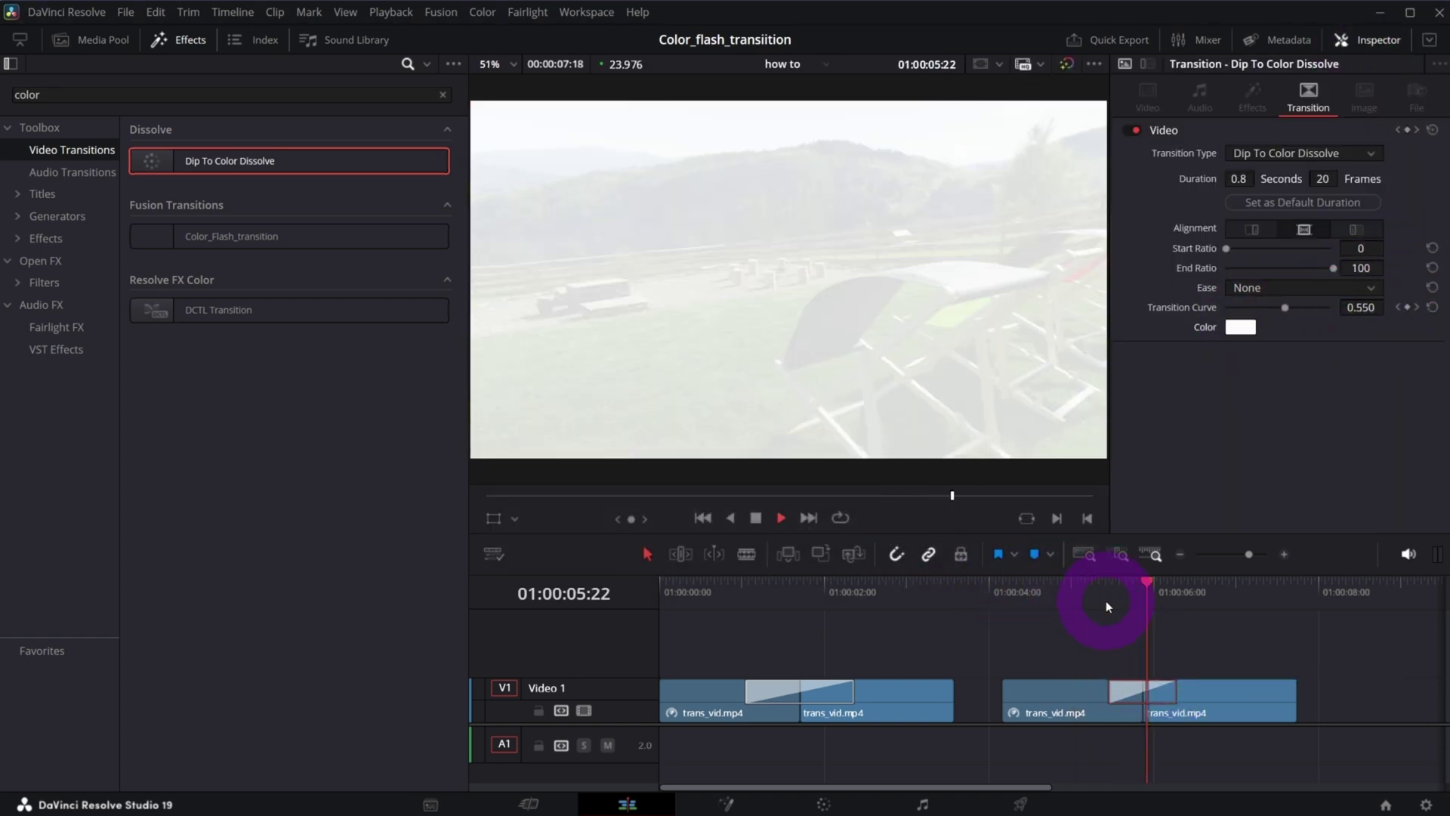
{"action": "left_click", "coordinate": [1094, 600]}
{"action": "key", "text": "space"}
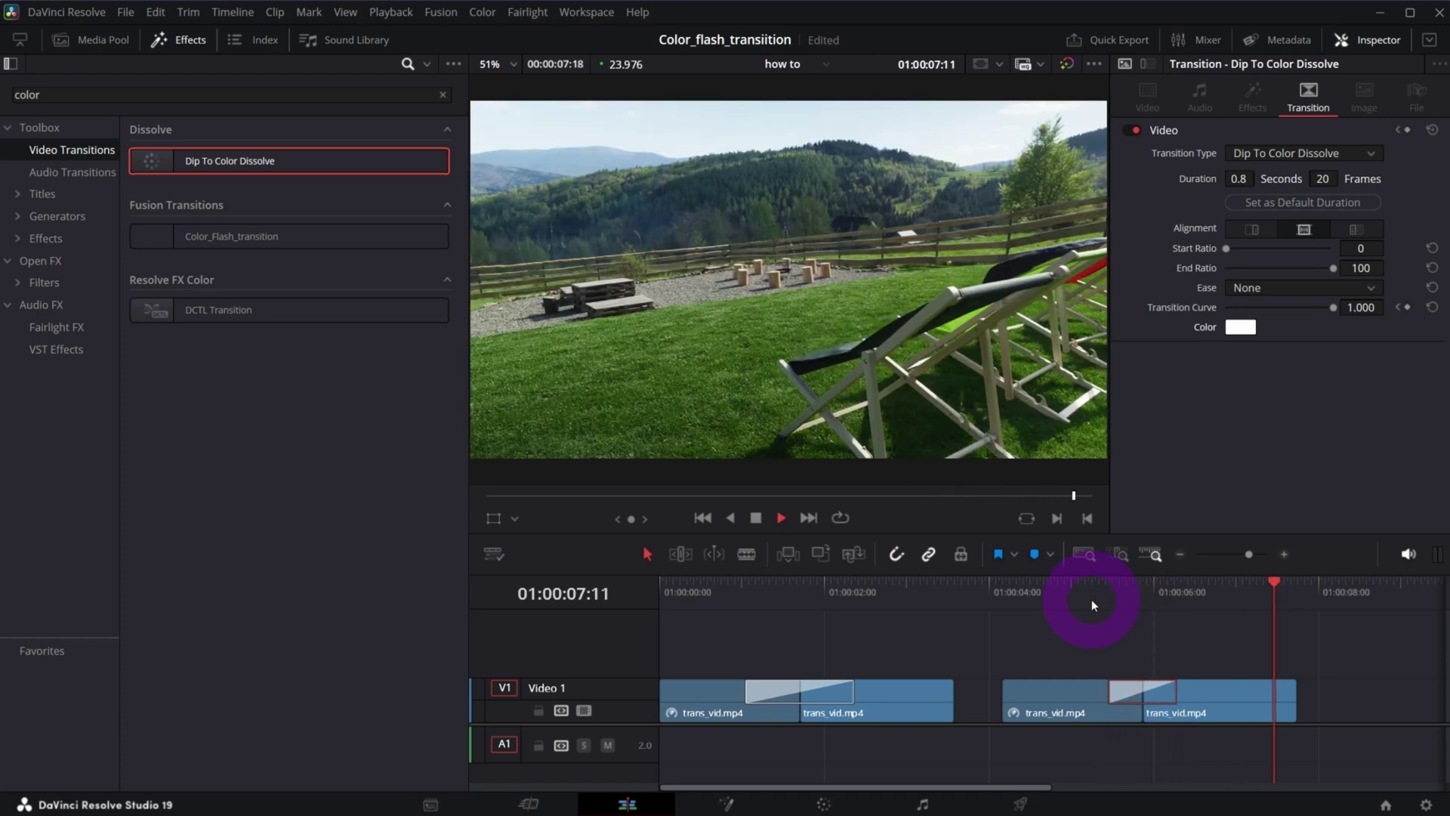
{"action": "key", "text": "space"}
{"action": "double_click", "coordinate": [26, 94]}
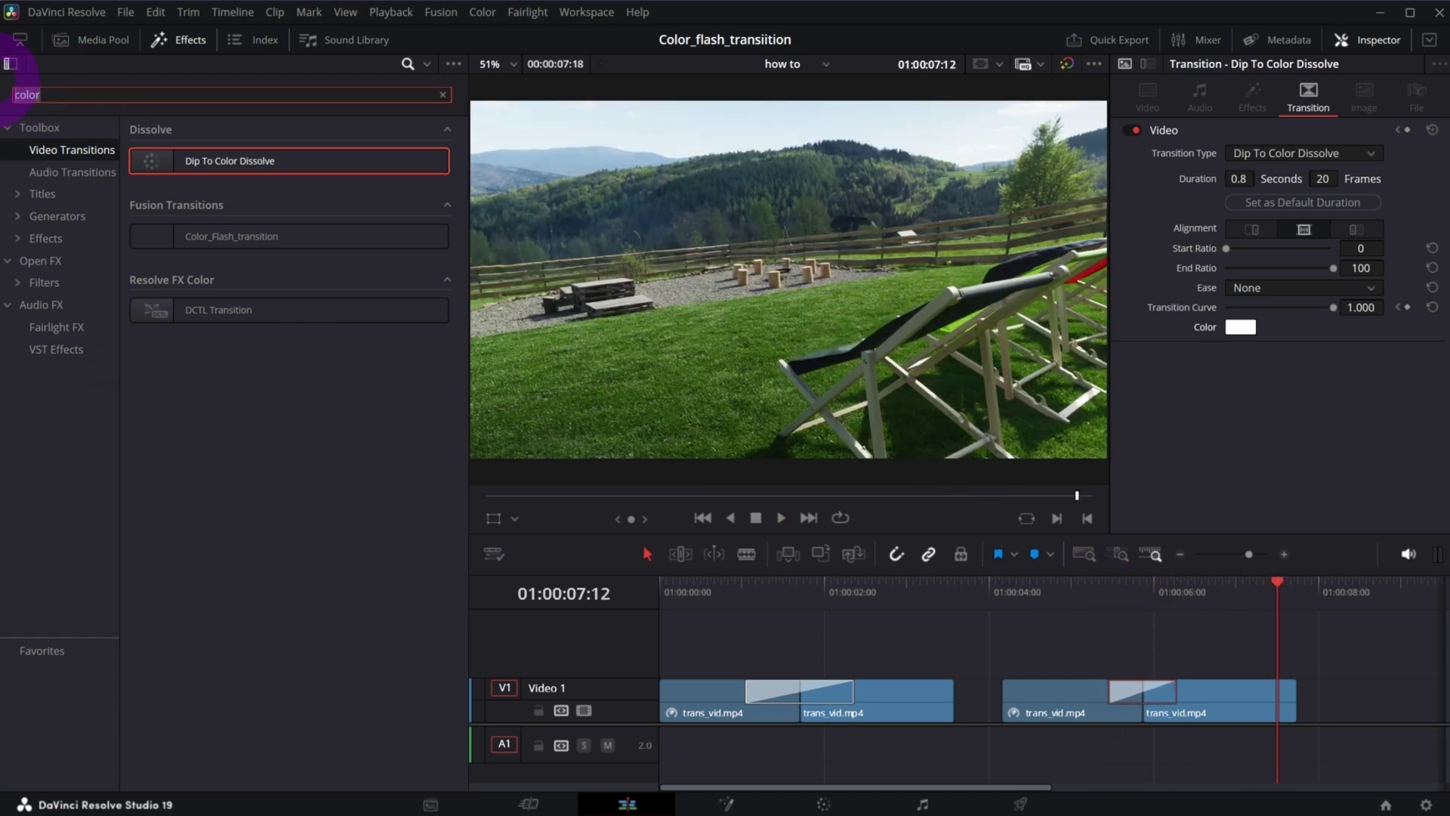
{"action": "key", "text": "BackSpace"}
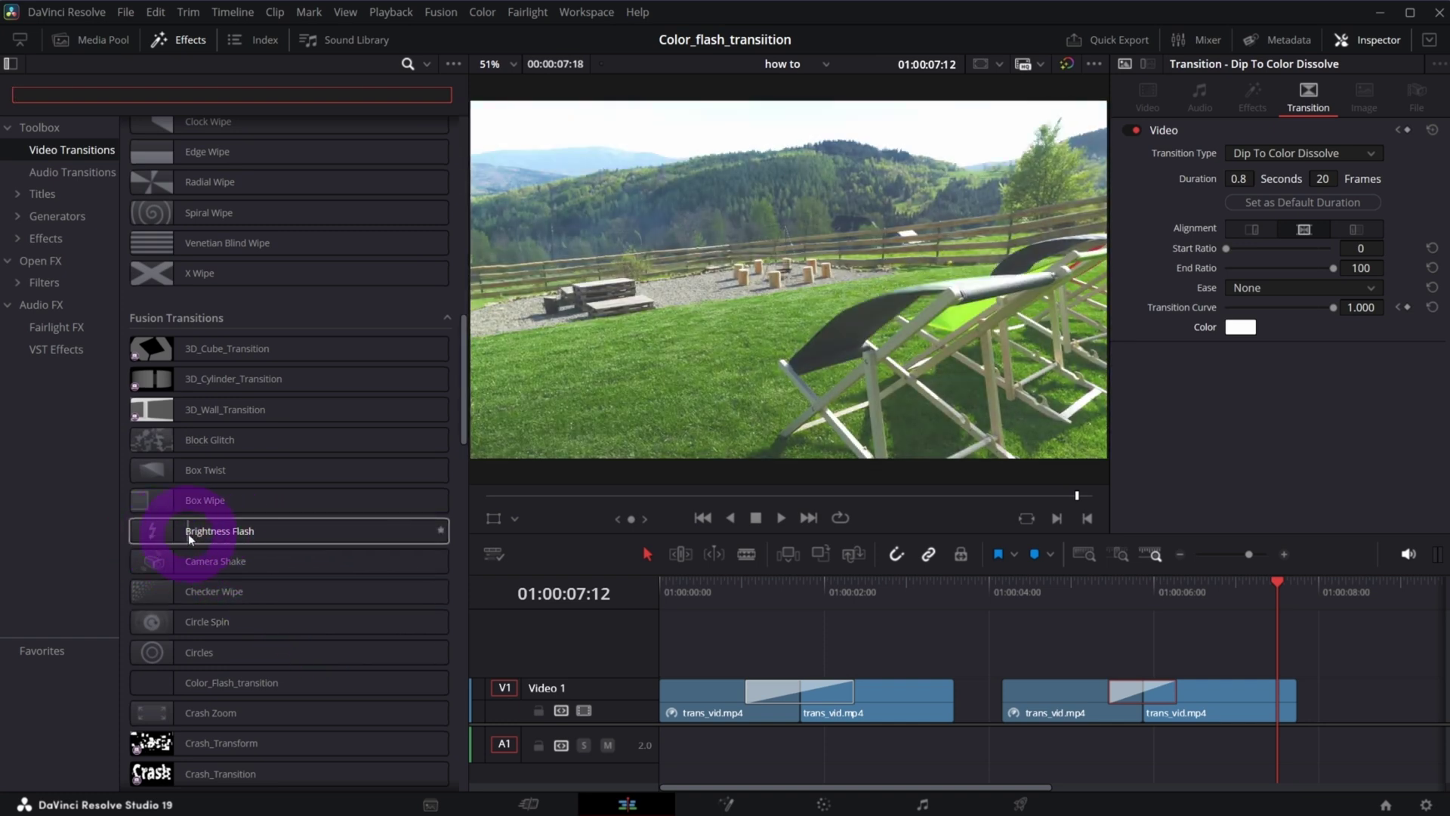
Replace the dissolve with Brightness Flash and lower it to brightness 0.46, saturation 1.13.
{"action": "left_click_drag", "start_coordinate": [224, 536], "coordinate": [1163, 684]}
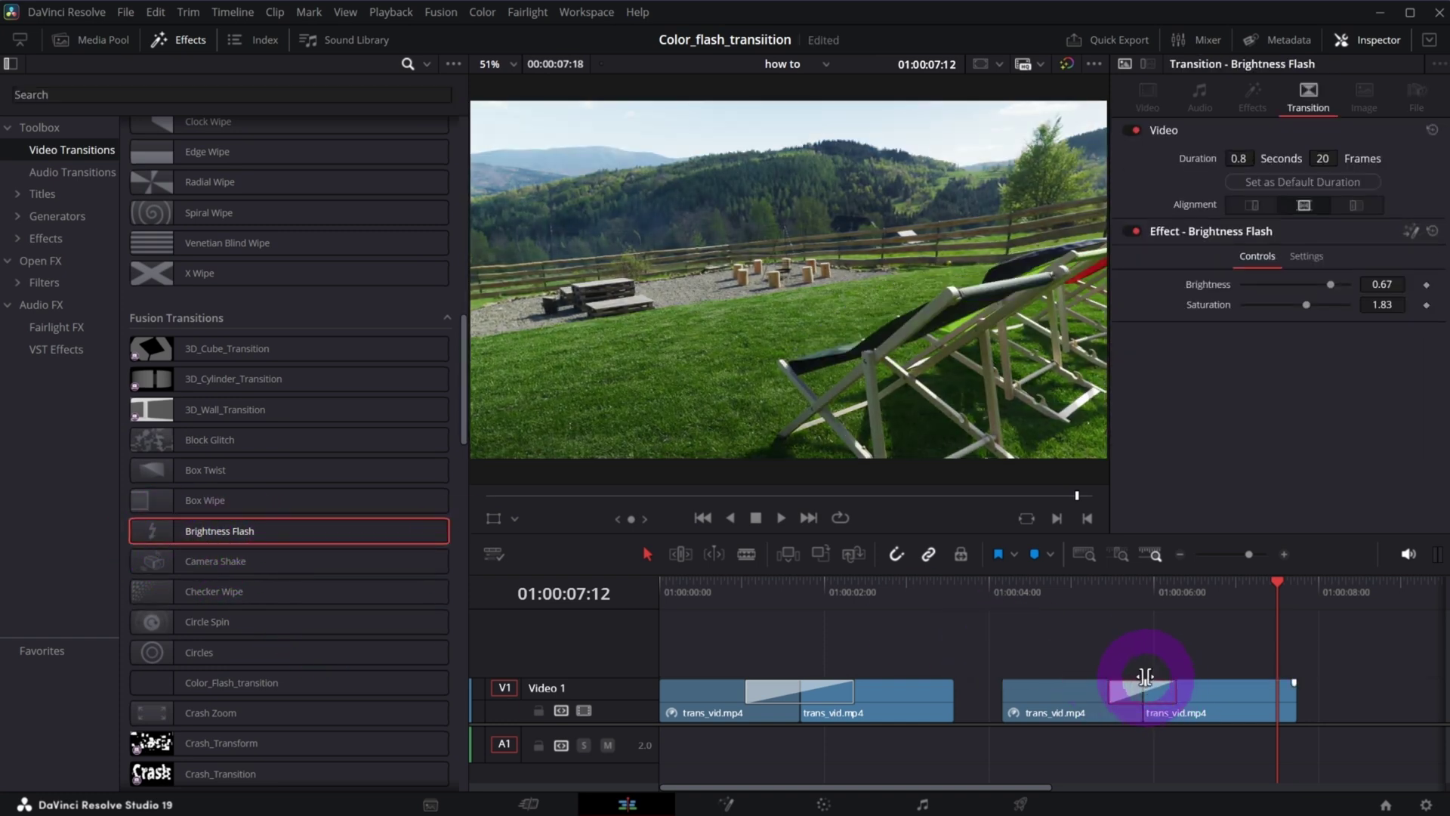
{"action": "left_click", "coordinate": [1109, 598]}
{"action": "key", "text": "/"}
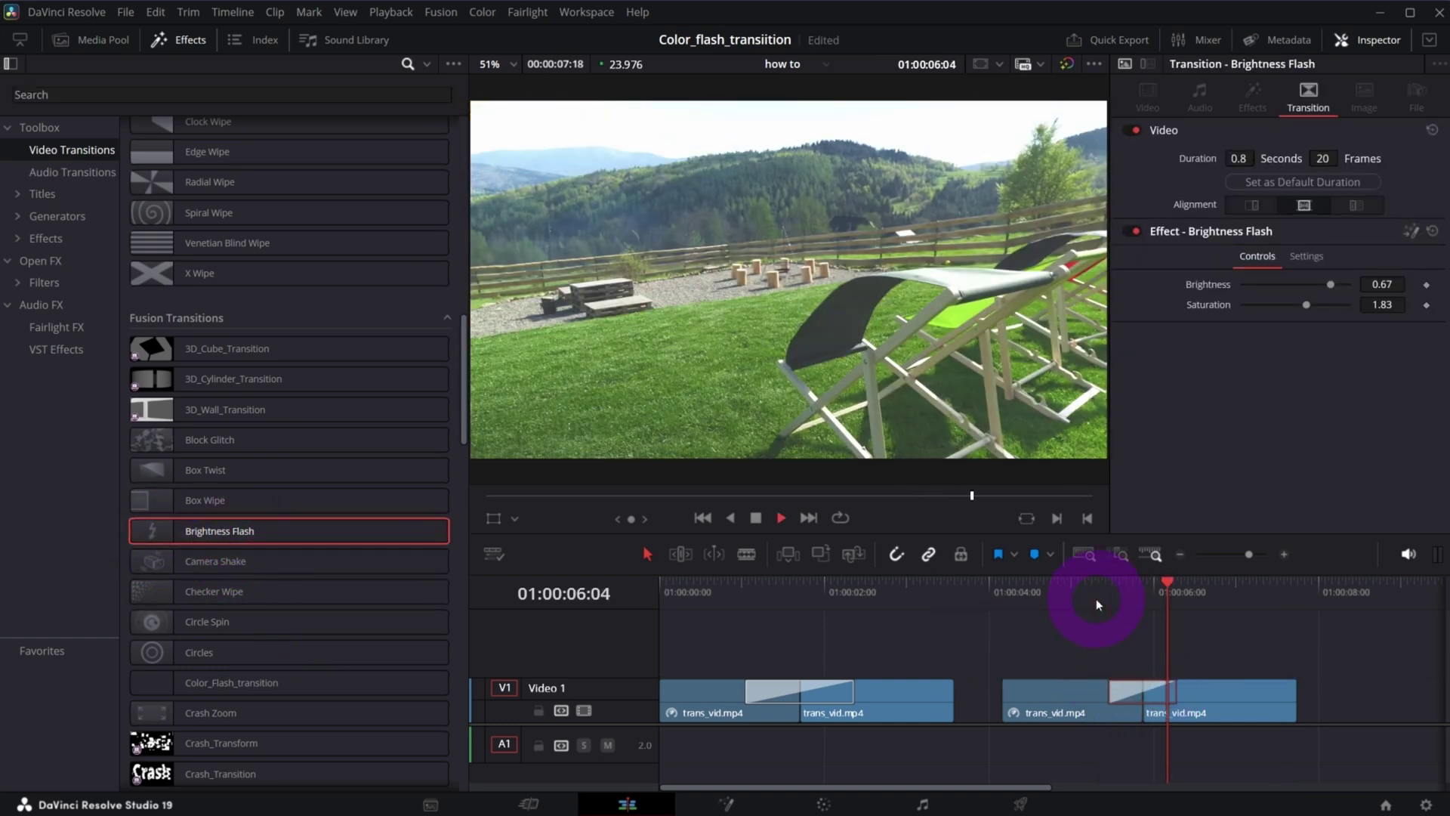
{"action": "key", "text": "space"}
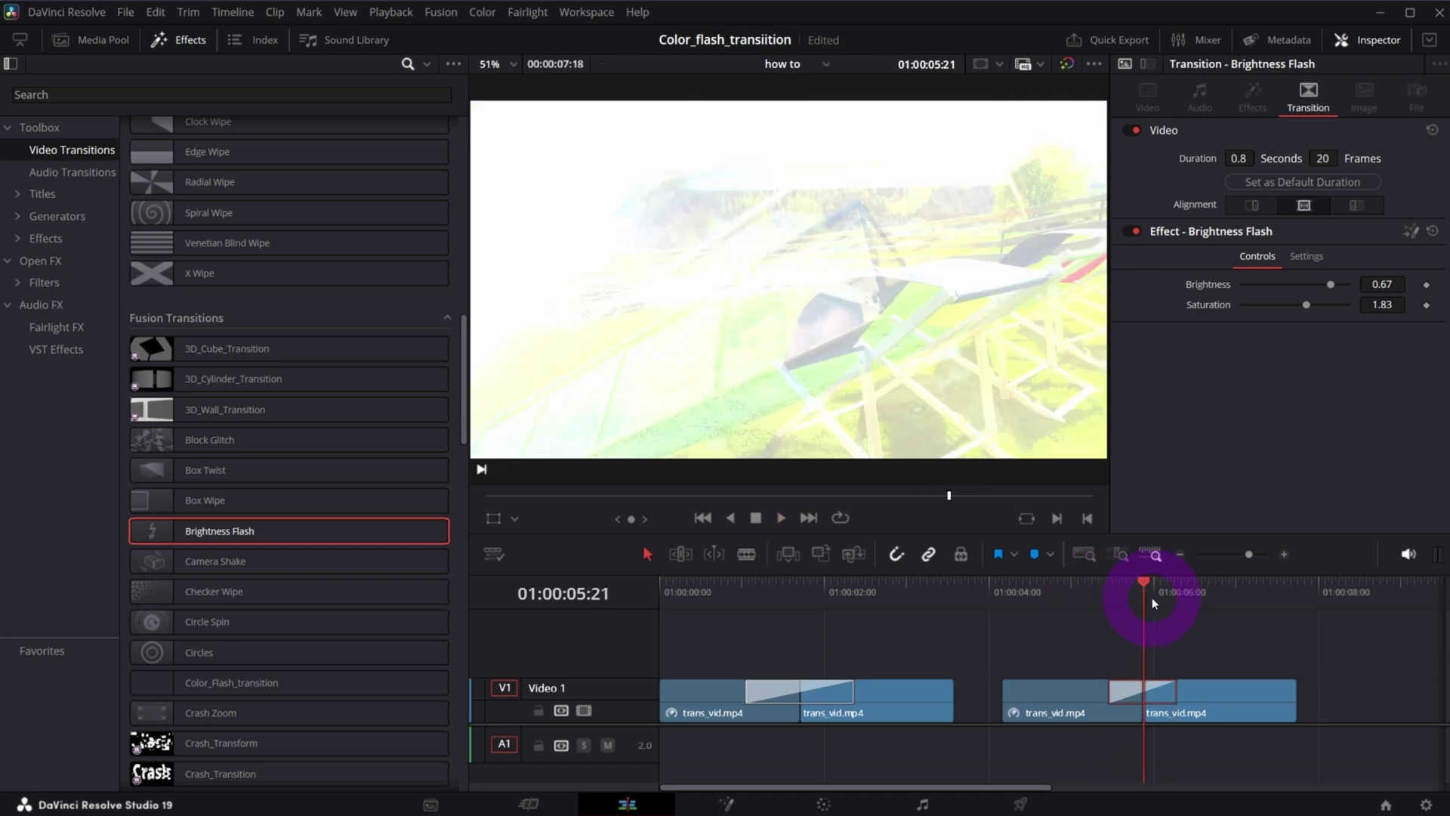
{"action": "left_click_drag", "start_coordinate": [1331, 284], "coordinate": [1297, 300]}
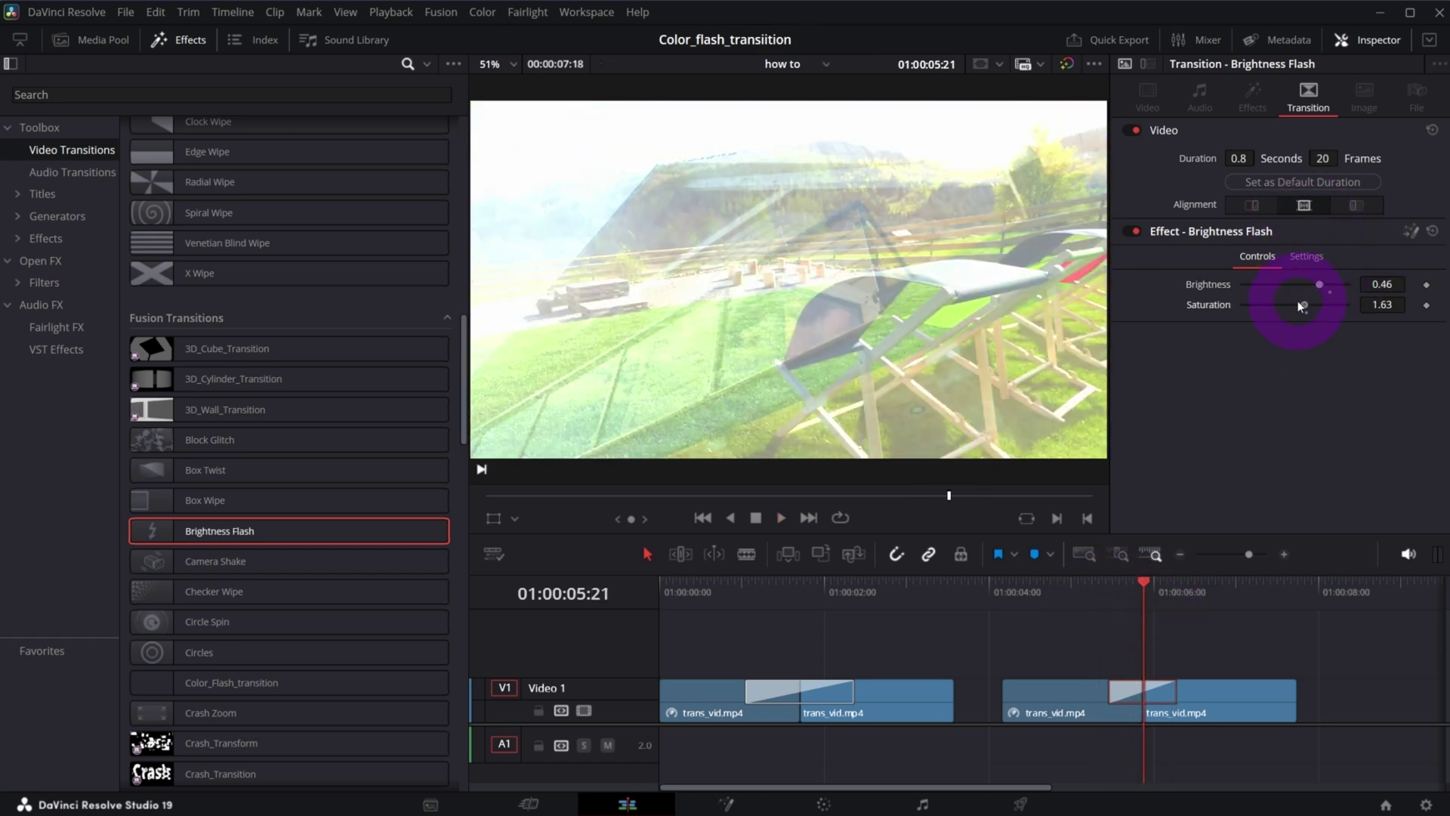
Play through the first transition, then search the transitions for 'co'.
{"action": "left_click", "coordinate": [1085, 586]}
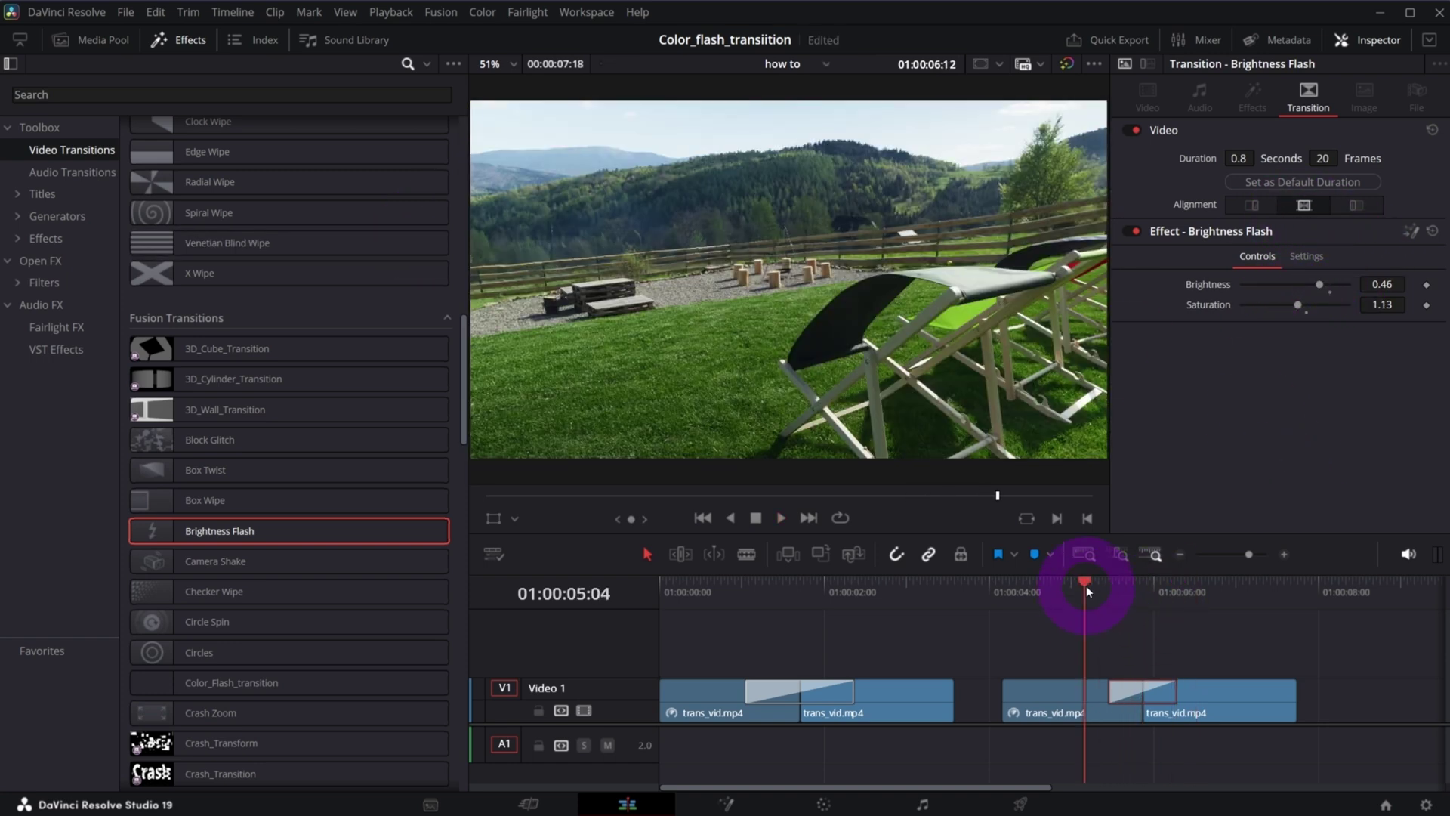
{"action": "left_click", "coordinate": [728, 602]}
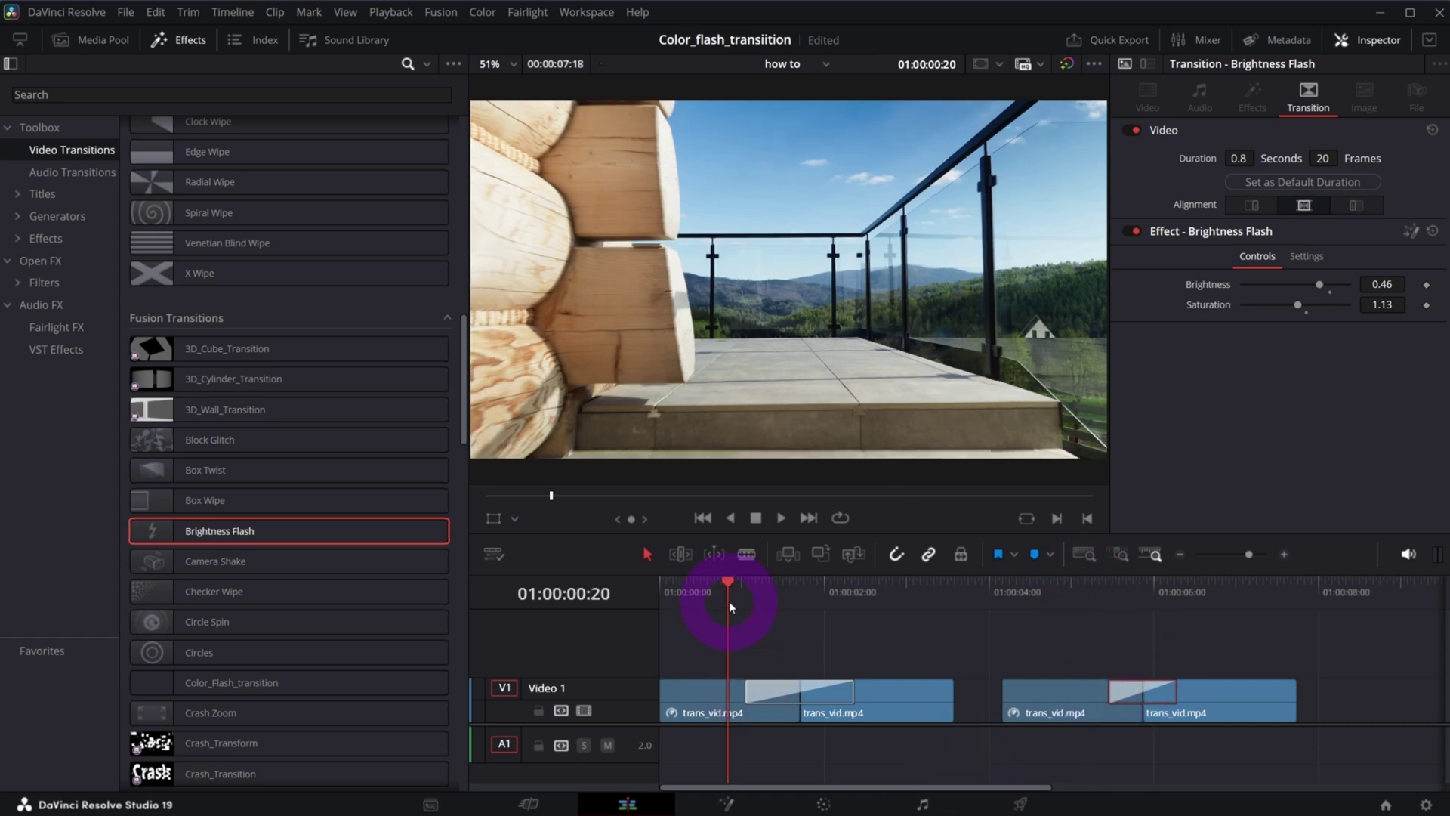
{"action": "key", "text": "space"}
{"action": "left_click", "coordinate": [715, 592]}
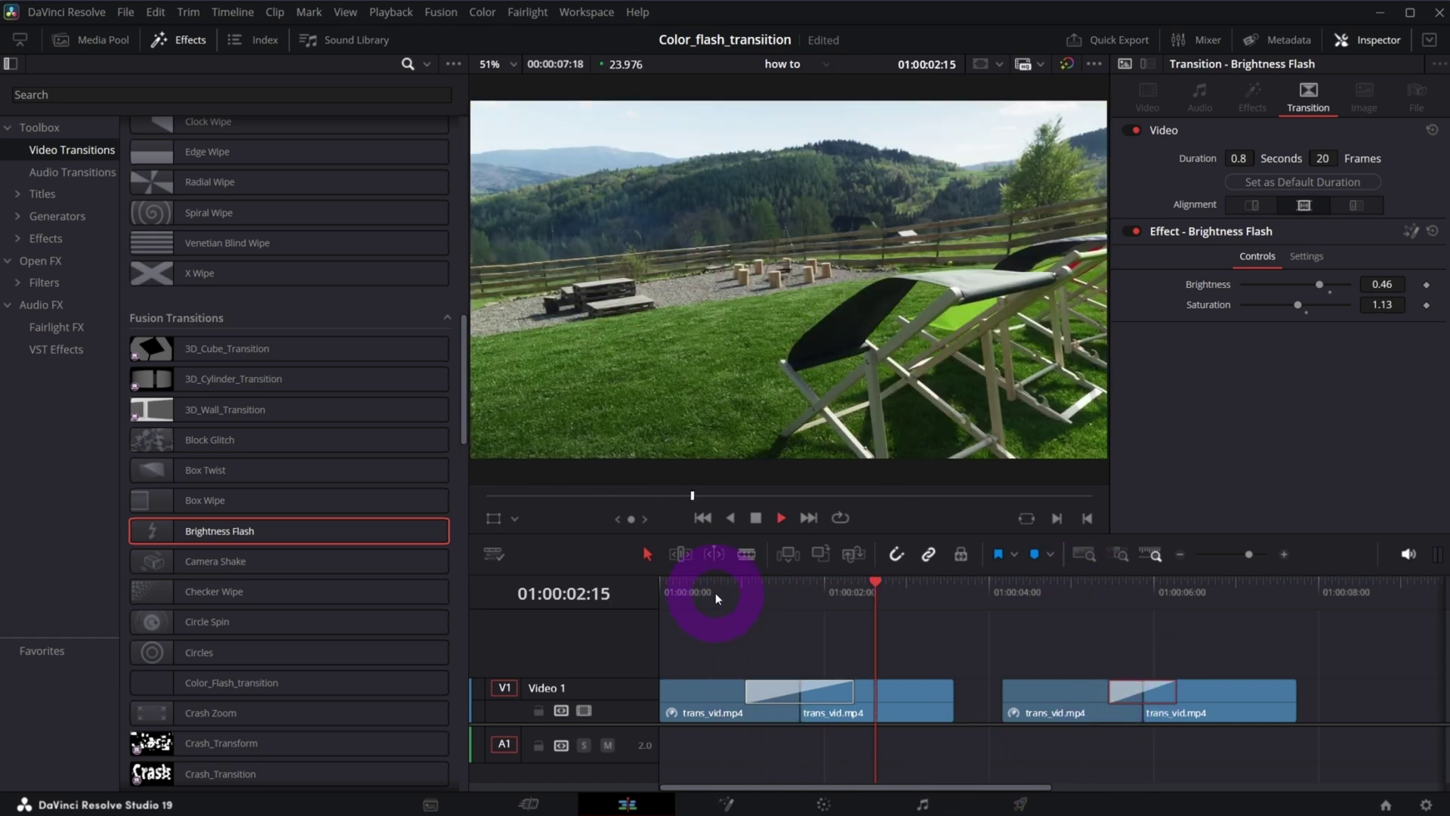
{"action": "key", "text": "space"}
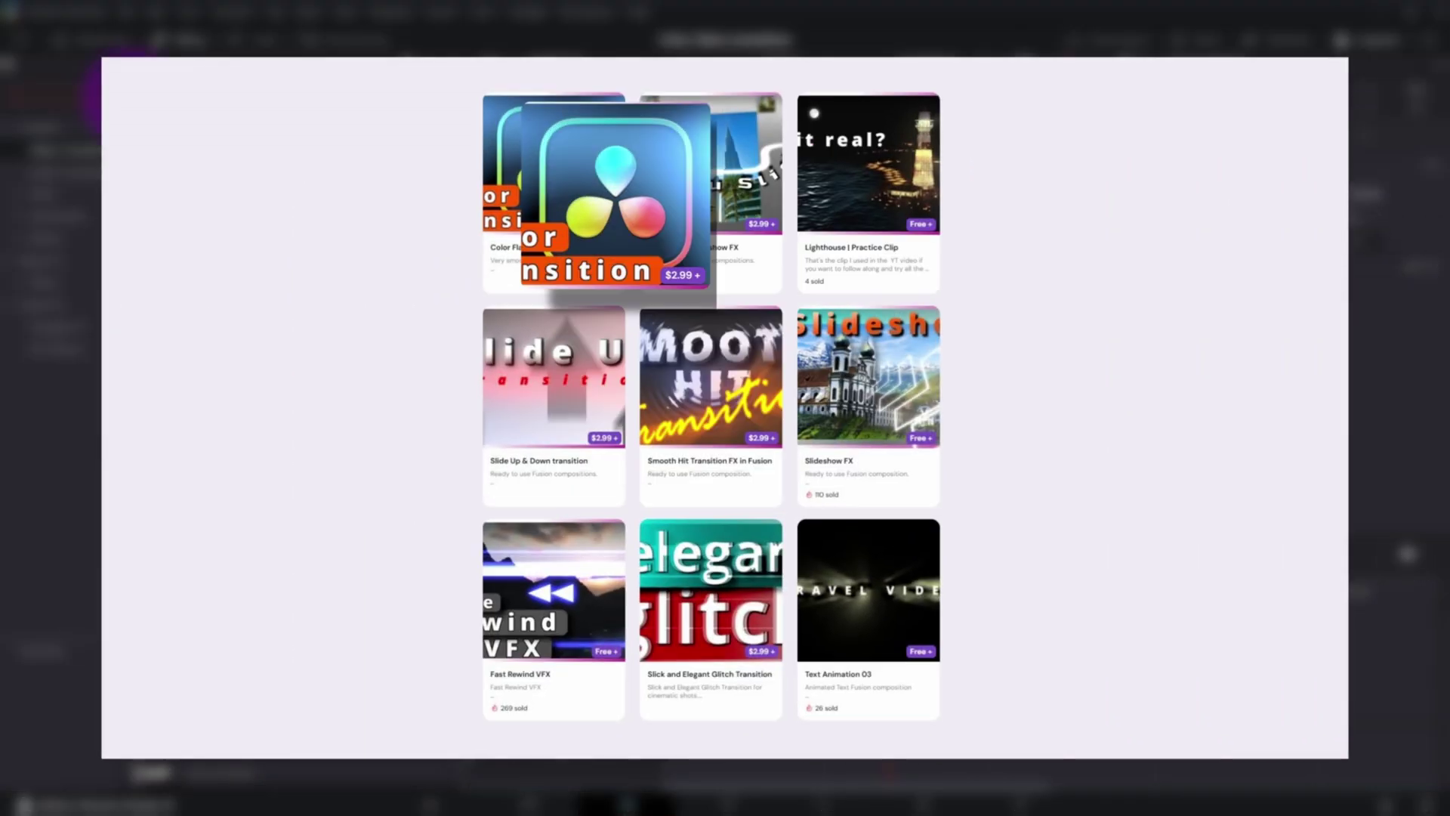
{"action": "type", "text": "color"}
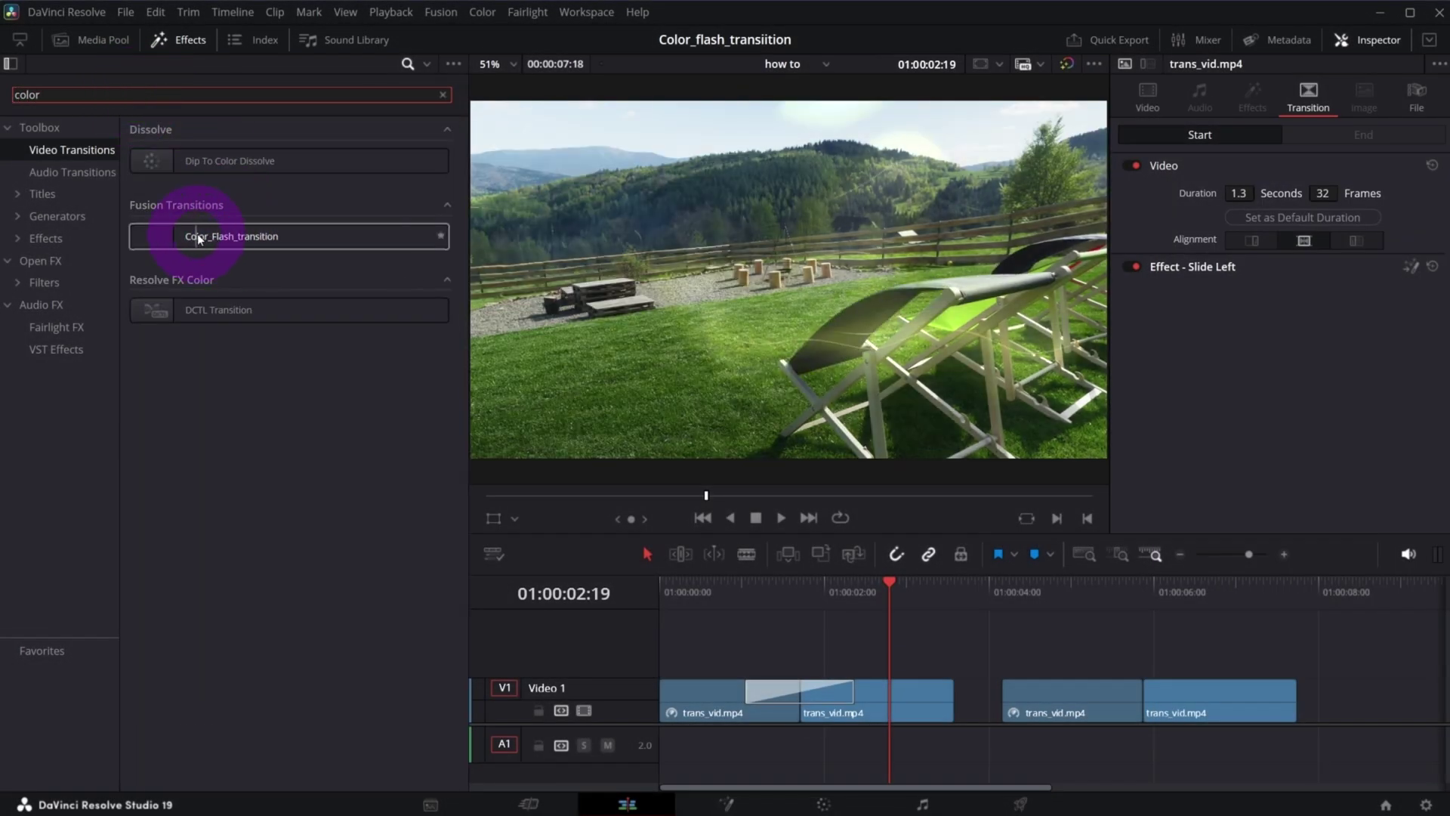
{"action": "left_click_drag", "start_coordinate": [204, 235], "coordinate": [1168, 686]}
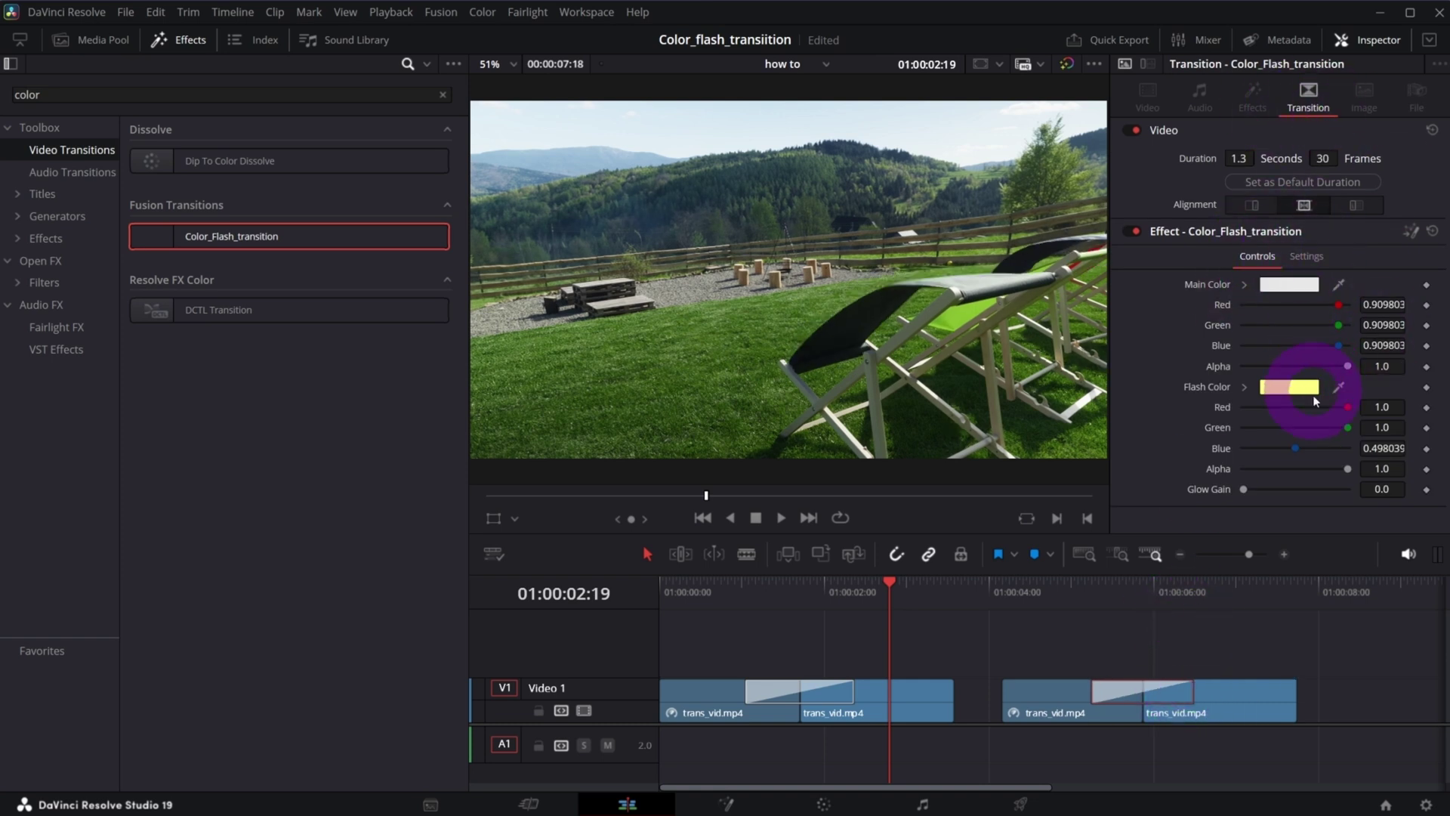
{"action": "left_click", "coordinate": [1071, 603]}
{"action": "key", "text": "space"}
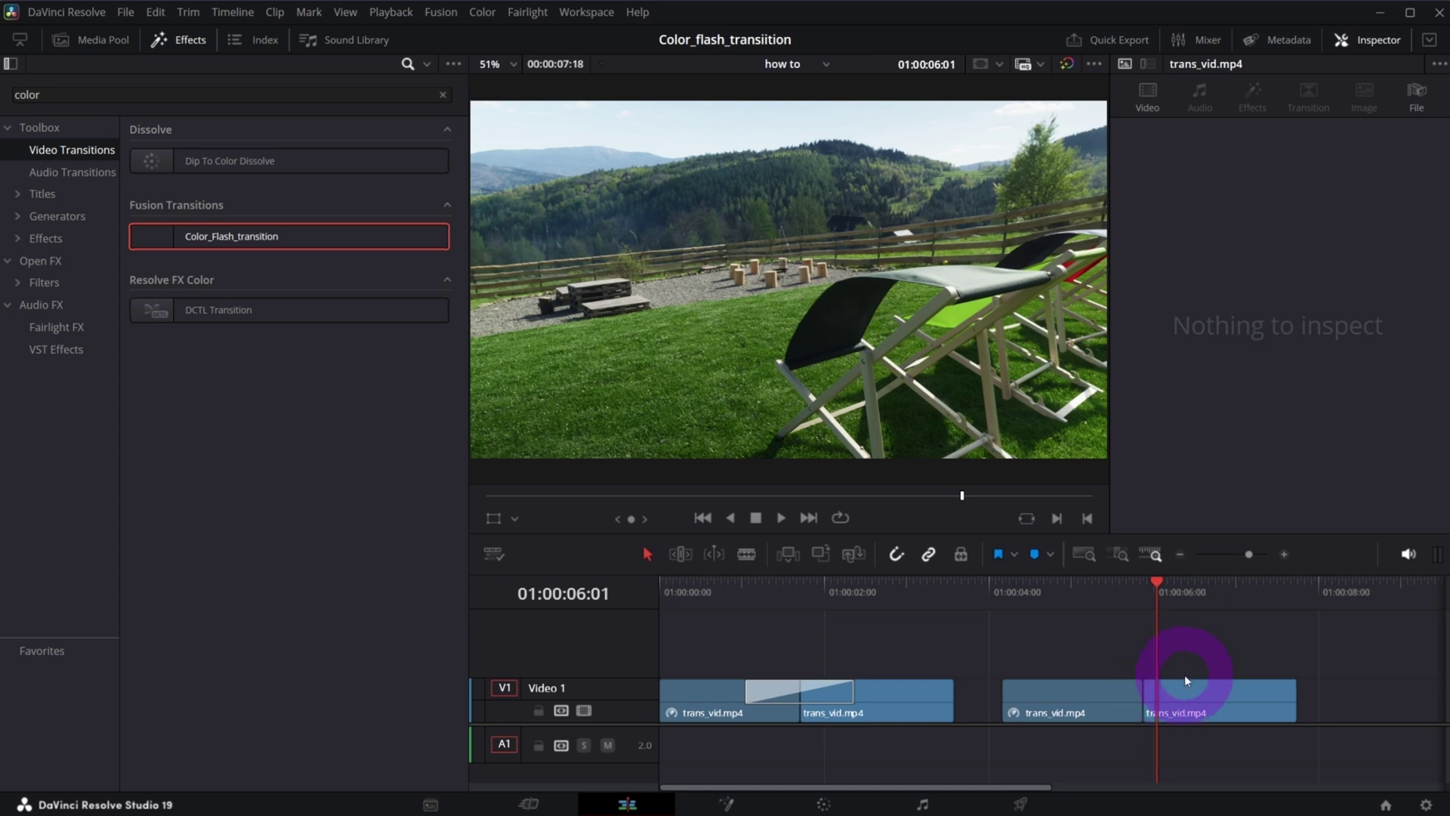
Clear the search, drop Box Wipe onto the later cut and open it in the Fusion page.
{"action": "left_click", "coordinate": [443, 94]}
{"action": "scroll", "coordinate": [383, 436], "scroll_direction": "down", "scroll_amount": 10}
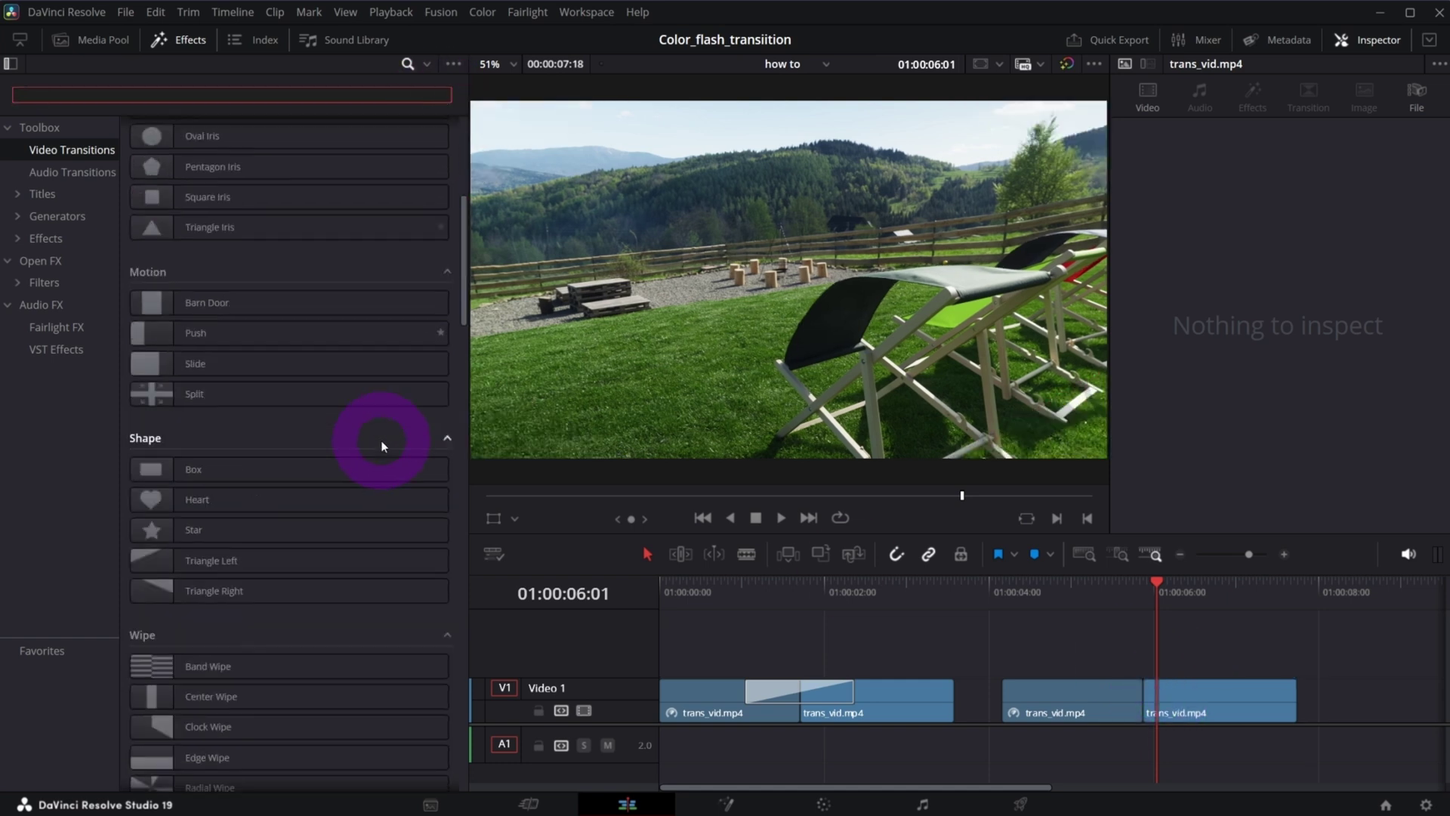
{"action": "scroll", "coordinate": [257, 411], "scroll_direction": "down", "scroll_amount": 5}
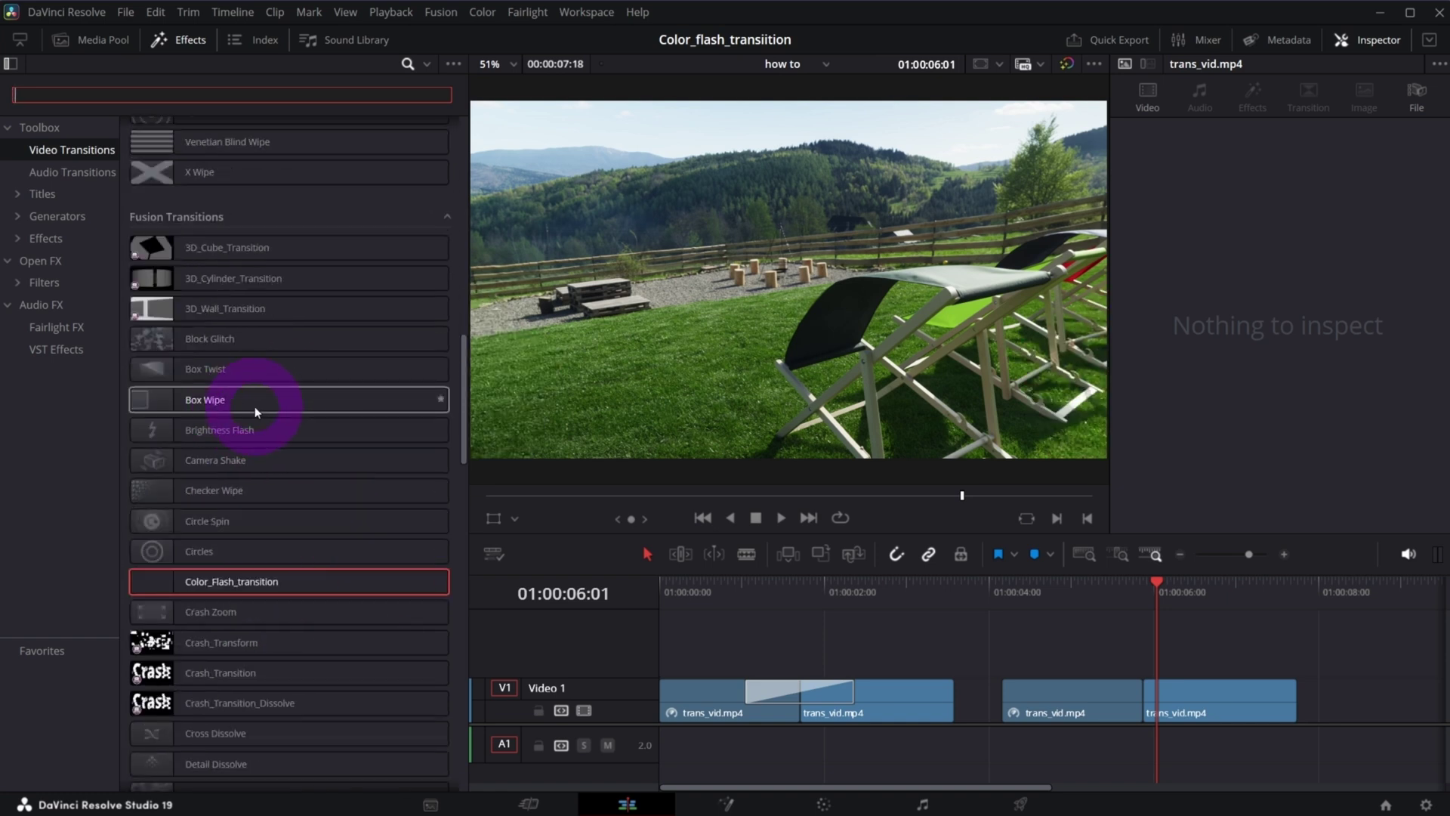
{"action": "left_click_drag", "start_coordinate": [207, 399], "coordinate": [1142, 689]}
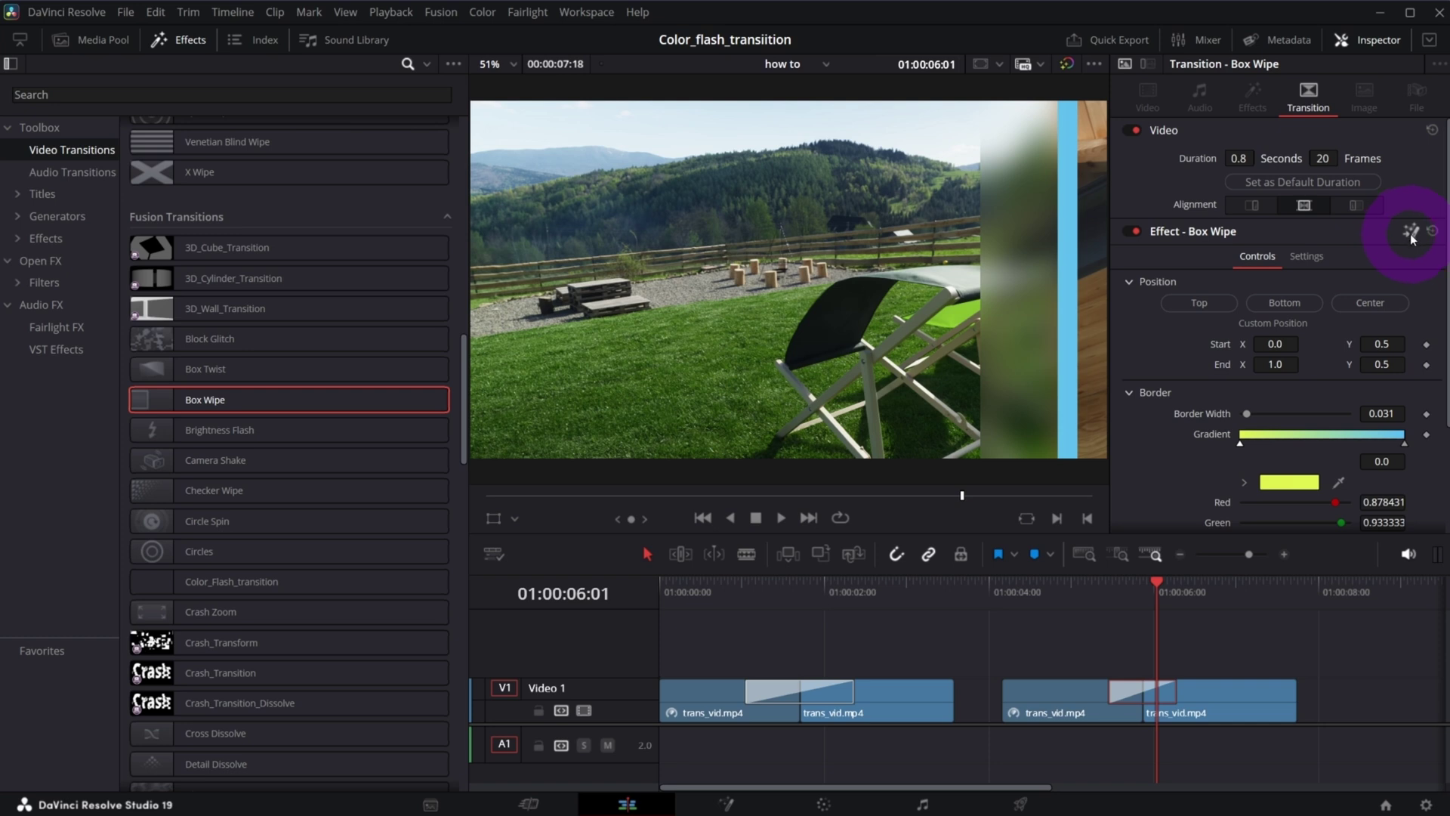
{"action": "right_click", "coordinate": [1164, 689]}
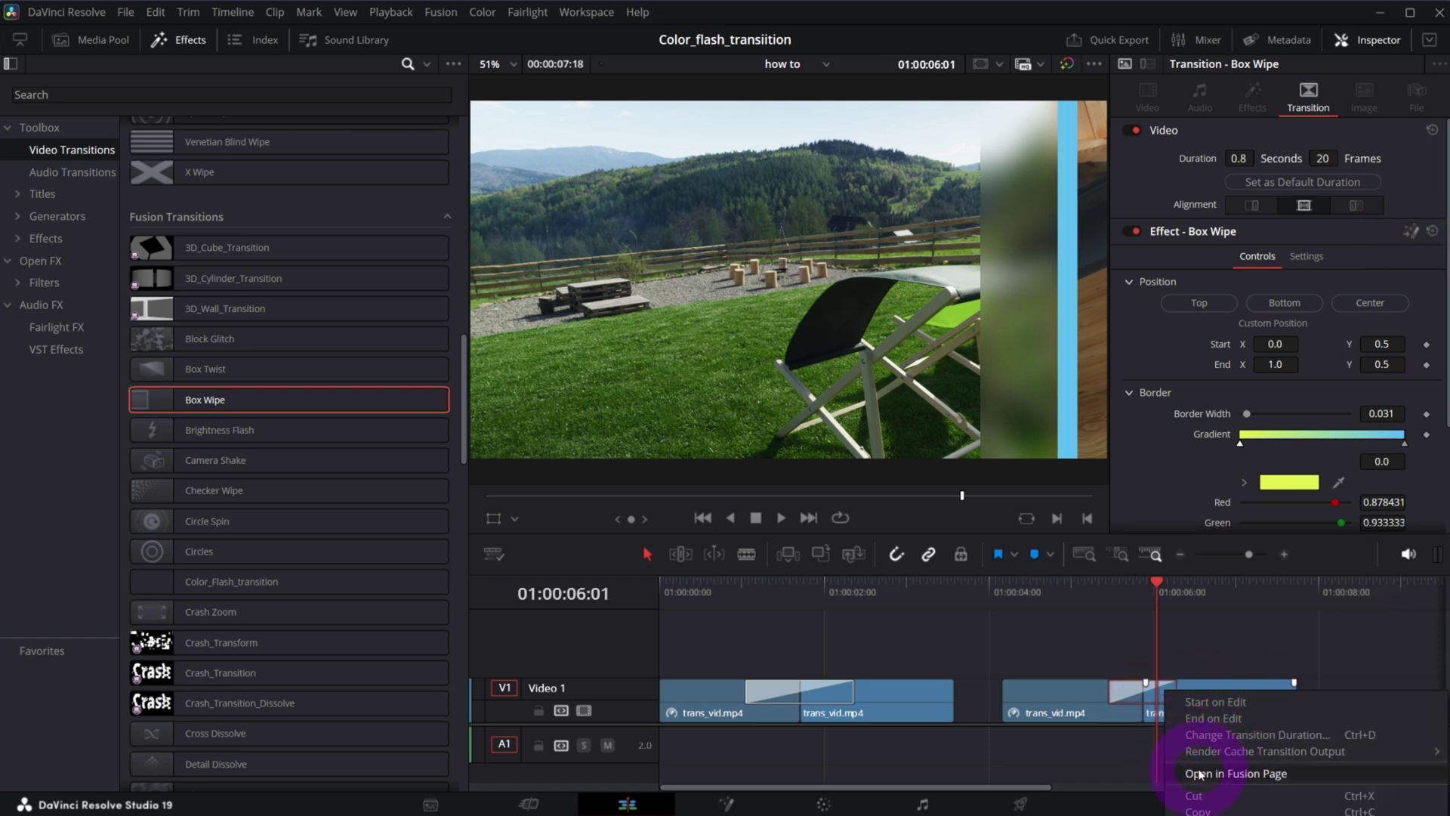
{"action": "left_click", "coordinate": [1260, 774]}
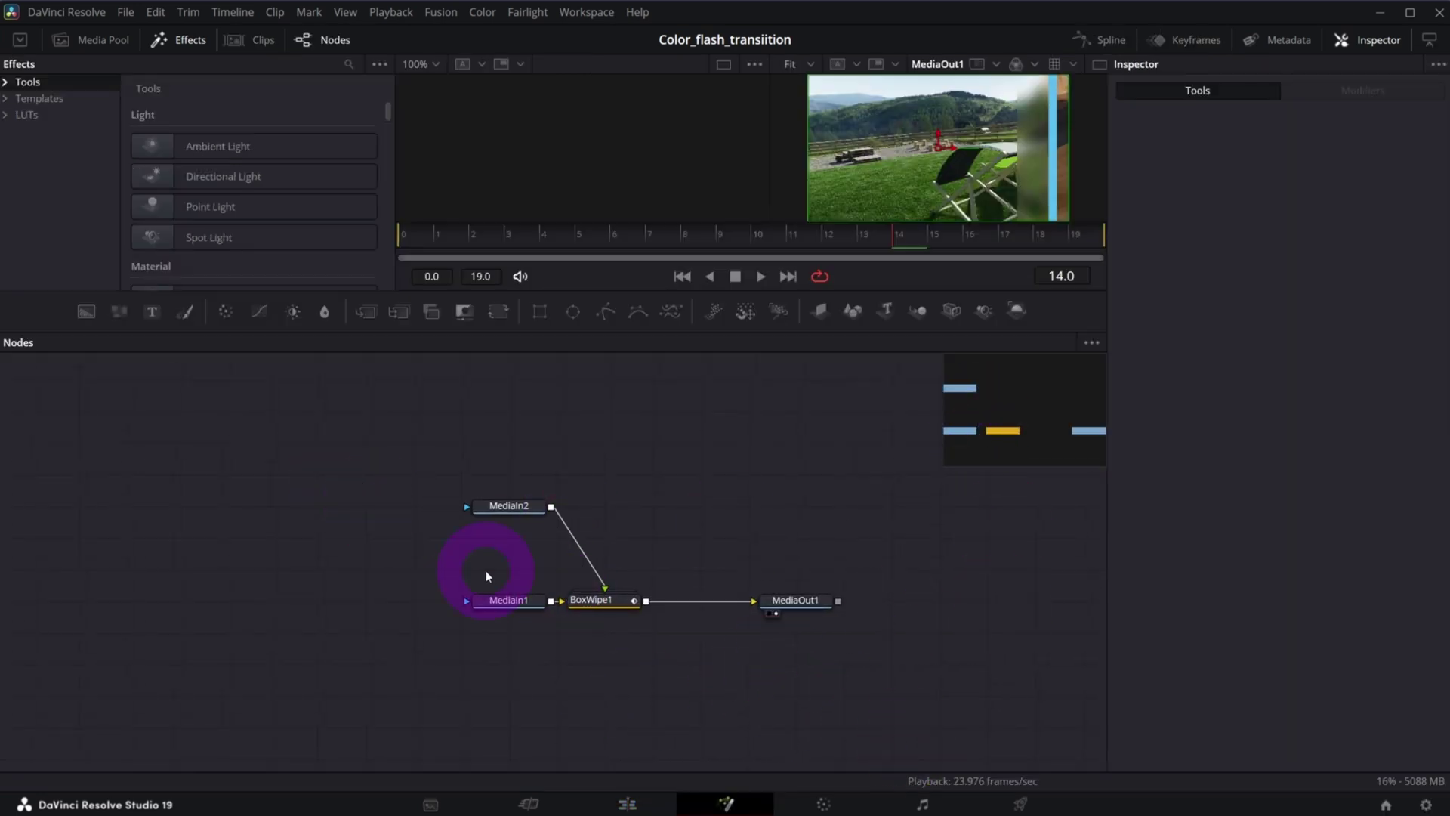
Spread out the MediaIn2, MediaIn1, BoxWipe1 and MediaOut1 nodes, then delete BoxWipe1.
{"action": "left_click_drag", "start_coordinate": [509, 507], "coordinate": [563, 400]}
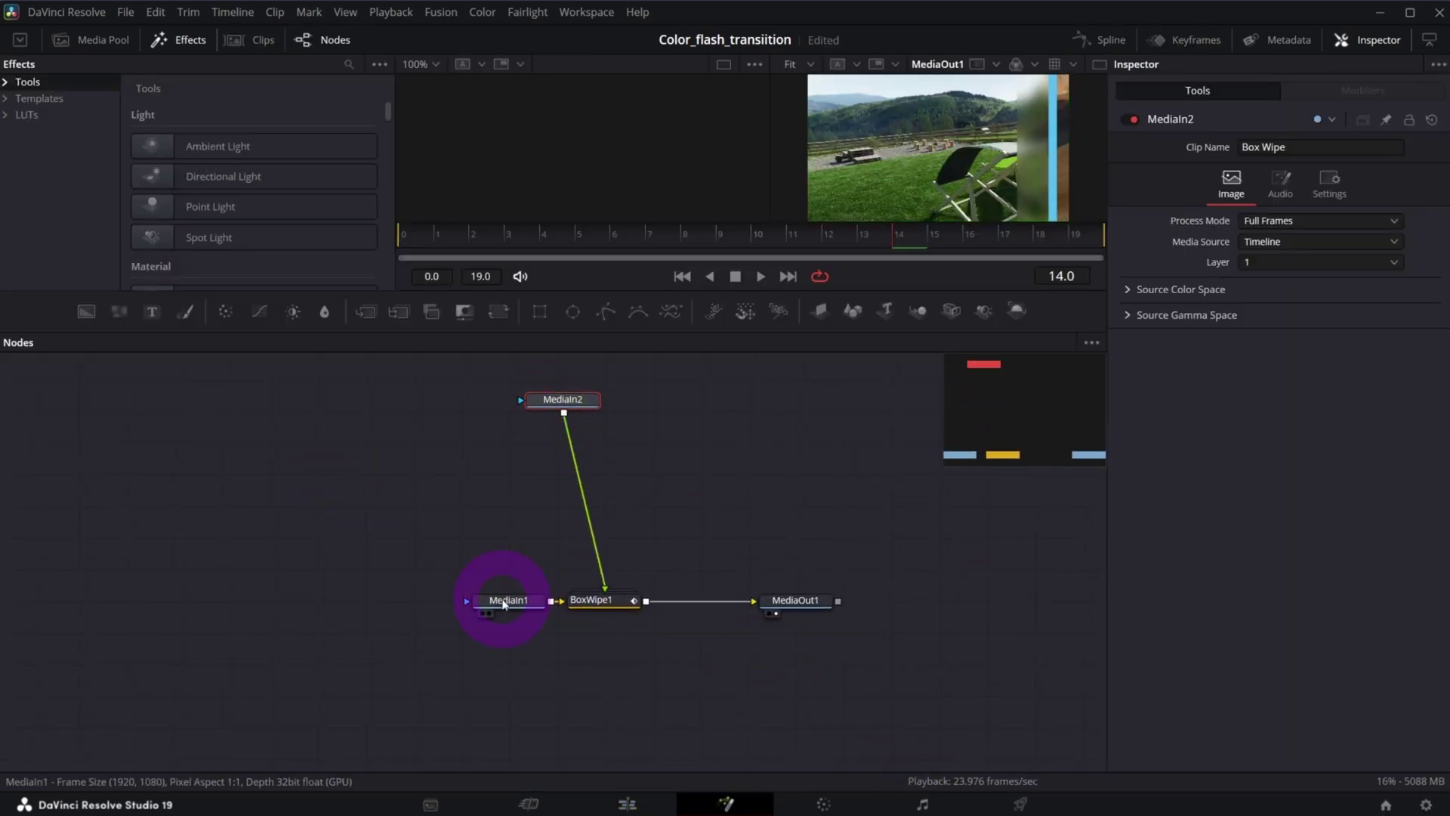
{"action": "left_click_drag", "start_coordinate": [505, 600], "coordinate": [144, 625]}
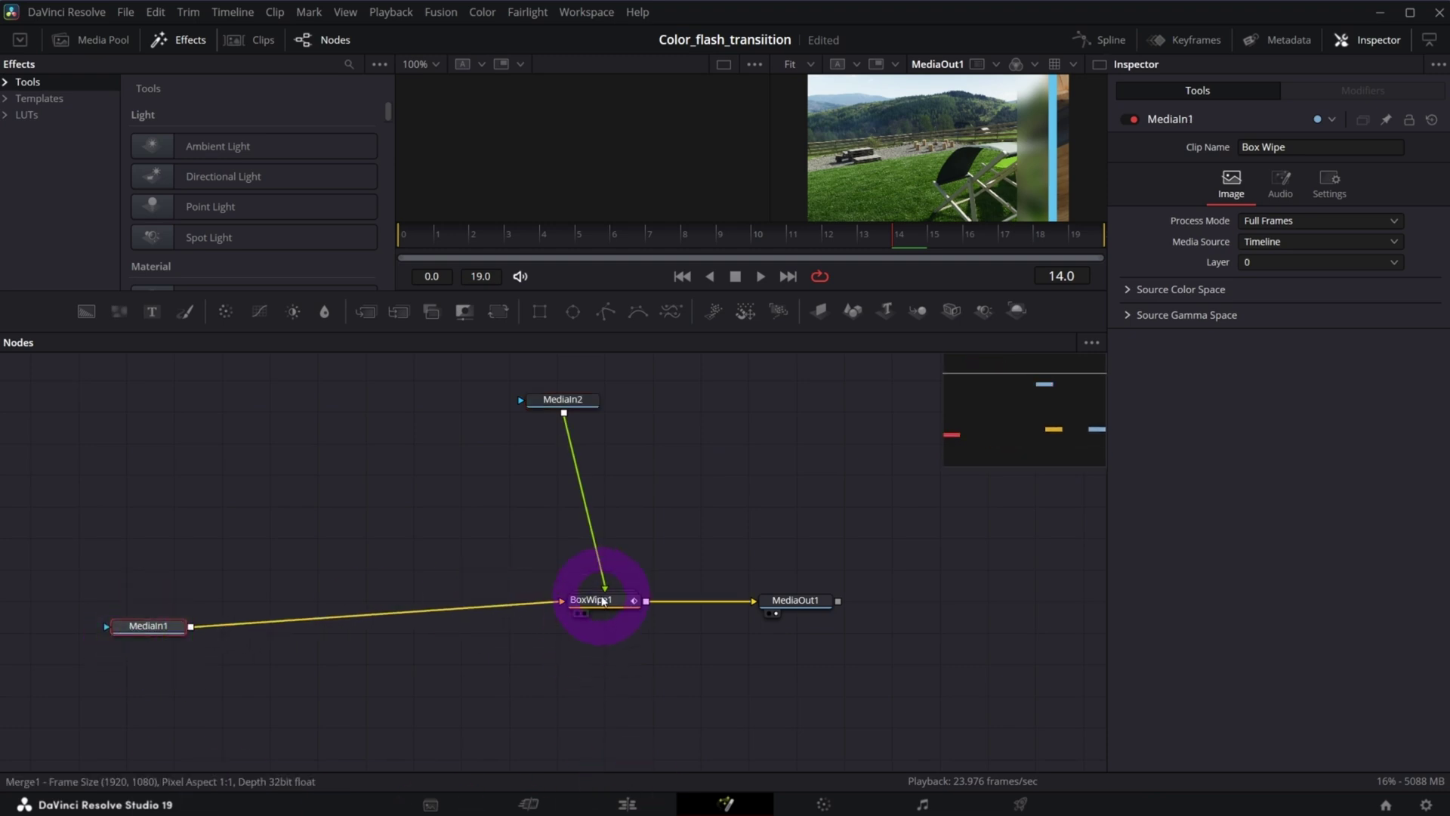
{"action": "left_click_drag", "start_coordinate": [592, 602], "coordinate": [523, 625]}
{"action": "left_click_drag", "start_coordinate": [801, 600], "coordinate": [952, 626]}
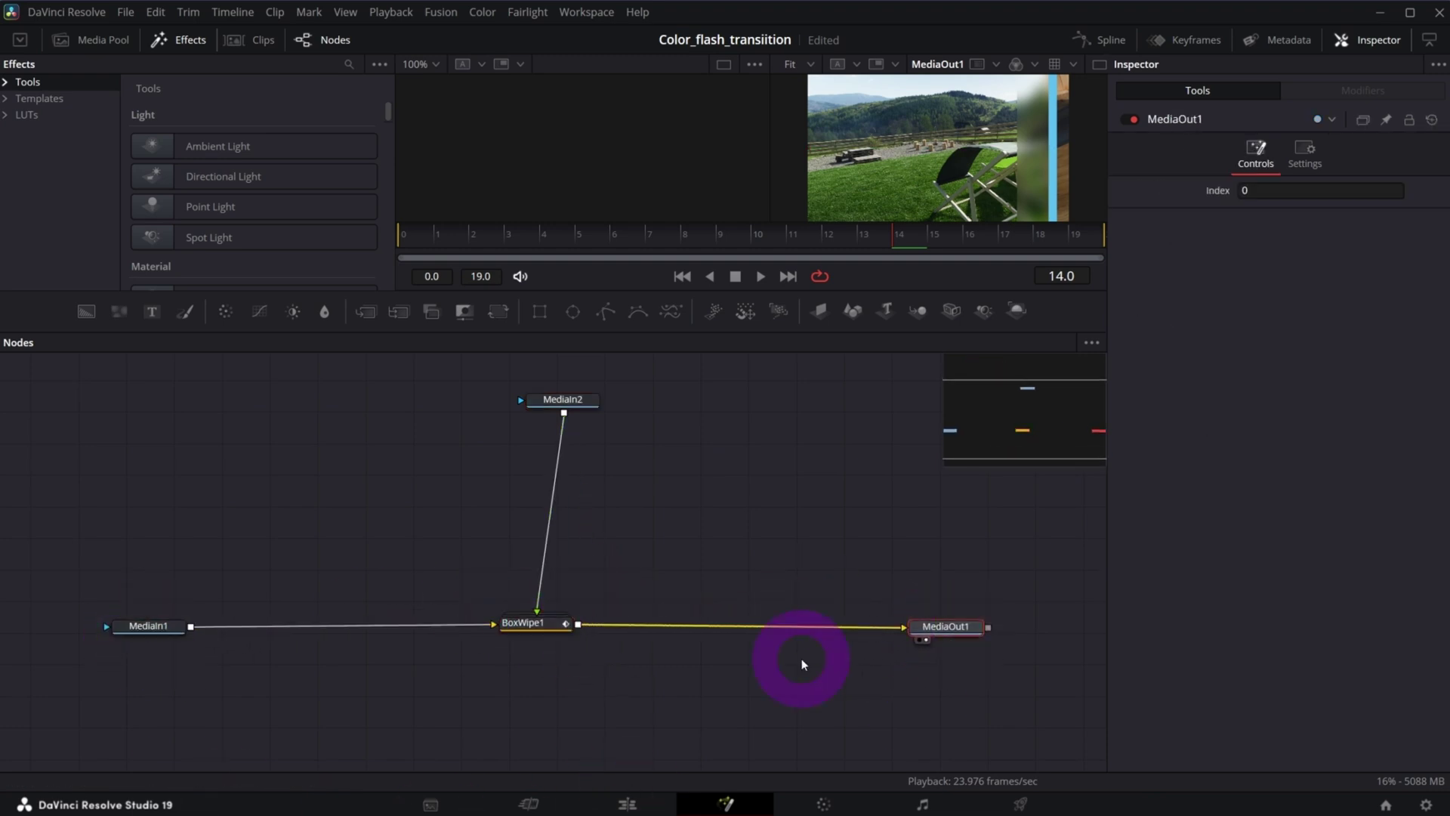
{"action": "left_click", "coordinate": [522, 621]}
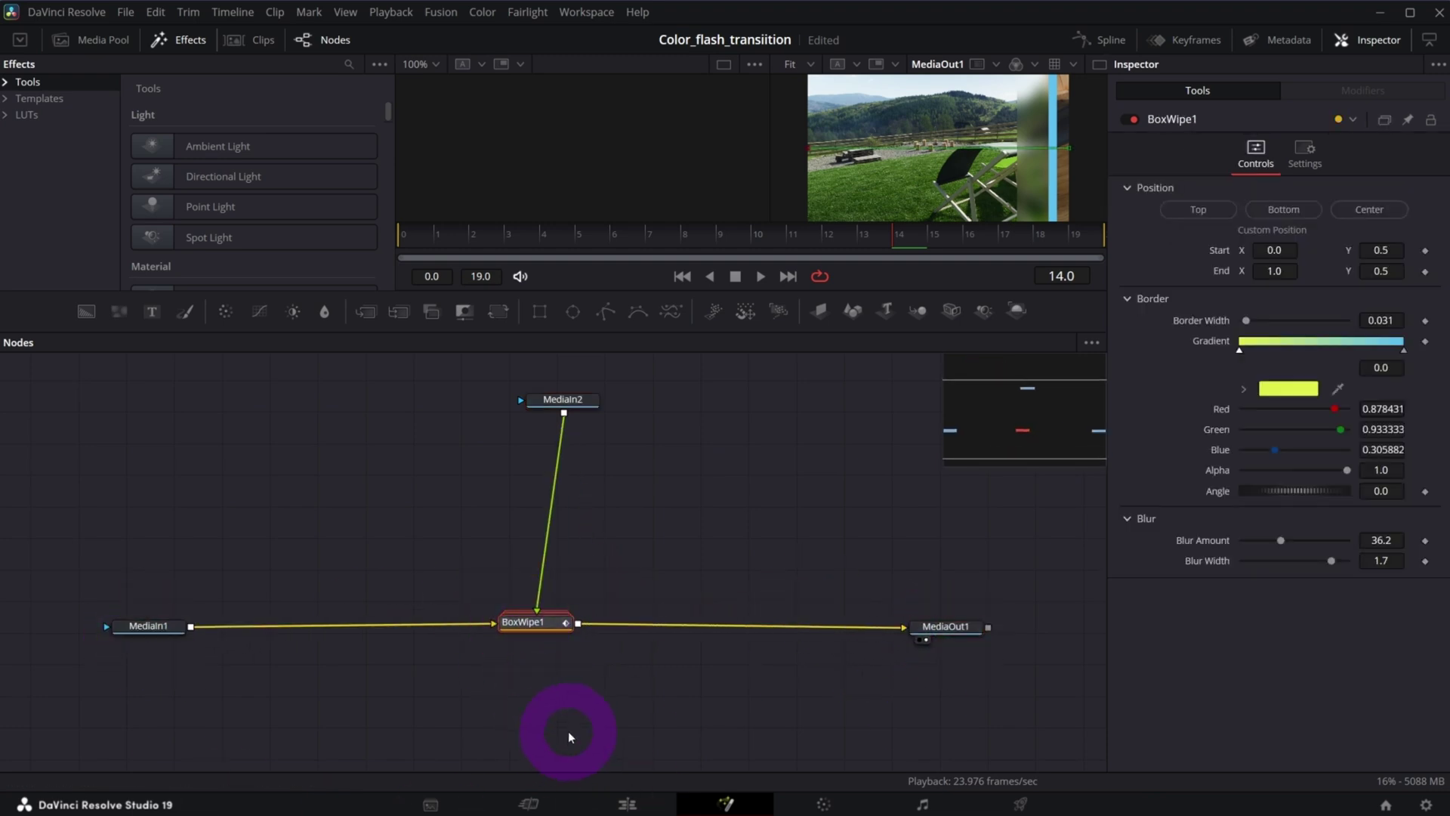
{"action": "key", "text": "Delete"}
Hide the Effects library, enlarge the viewer and pan the graph to show MediaOut1 and MediaIn2.
{"action": "left_click", "coordinate": [170, 38]}
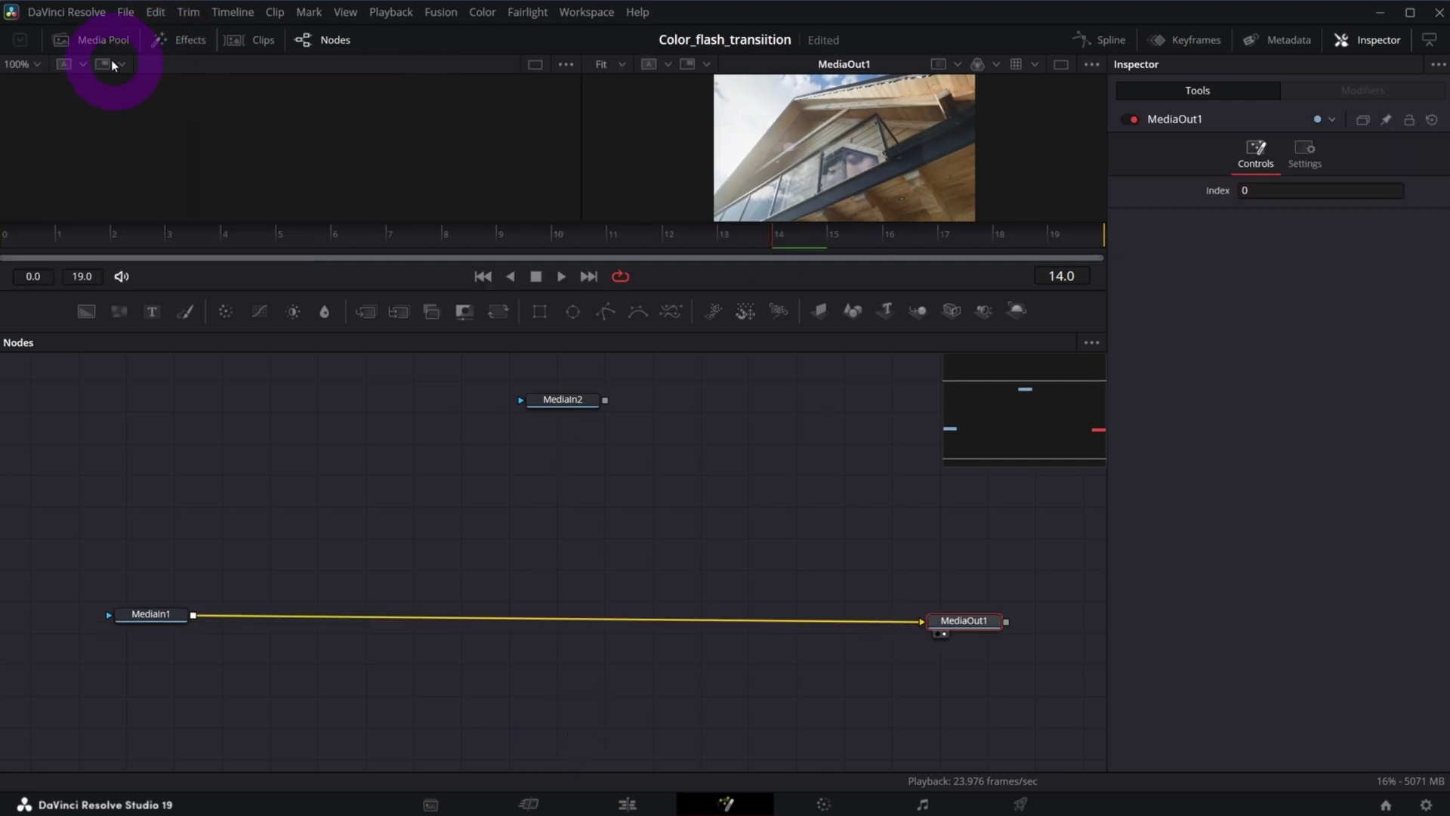
{"action": "left_click_drag", "start_coordinate": [902, 292], "coordinate": [926, 446]}
{"action": "mouse_move", "coordinate": [1021, 560]}
{"action": "left_mouse_down"}
{"action": "mouse_move", "coordinate": [1031, 570]}
{"action": "mouse_move", "coordinate": [994, 565]}
{"action": "left_mouse_up"}
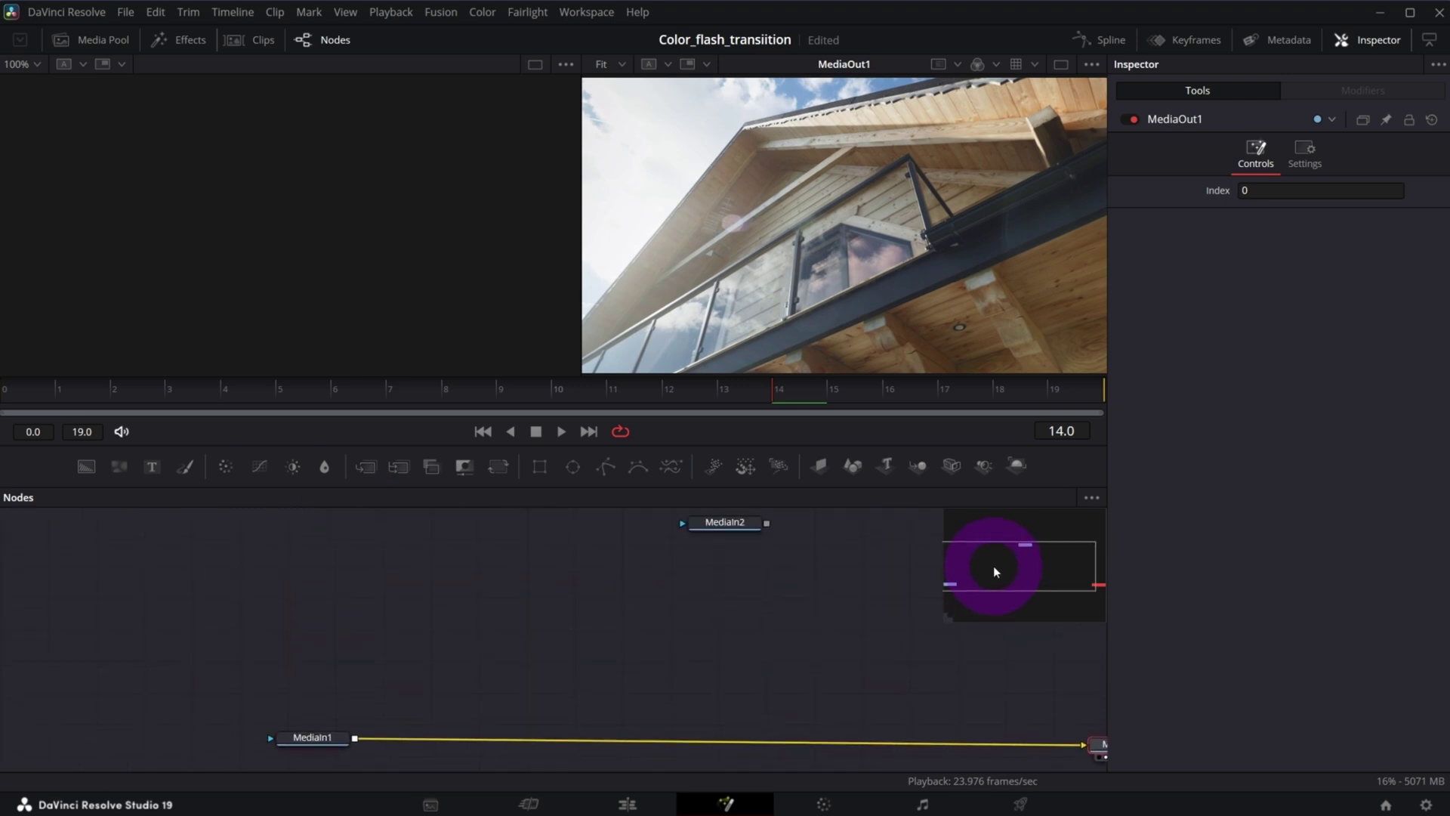
{"action": "left_click_drag", "start_coordinate": [725, 519], "coordinate": [486, 599]}
Nudge MediaOut1 and MediaIn1 into place and inspect MediaIn2 and MediaOut1.
{"action": "left_click_drag", "start_coordinate": [999, 769], "coordinate": [996, 760]}
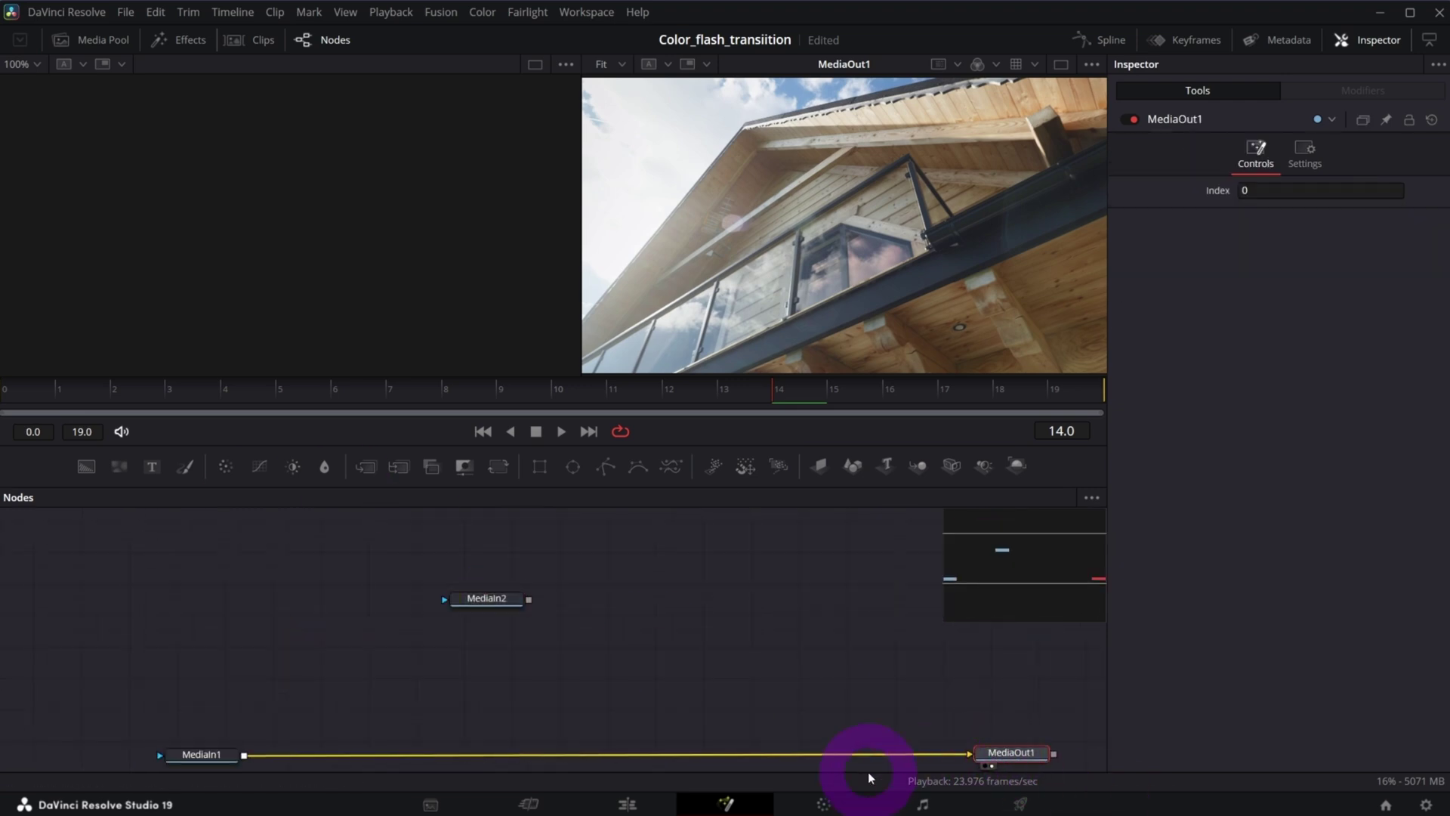
{"action": "left_click_drag", "start_coordinate": [230, 743], "coordinate": [223, 736]}
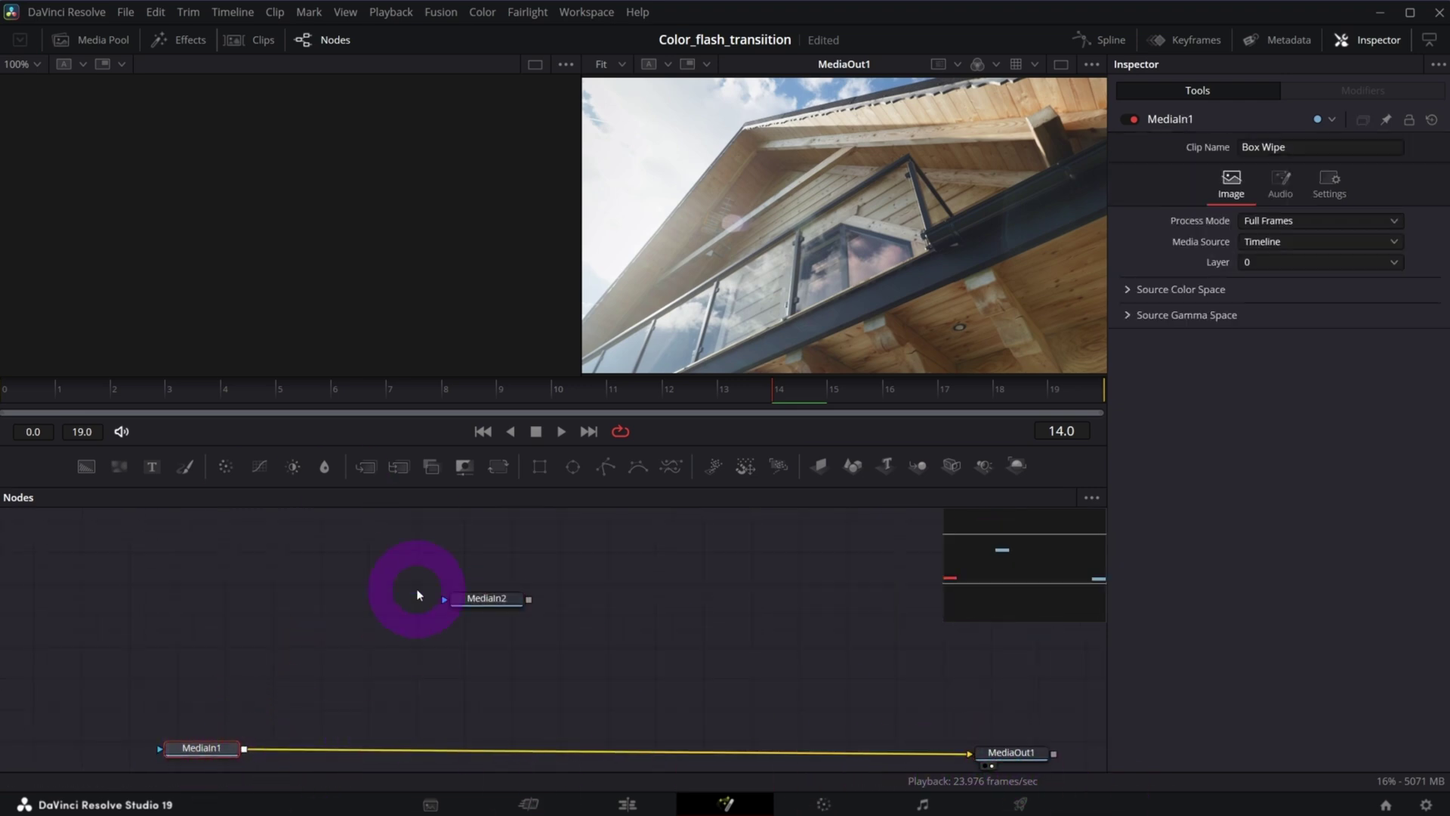
{"action": "left_click", "coordinate": [474, 607]}
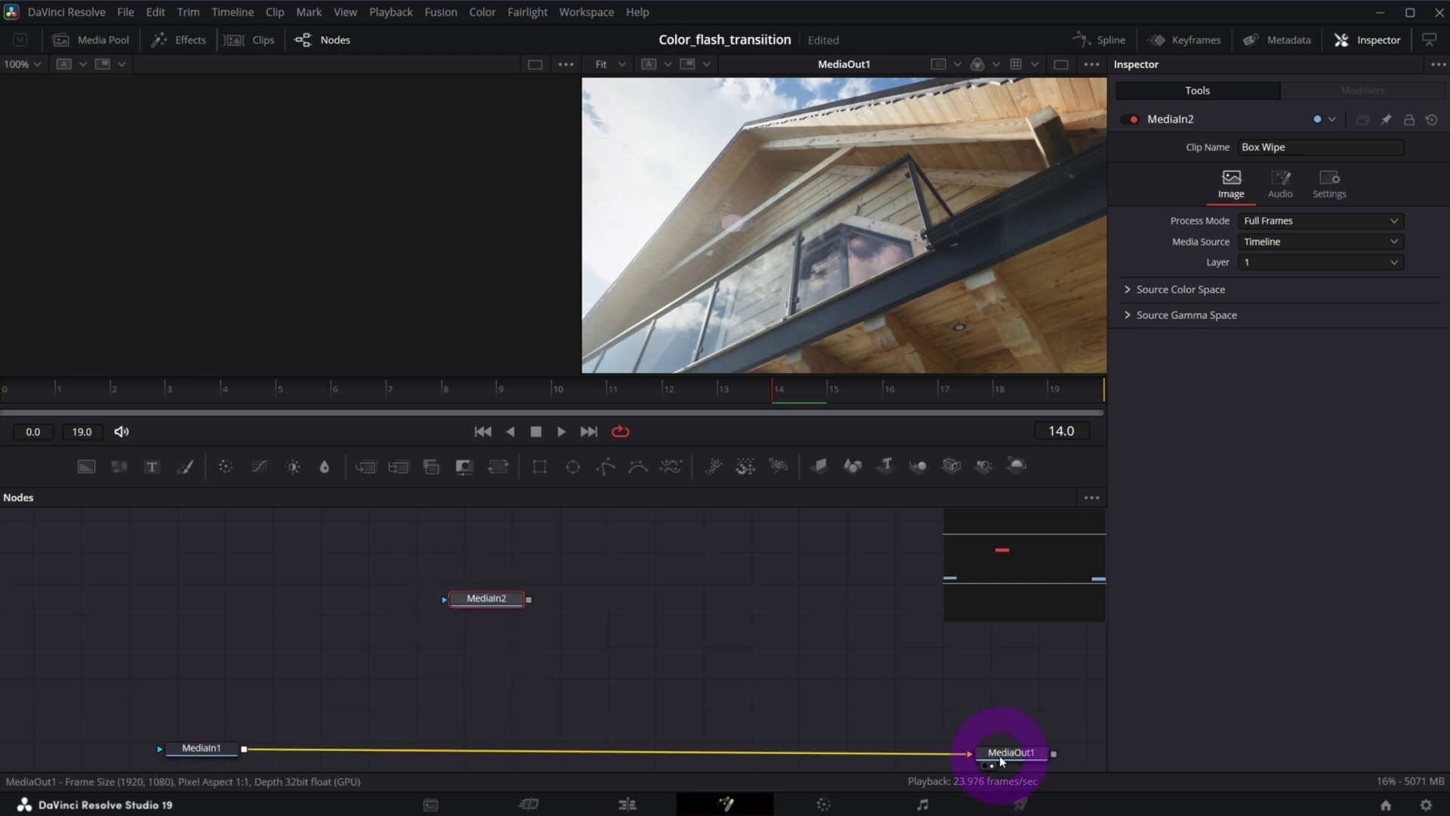
{"action": "left_click_drag", "start_coordinate": [1000, 755], "coordinate": [1006, 747]}
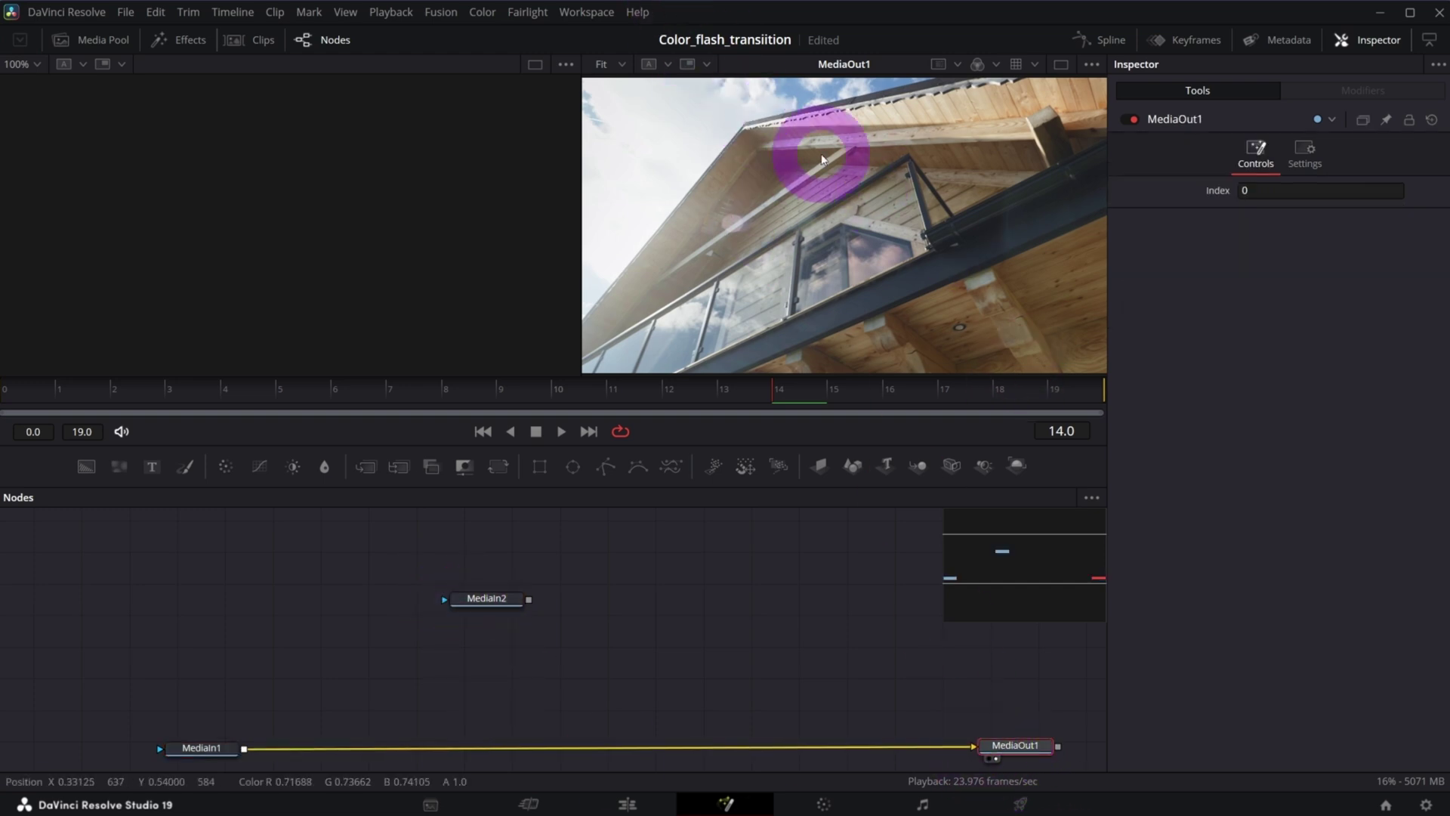
Show MediaOut1 in the right viewer only, leaving the left viewer empty.
{"action": "left_click", "coordinate": [996, 758]}
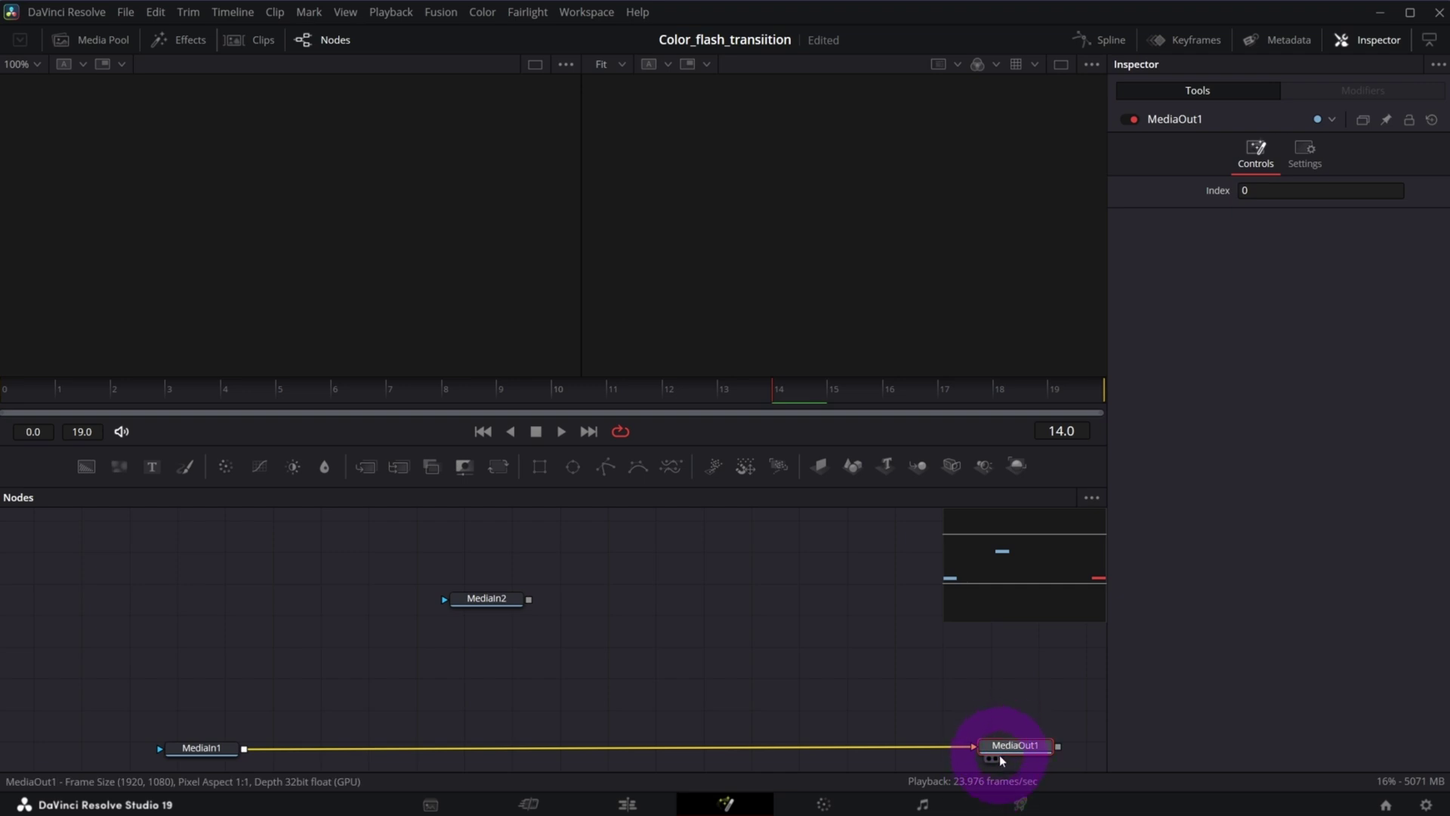
{"action": "left_click", "coordinate": [996, 759]}
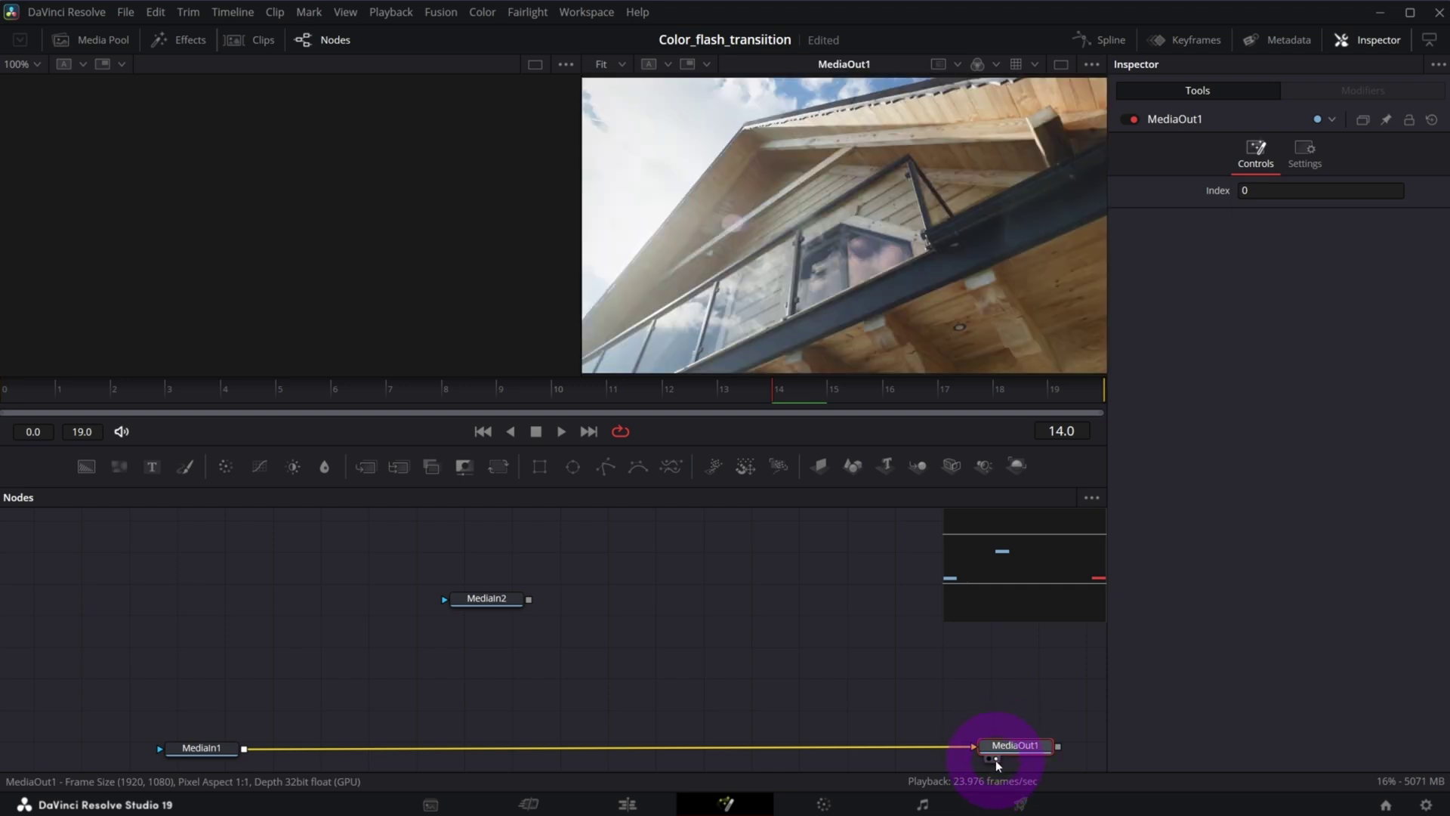
{"action": "left_click", "coordinate": [1002, 757]}
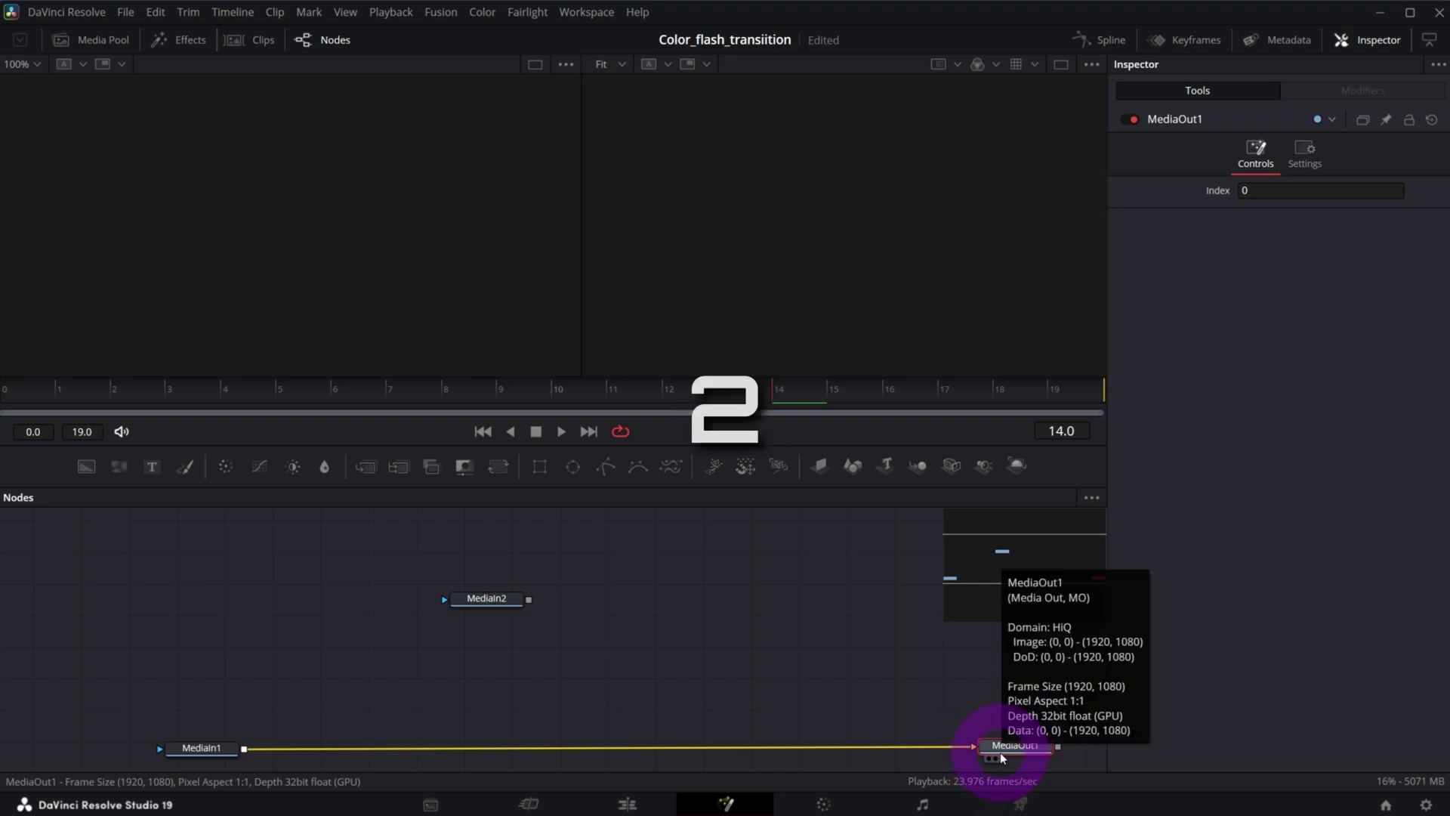
{"action": "key", "text": "1"}
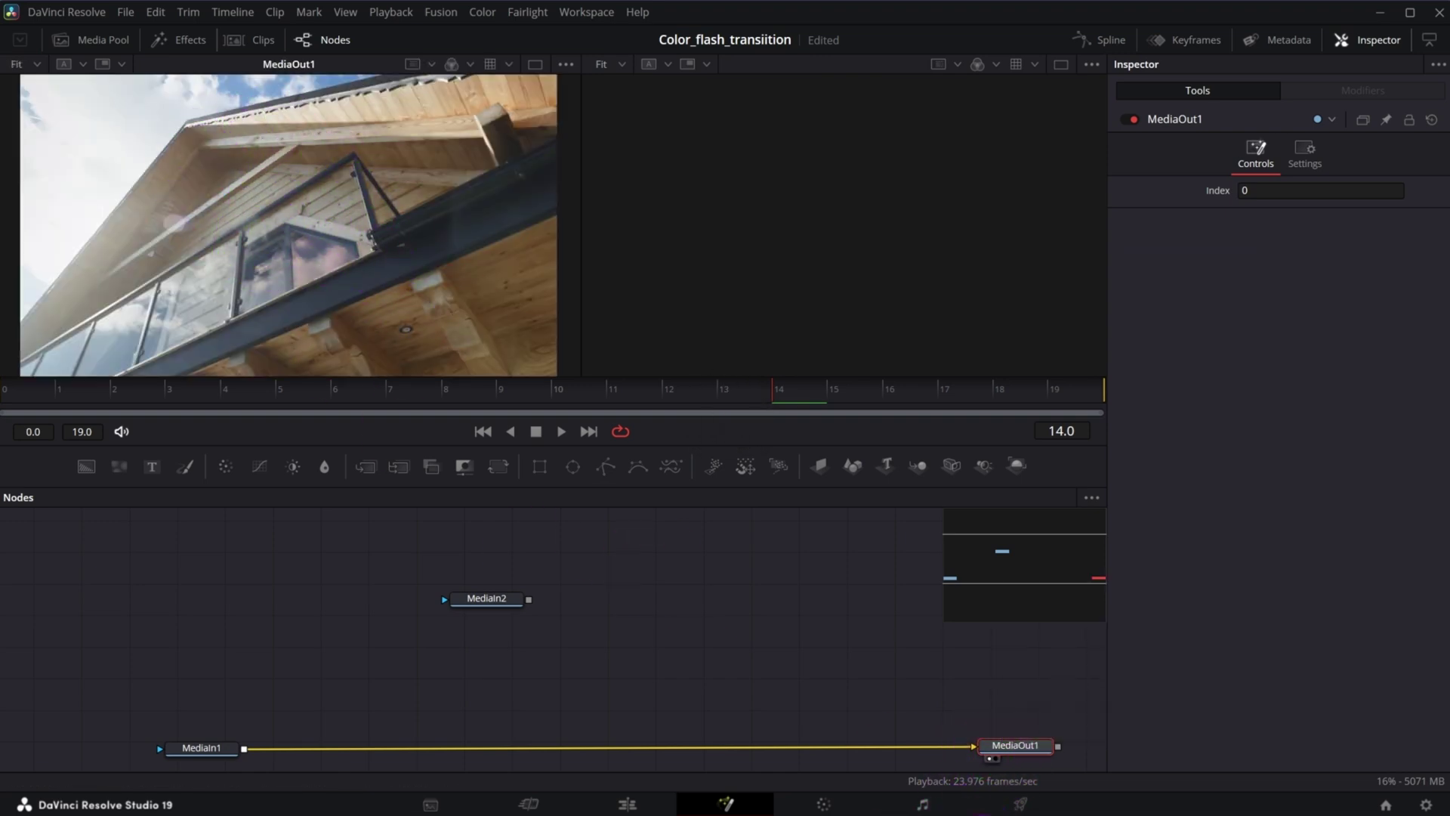
{"action": "mouse_move", "coordinate": [1011, 748]}
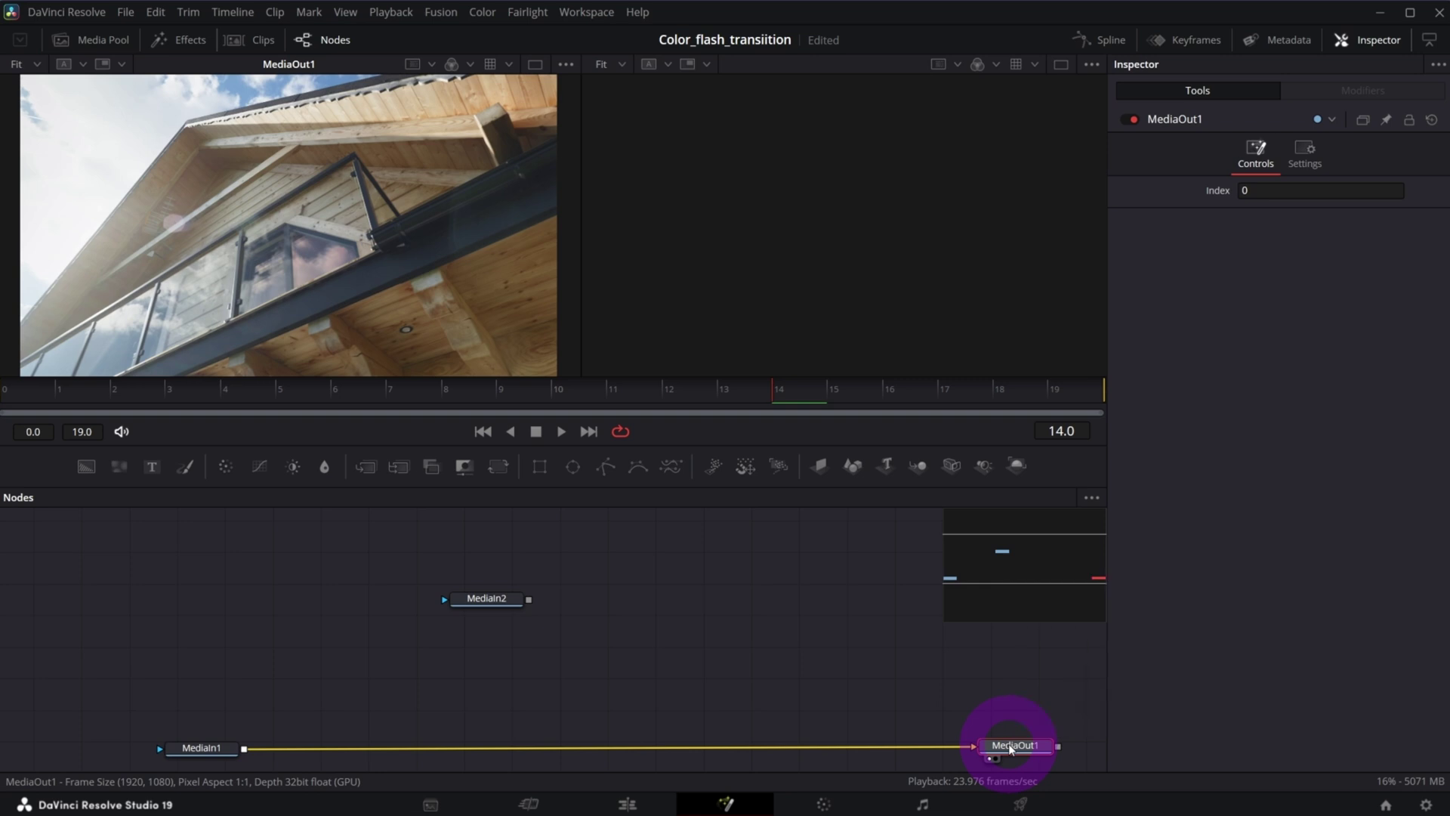
{"action": "key", "text": "2"}
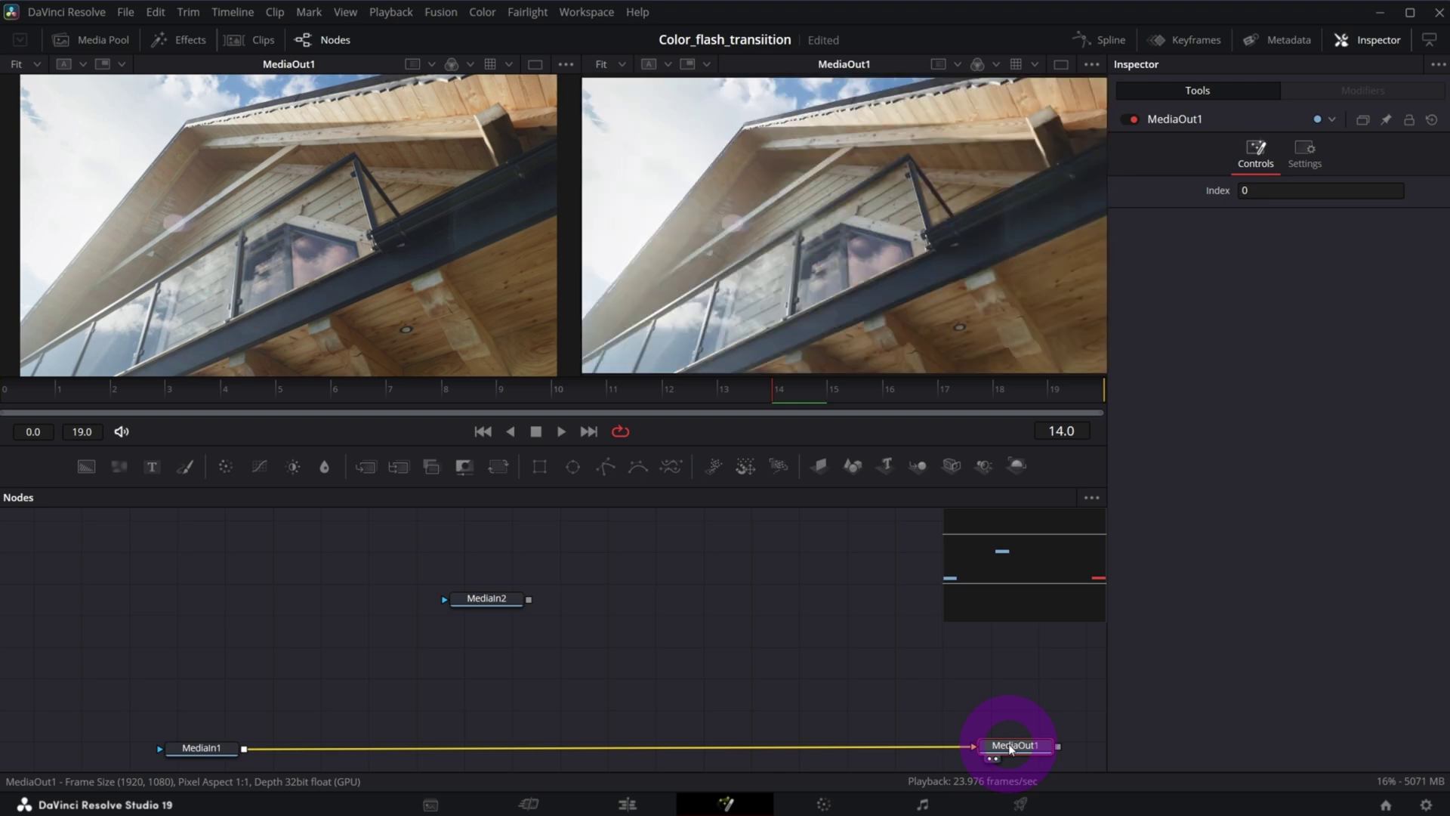
{"action": "left_click_drag", "start_coordinate": [1020, 761], "coordinate": [1029, 756]}
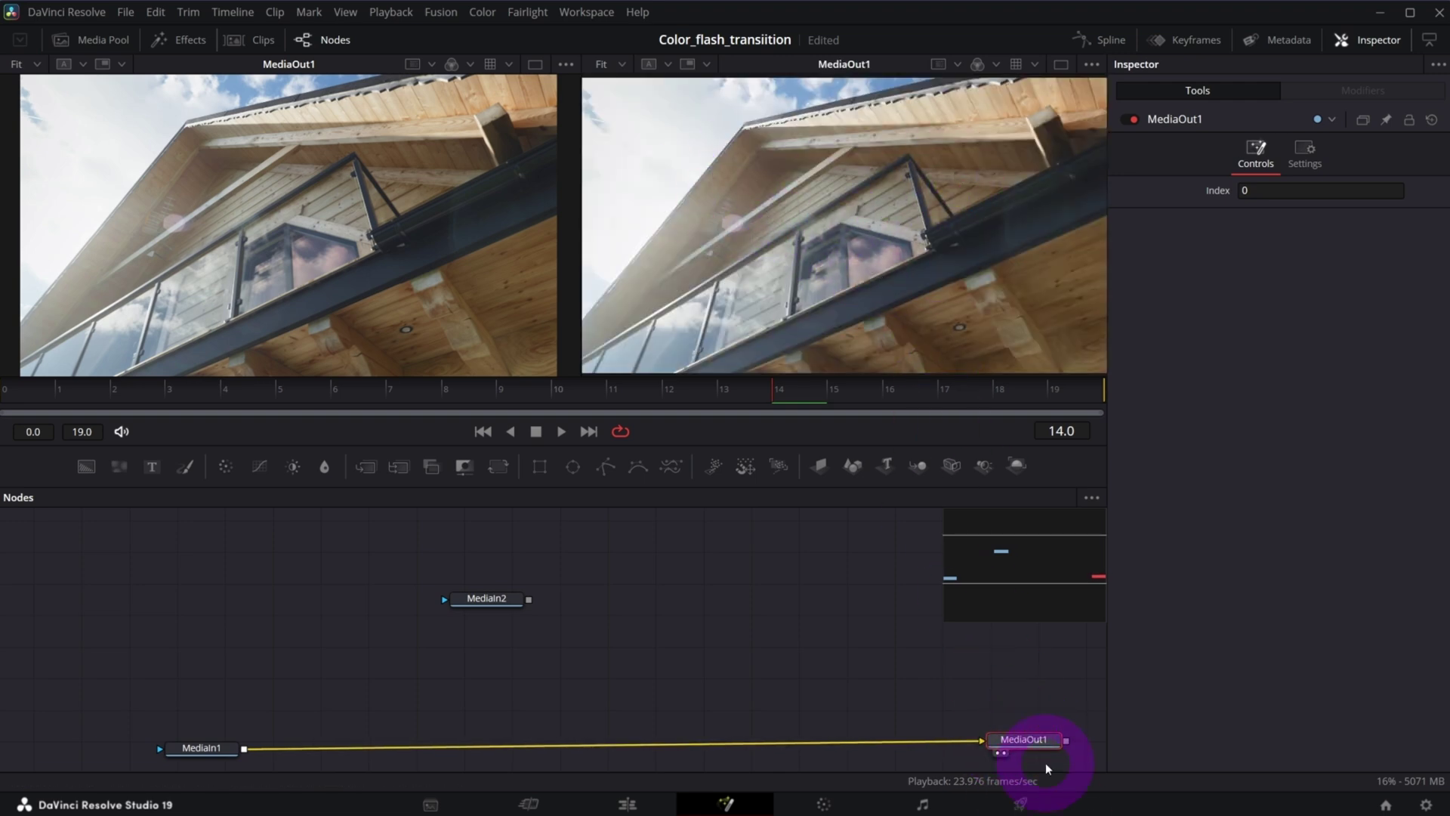
{"action": "key", "text": "1"}
Nudge and select MediaIn1, then bring up the Select Tool dialog.
{"action": "left_click", "coordinate": [407, 245]}
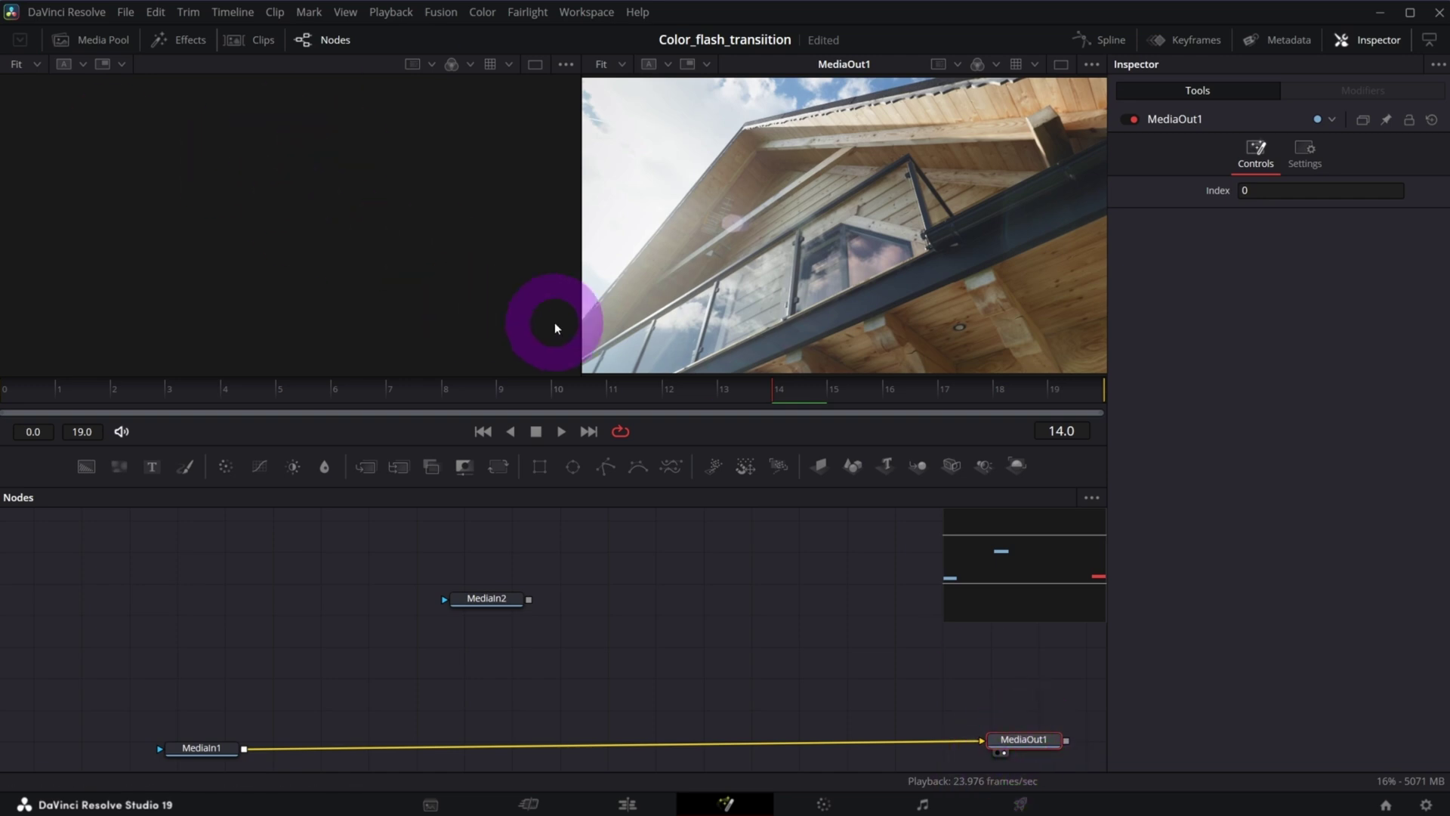
{"action": "left_click_drag", "start_coordinate": [201, 749], "coordinate": [207, 744]}
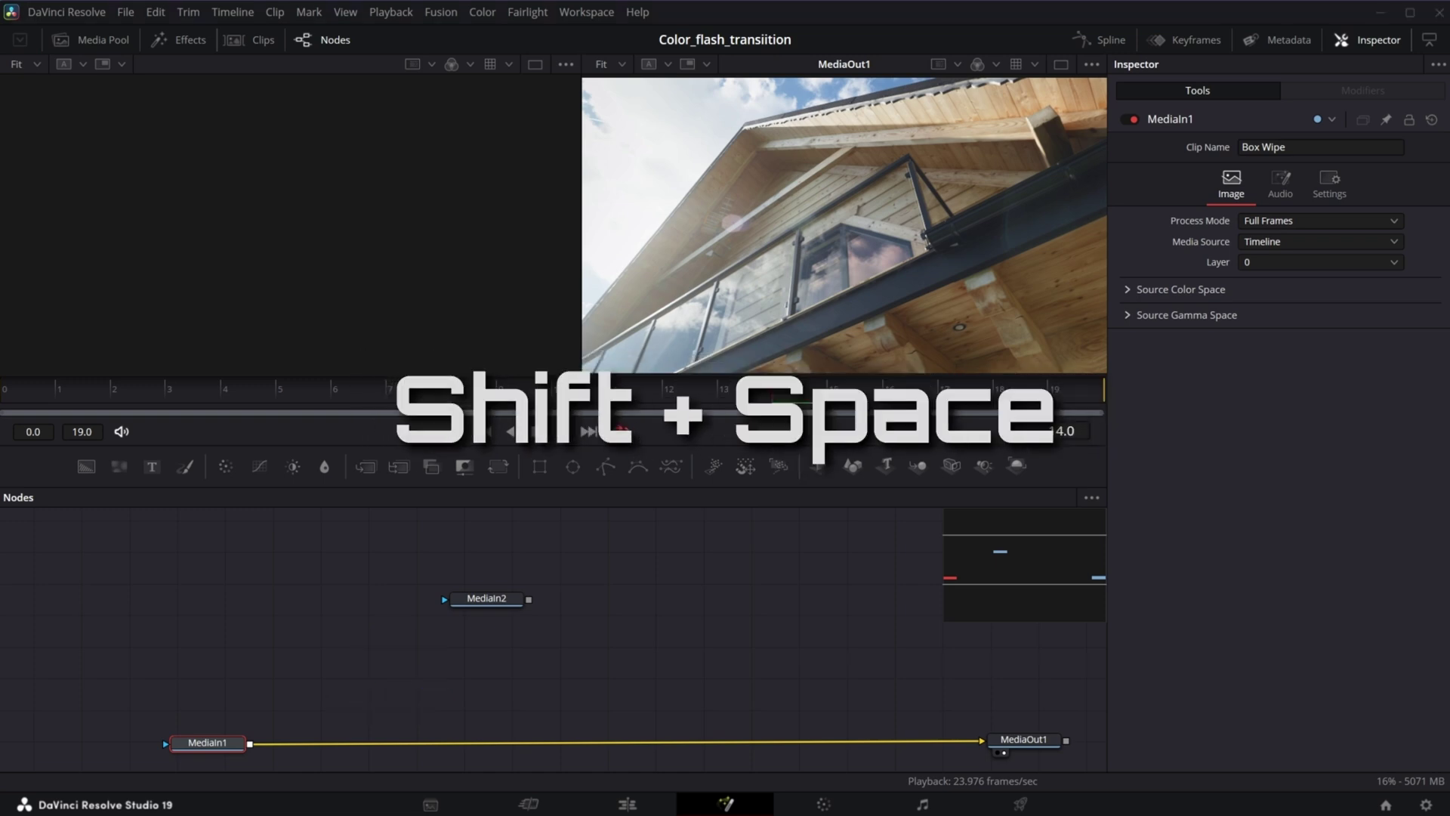
{"action": "key", "text": "shift+space"}
Add a Dissolve node and drop it on the MediaIn1–MediaOut1 link.
{"action": "left_click_drag", "start_coordinate": [1055, 226], "coordinate": [924, 229]}
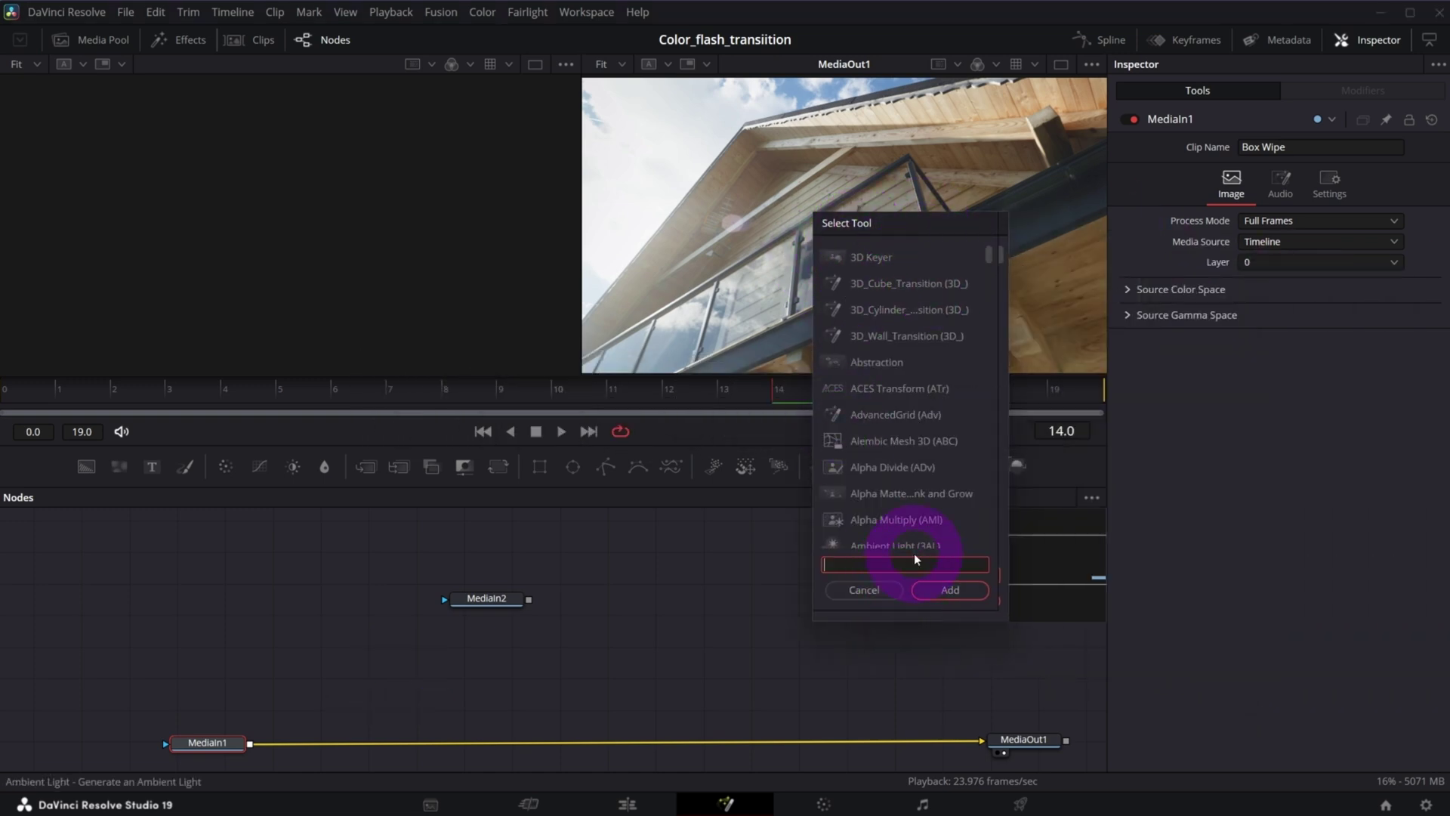
{"action": "type", "text": "dissolve"}
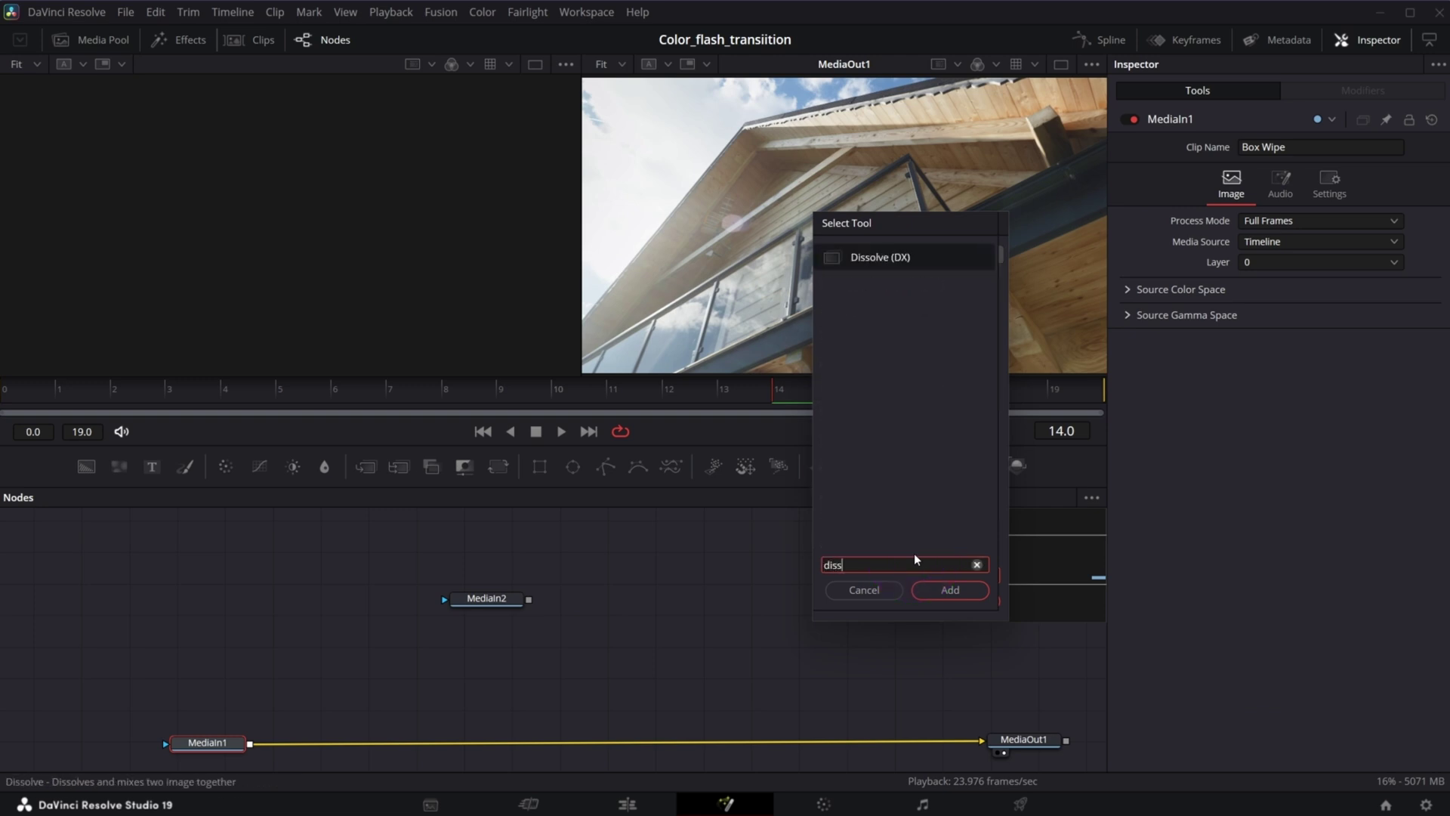
{"action": "left_click", "coordinate": [861, 259]}
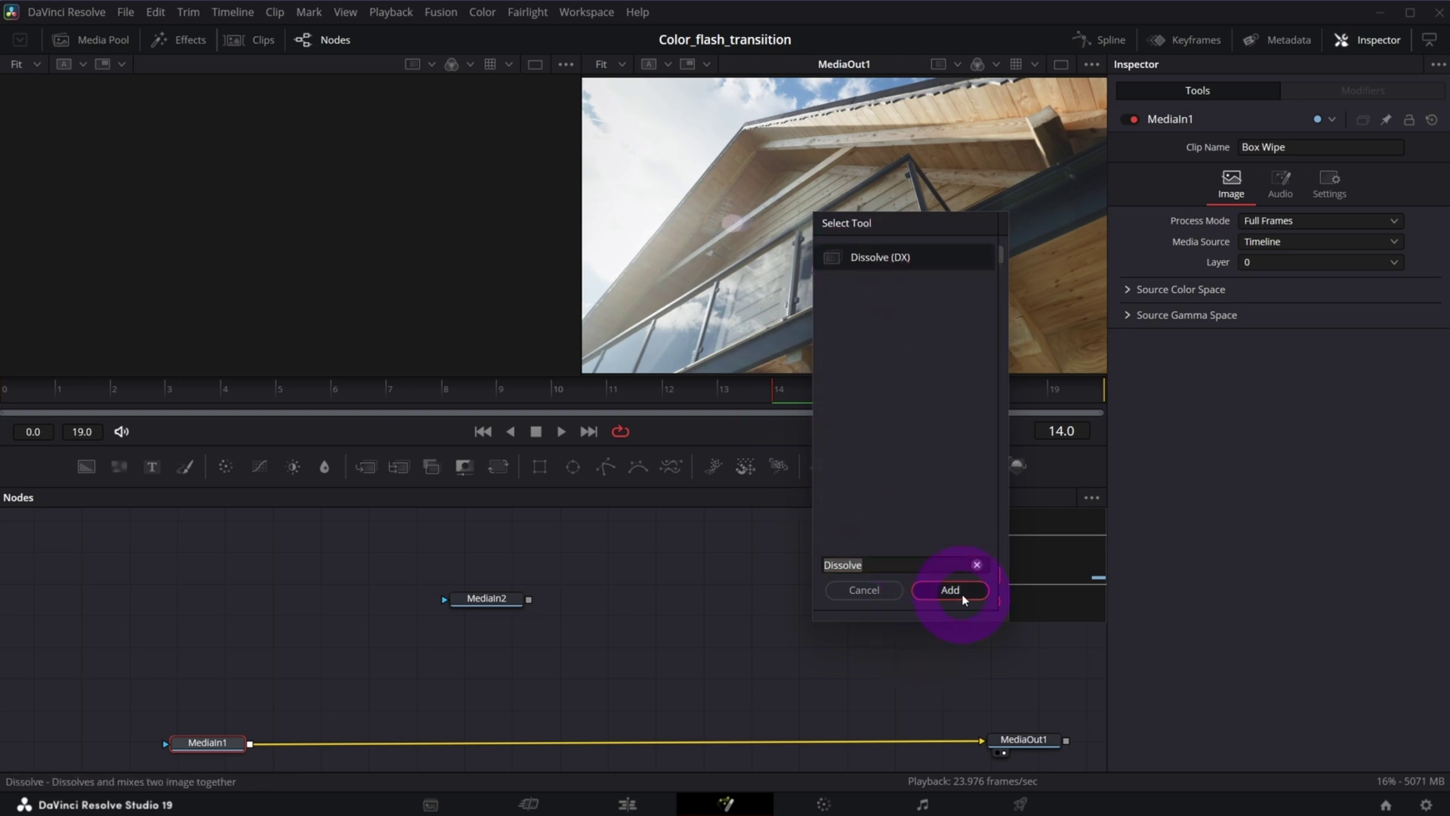
{"action": "left_click", "coordinate": [959, 591]}
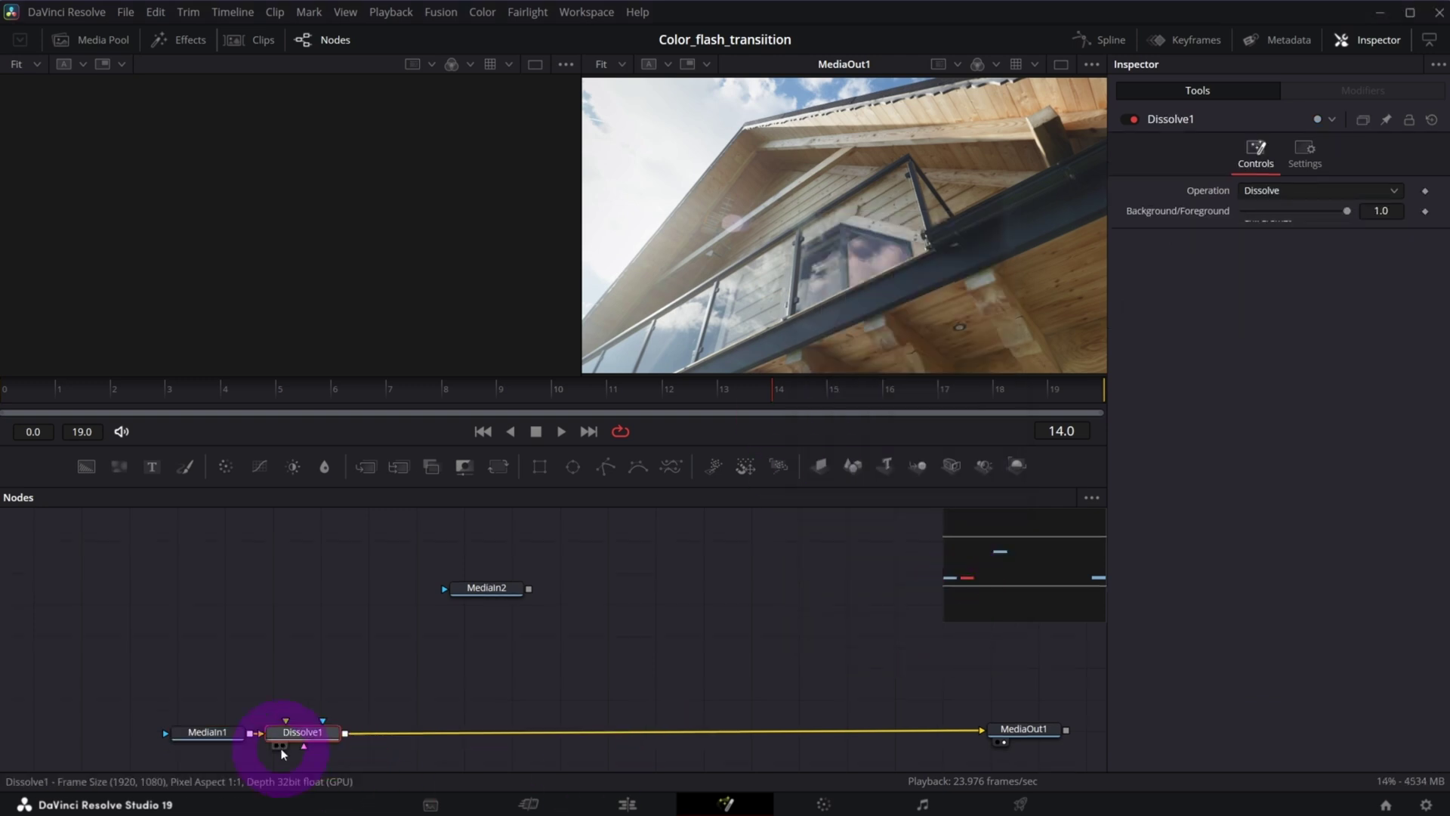
{"action": "left_click_drag", "start_coordinate": [285, 739], "coordinate": [441, 733]}
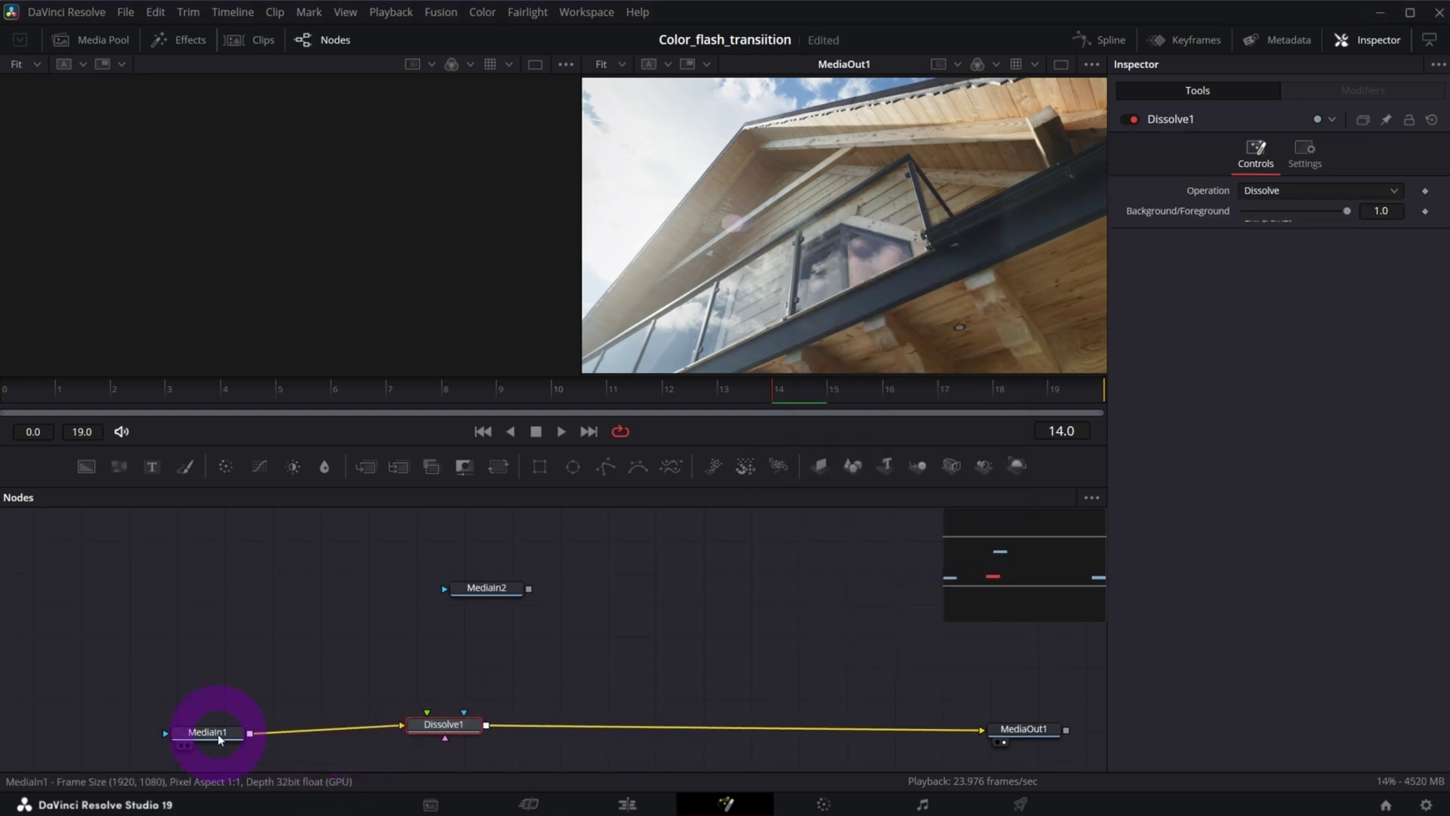
Reposition MediaIn1 and MediaIn2 and wire MediaIn2 into Dissolve1's foreground input.
{"action": "left_click_drag", "start_coordinate": [203, 740], "coordinate": [188, 727]}
{"action": "left_click", "coordinate": [1050, 730]}
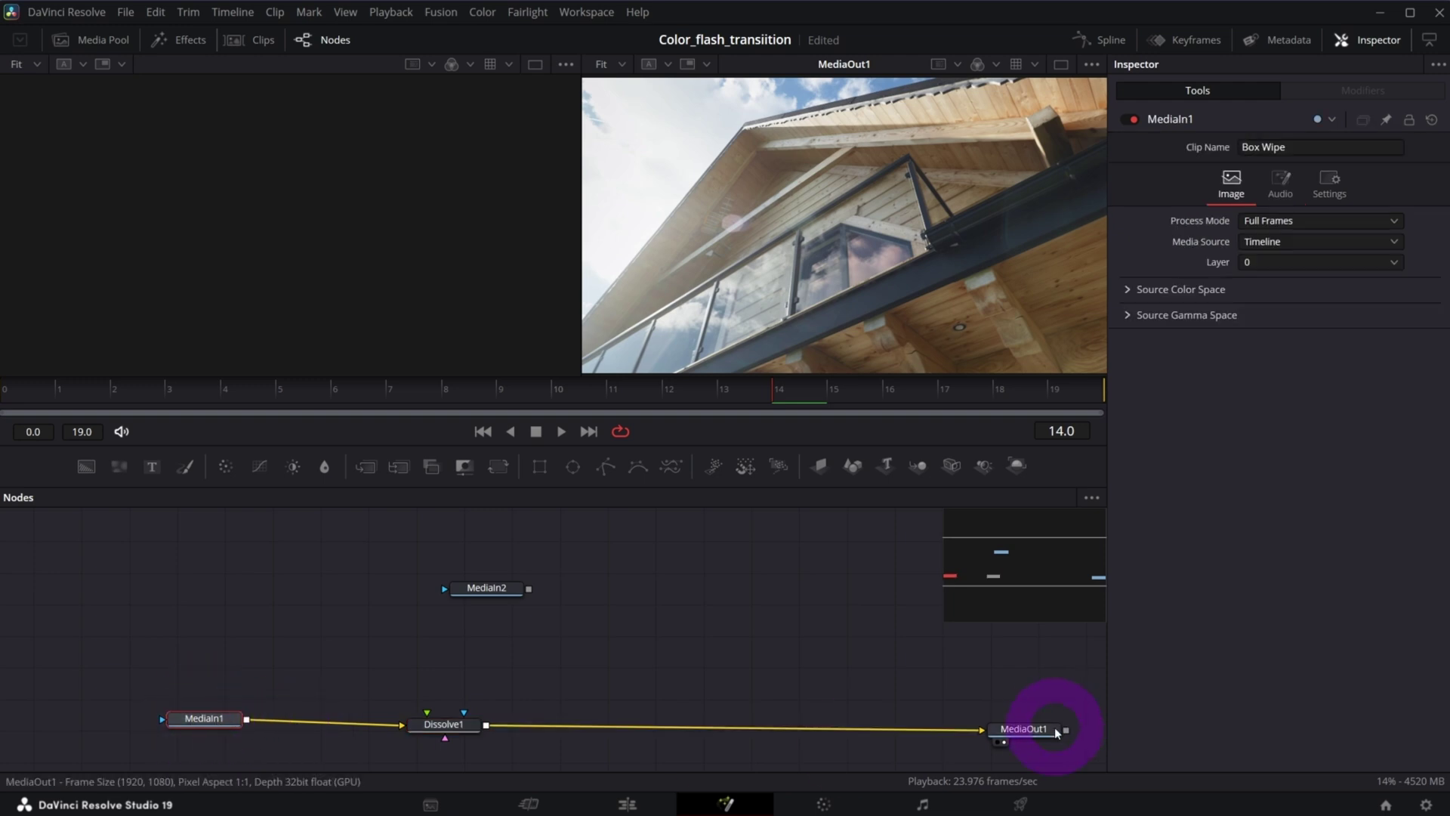
{"action": "left_click_drag", "start_coordinate": [487, 588], "coordinate": [459, 573]}
{"action": "left_click", "coordinate": [469, 576]}
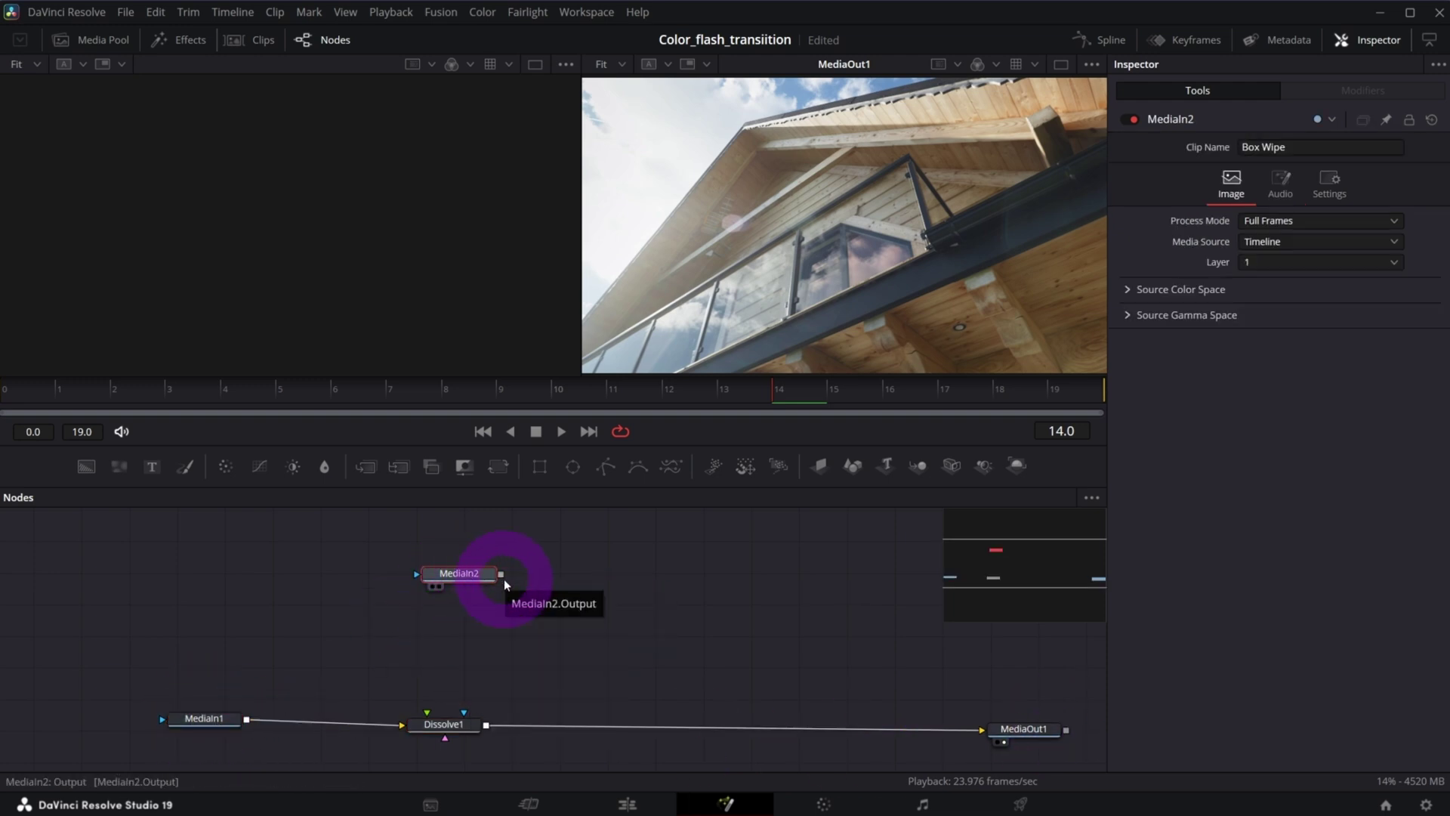
{"action": "left_click", "coordinate": [427, 714]}
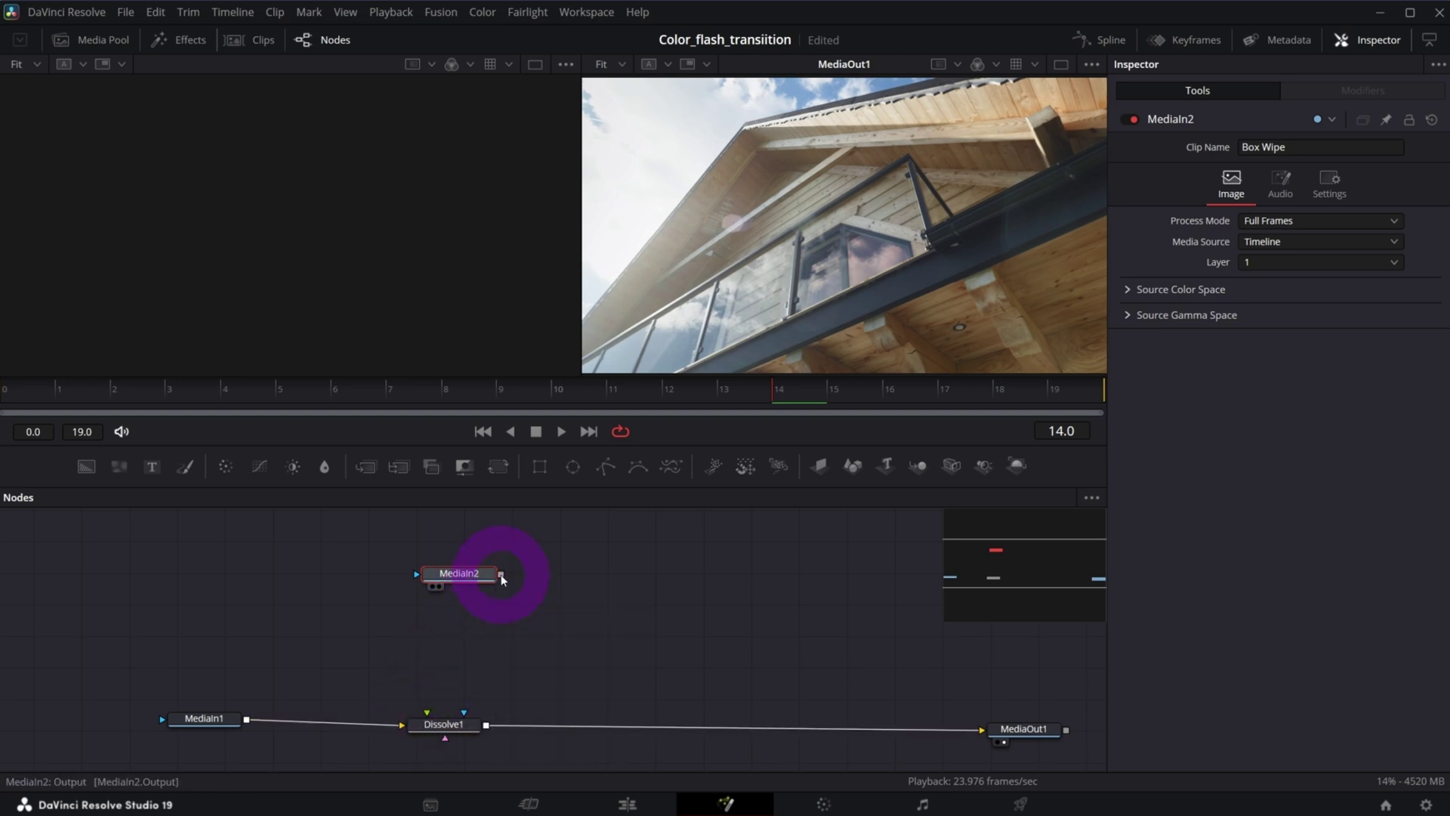
{"action": "left_click_drag", "start_coordinate": [501, 575], "coordinate": [428, 712]}
Check MediaOut1, show MediaIn2 in the left viewer and select Dissolve1.
{"action": "left_click", "coordinate": [1022, 726]}
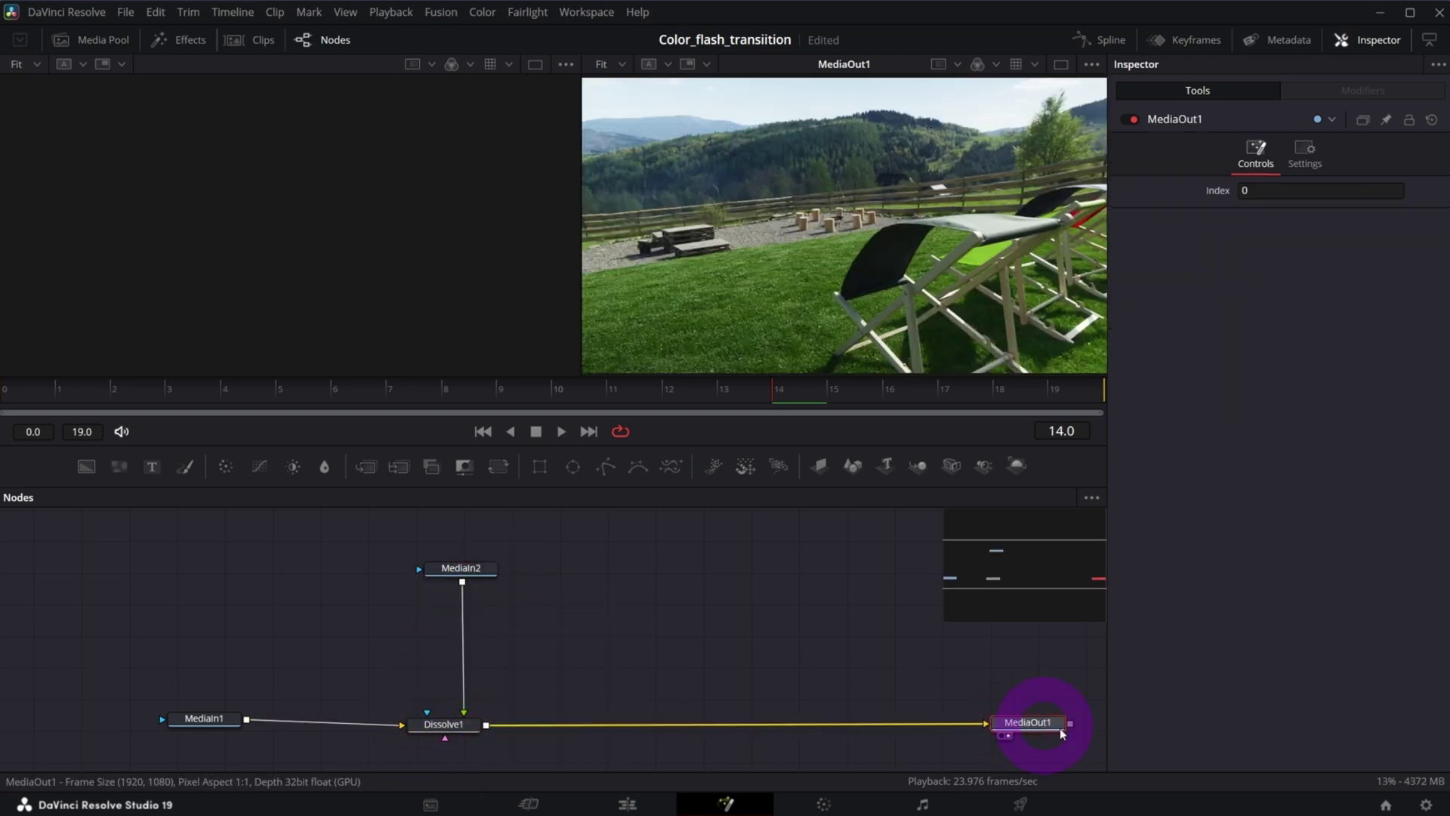
{"action": "mouse_move", "coordinate": [462, 570]}
{"action": "left_mouse_down"}
{"action": "mouse_move", "coordinate": [449, 575]}
{"action": "mouse_move", "coordinate": [470, 572]}
{"action": "left_mouse_up"}
{"action": "key", "text": "1"}
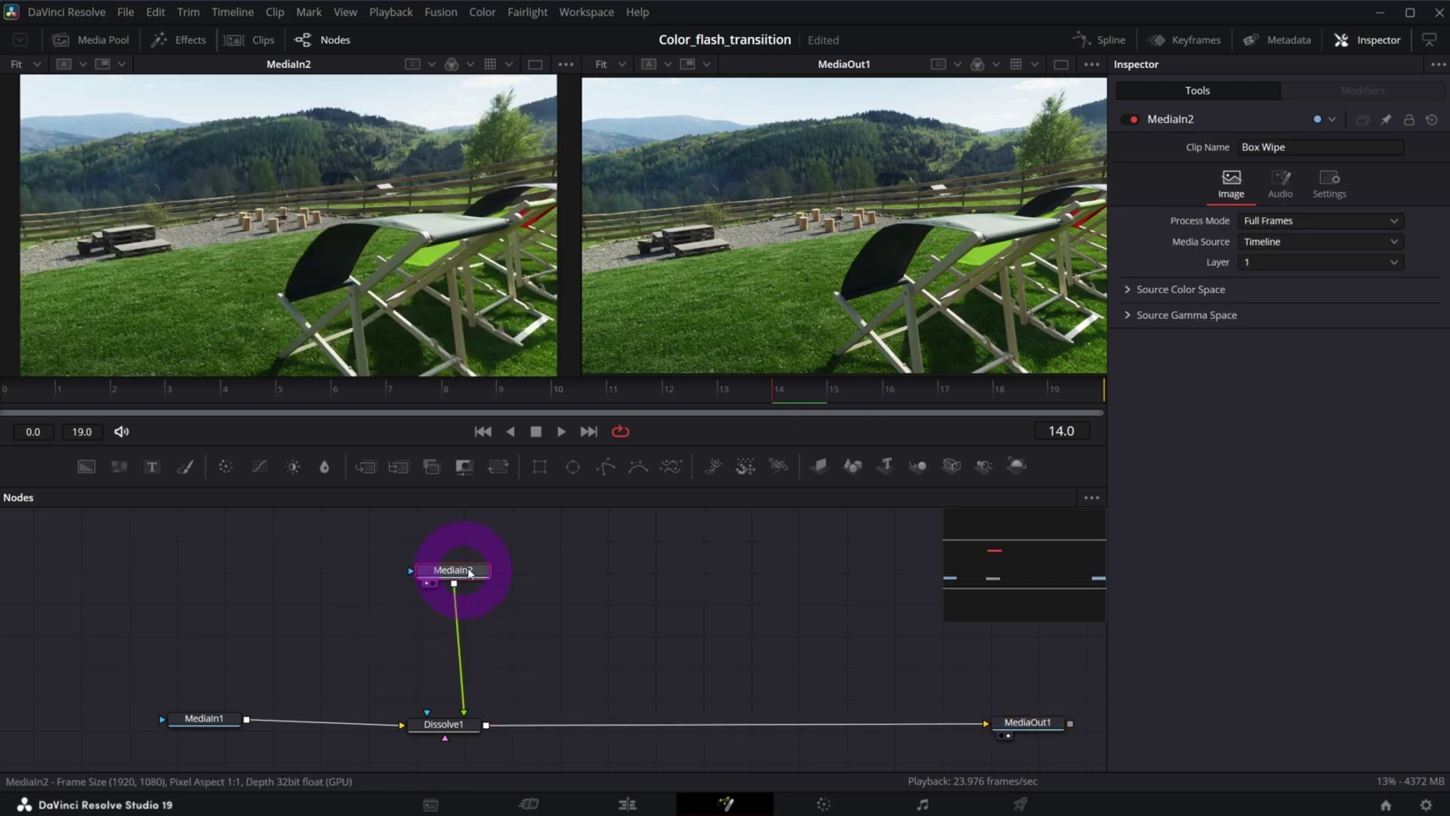
{"action": "left_click", "coordinate": [450, 730]}
Try Dissolve1's Background/Foreground mix at 0.22, then raise it to about 0.93.
{"action": "left_click_drag", "start_coordinate": [450, 730], "coordinate": [463, 723]}
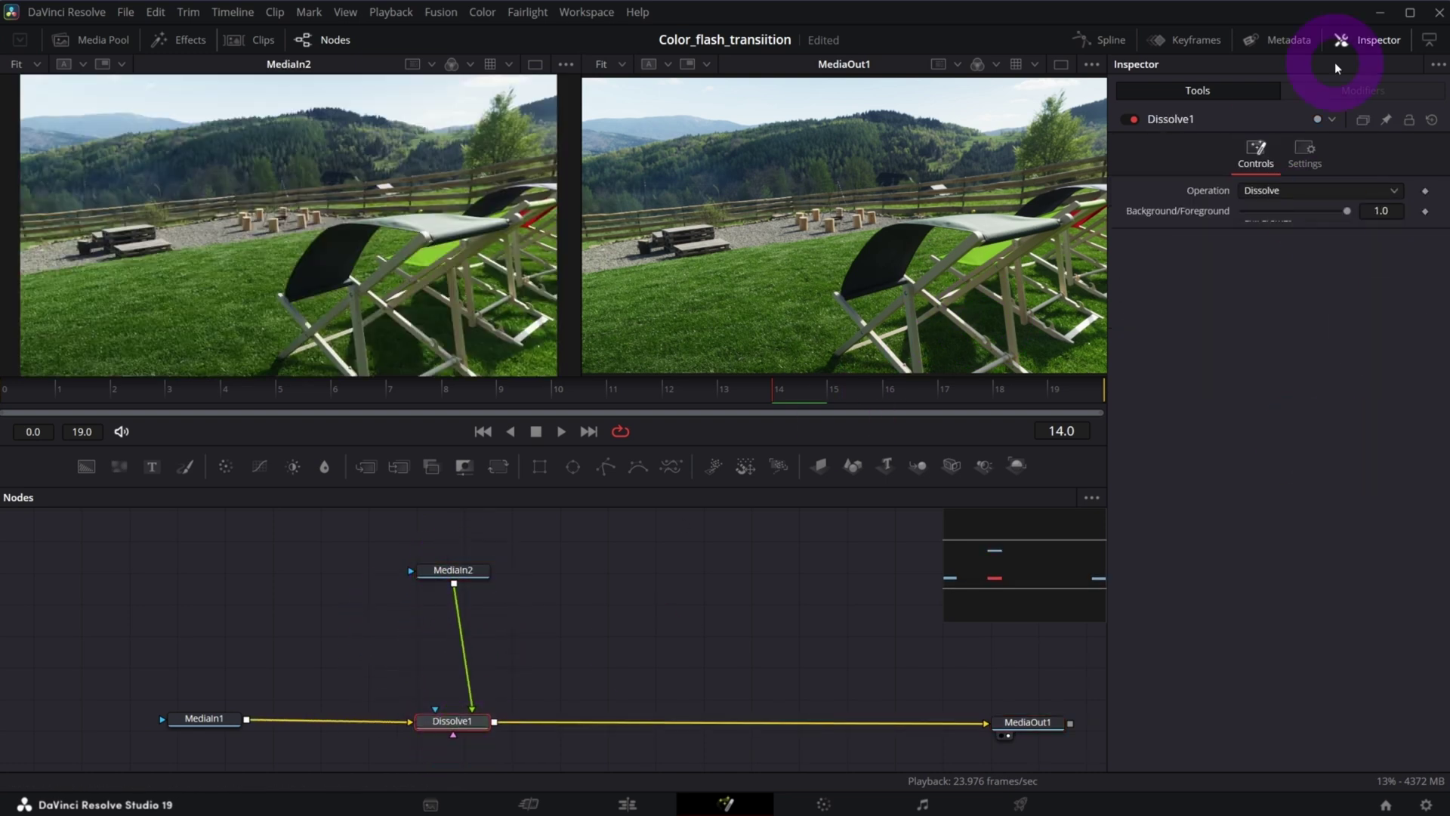
{"action": "left_click", "coordinate": [1398, 255]}
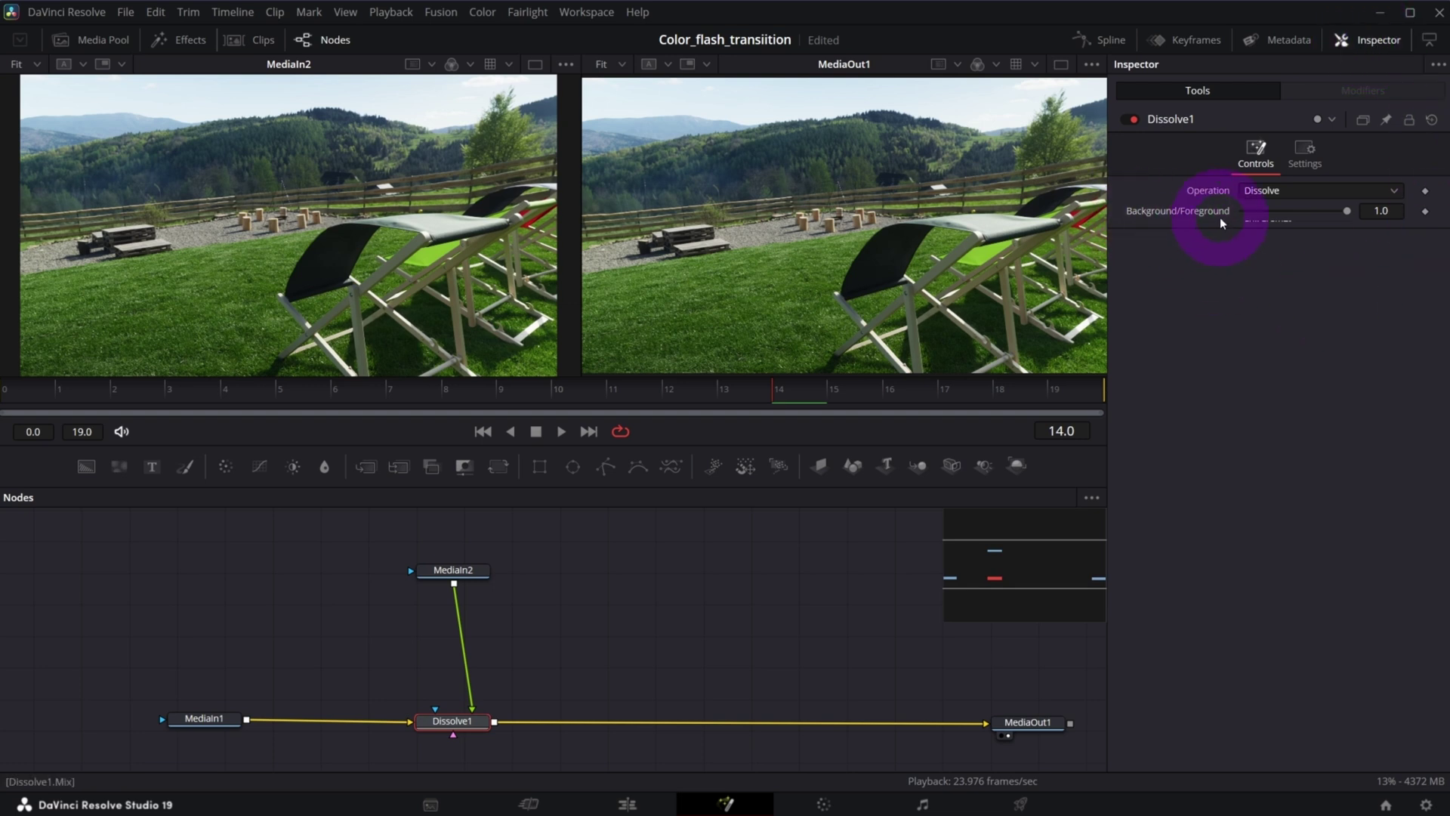
{"action": "mouse_move", "coordinate": [1345, 211]}
{"action": "left_mouse_down"}
{"action": "mouse_move", "coordinate": [1258, 219]}
{"action": "mouse_move", "coordinate": [1323, 222]}
{"action": "left_mouse_up"}
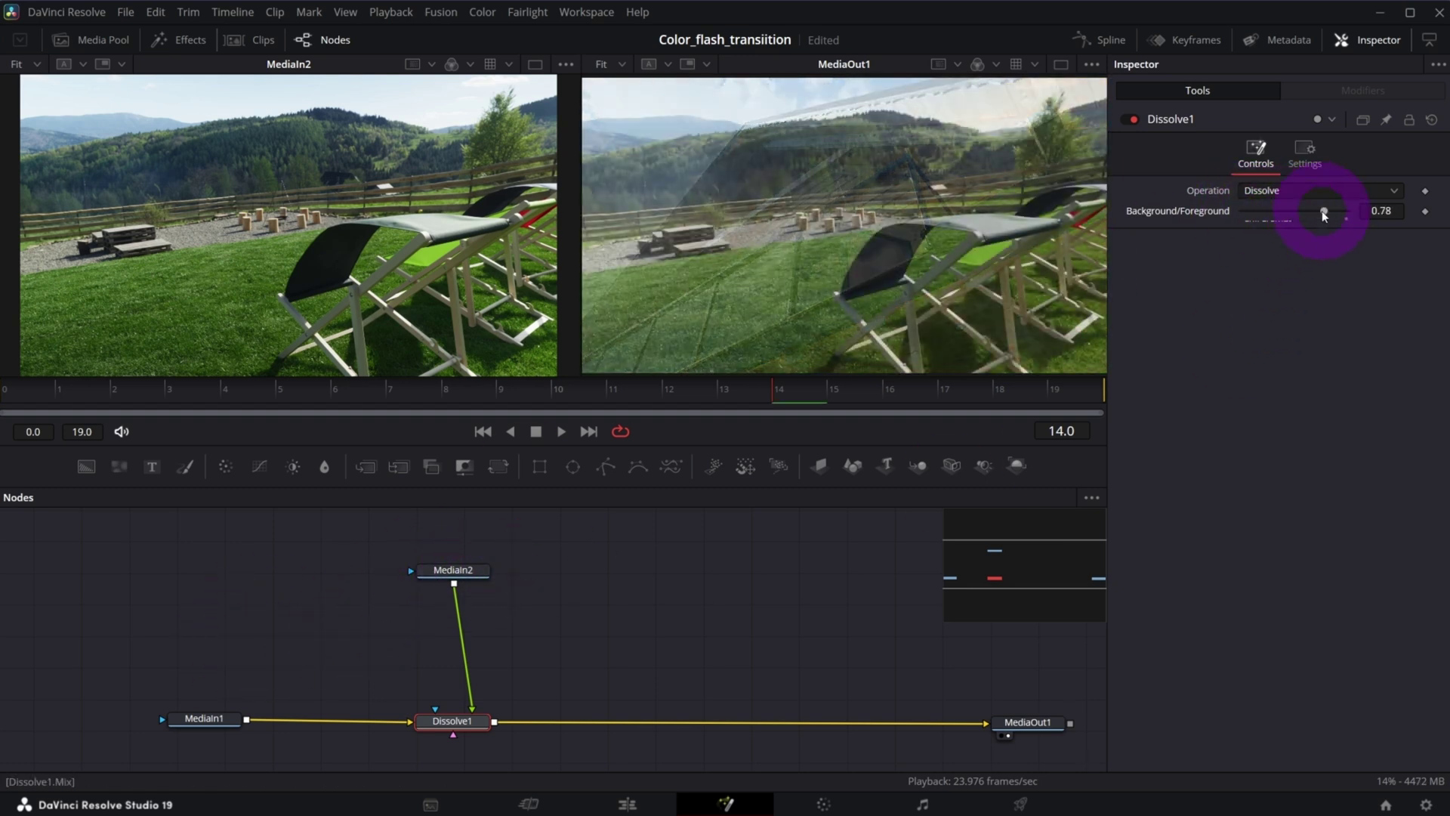
{"action": "mouse_move", "coordinate": [1322, 214]}
{"action": "left_mouse_down"}
{"action": "mouse_move", "coordinate": [1340, 218]}
{"action": "mouse_move", "coordinate": [1317, 225]}
{"action": "mouse_move", "coordinate": [1337, 217]}
{"action": "left_mouse_up"}
Keep the Operation set to Dissolve and bring up the Background/Foreground parameter's options.
{"action": "left_click", "coordinate": [1198, 197]}
{"action": "left_click", "coordinate": [1309, 287]}
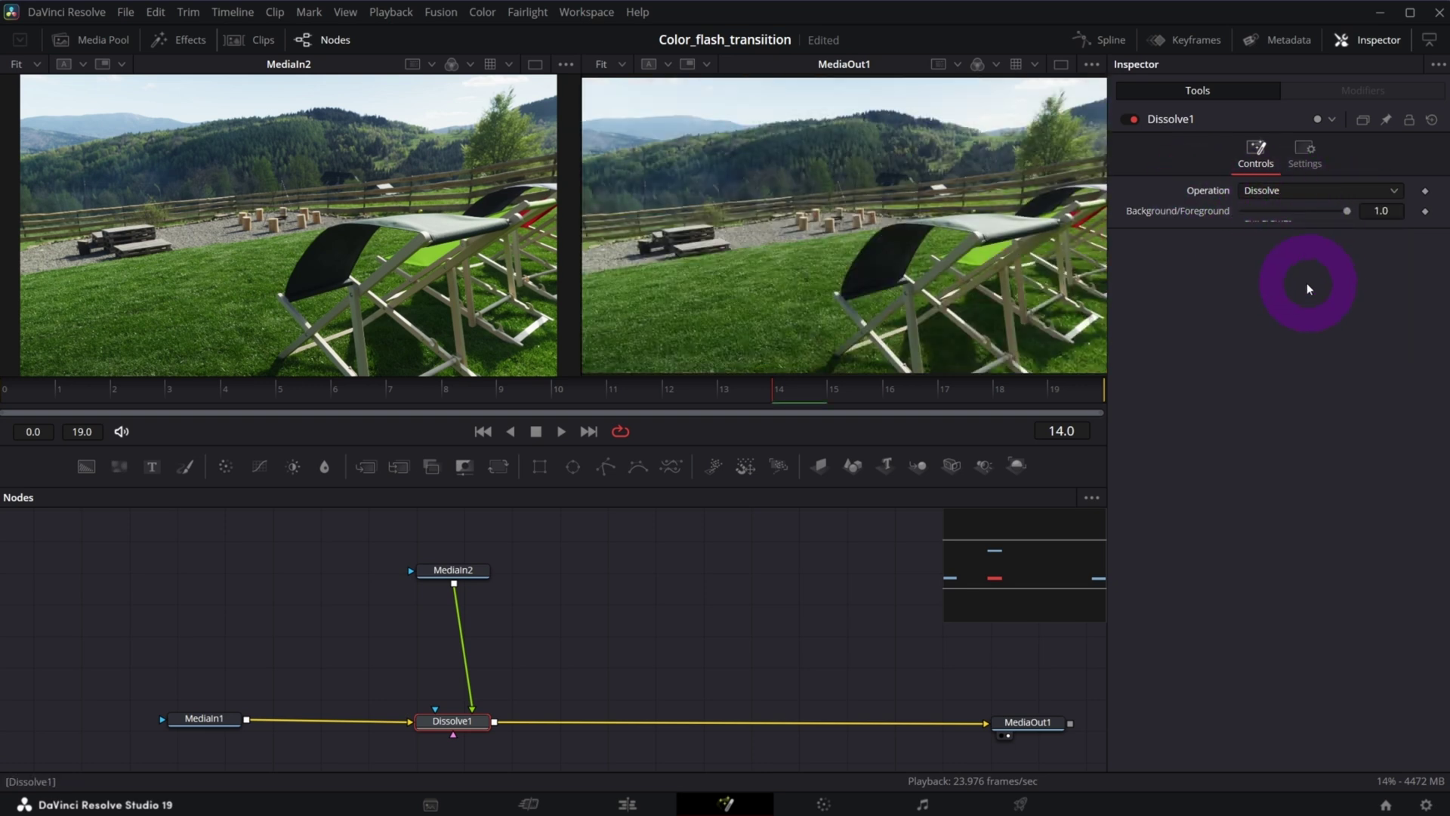
{"action": "left_click", "coordinate": [1256, 195]}
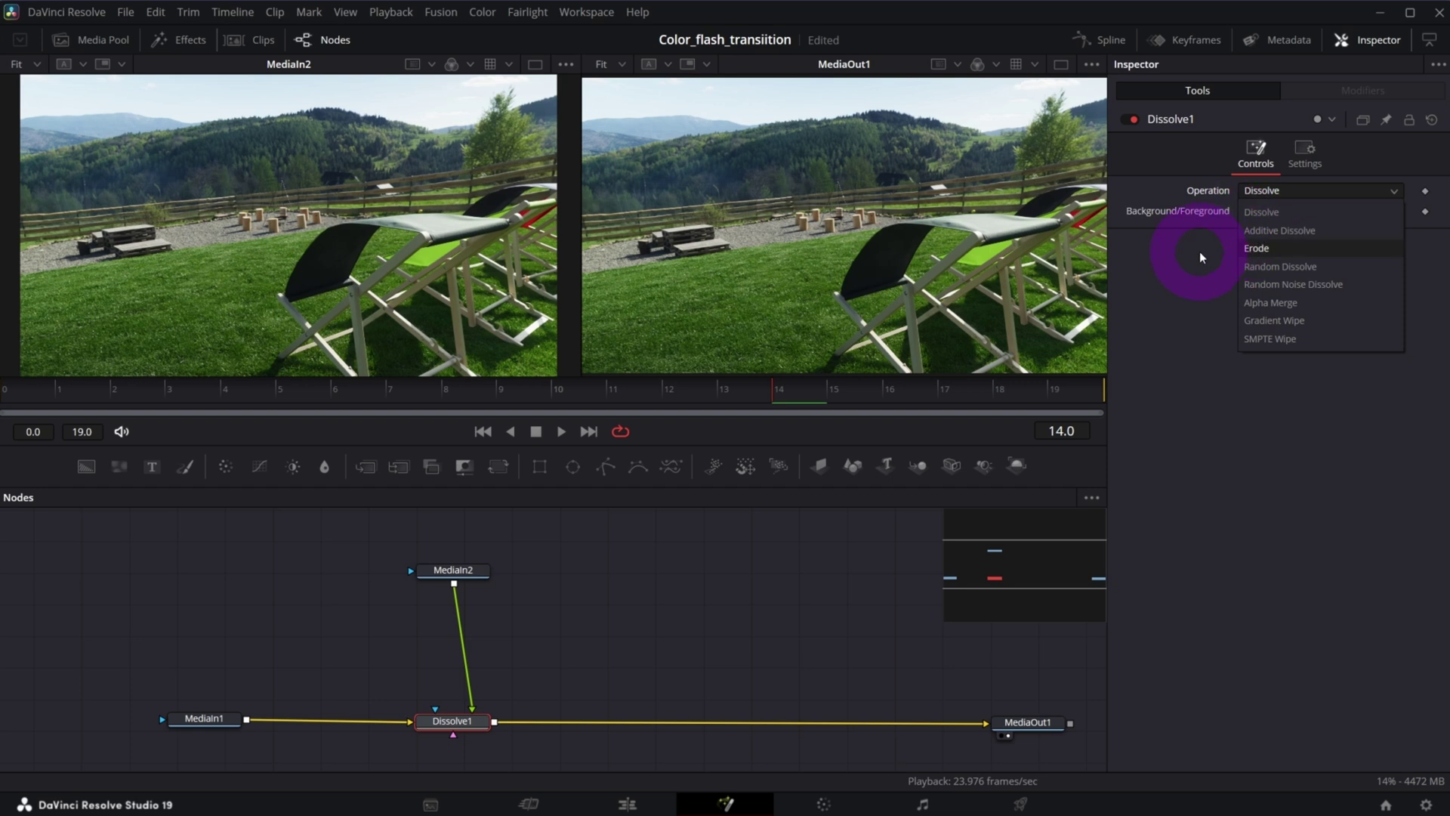
{"action": "left_click", "coordinate": [1249, 211]}
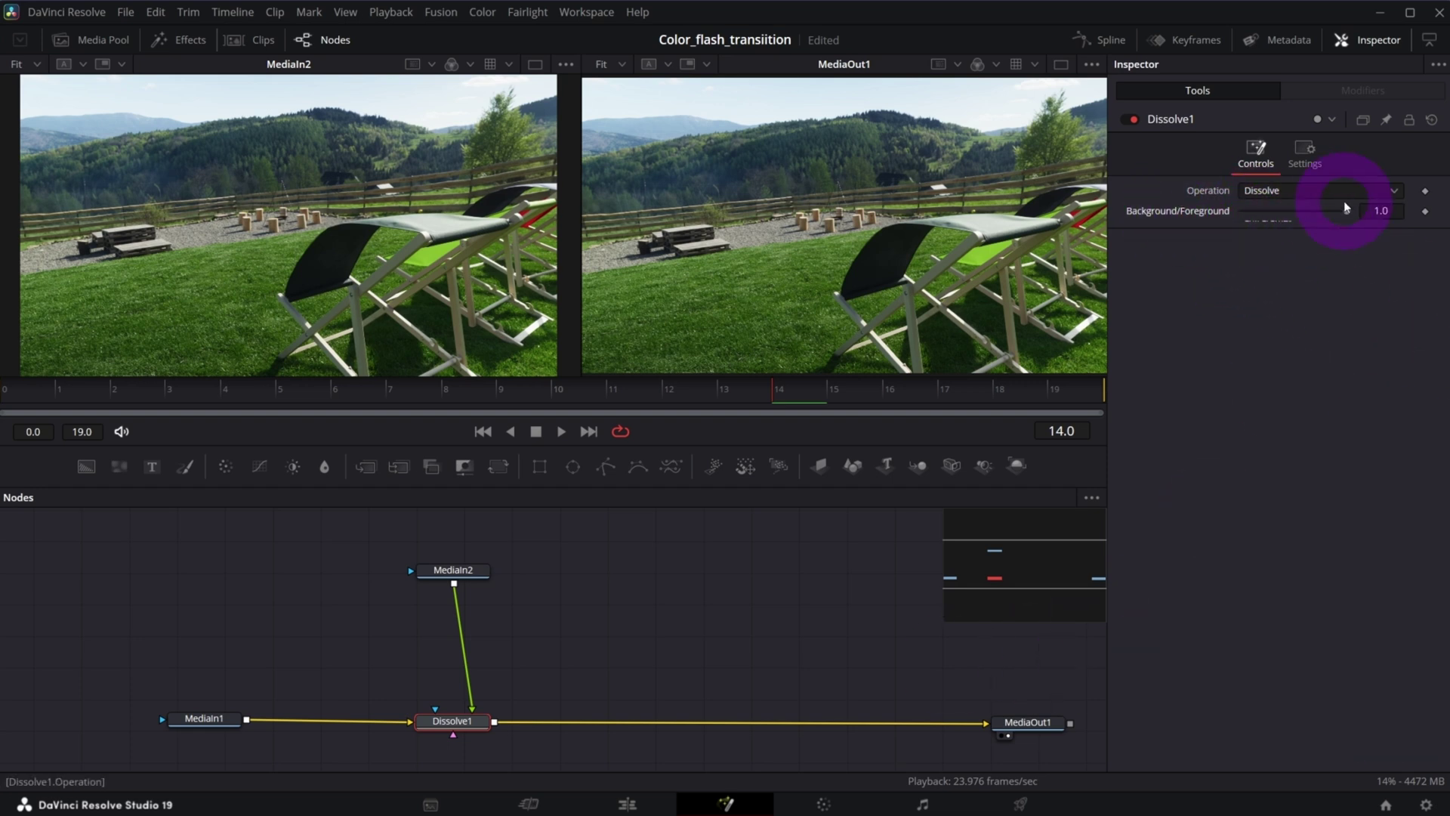
{"action": "left_click", "coordinate": [1157, 204]}
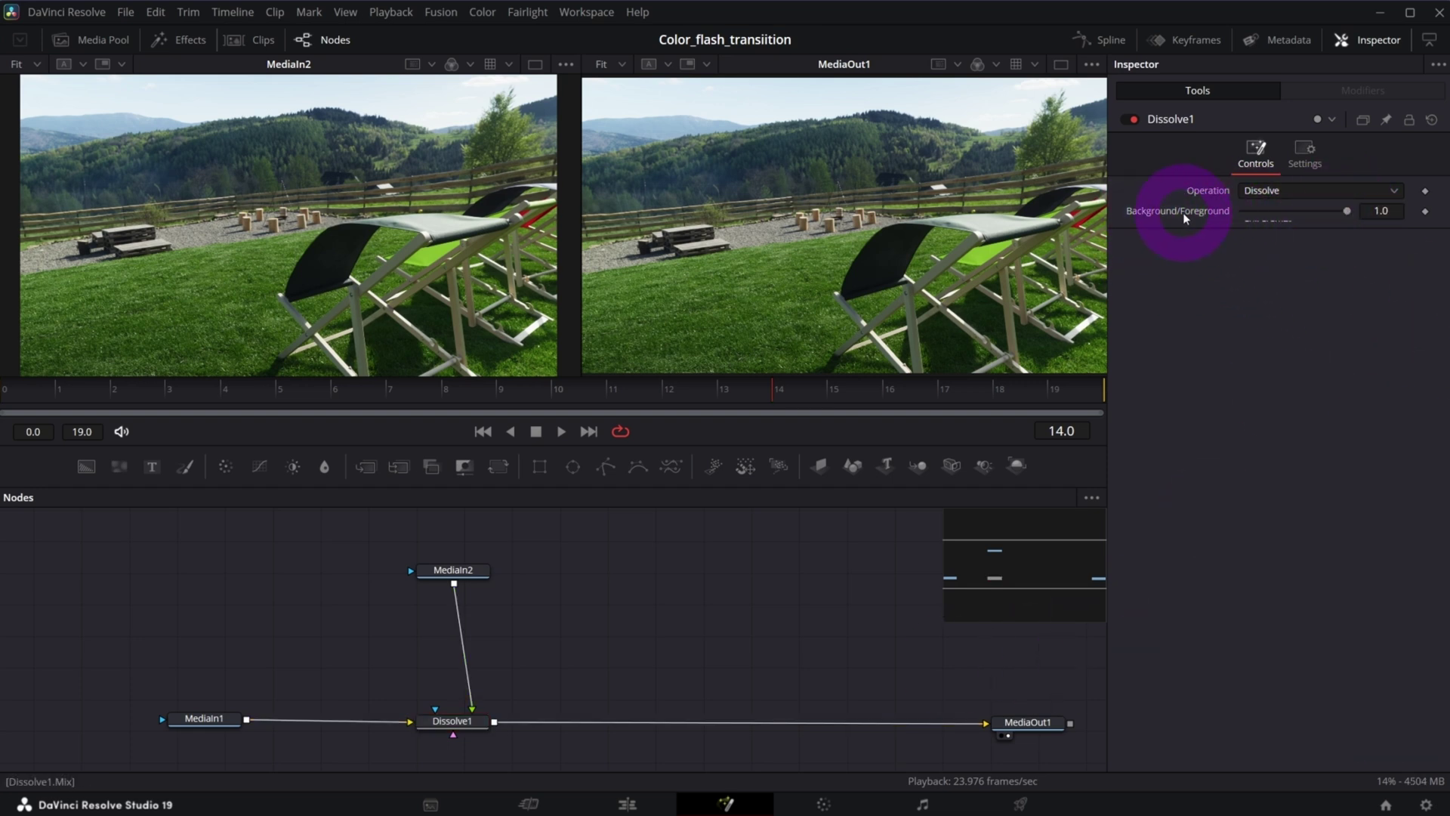
{"action": "right_click", "coordinate": [1183, 214]}
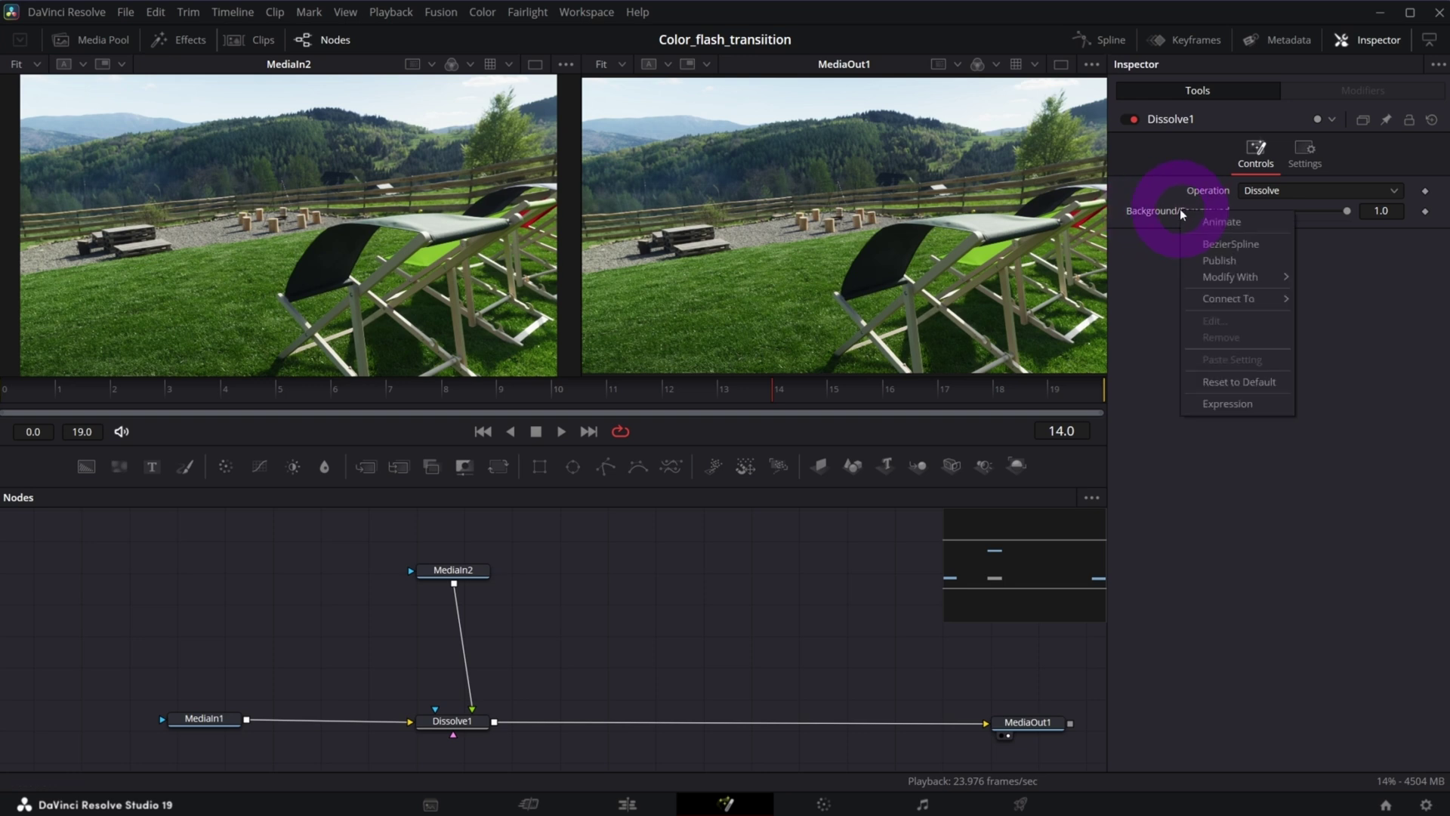
Drive Background/Foreground with an Anim Curves modifier, view its settings and save the project.
{"action": "mouse_move", "coordinate": [1230, 277]}
{"action": "left_click", "coordinate": [1338, 277]}
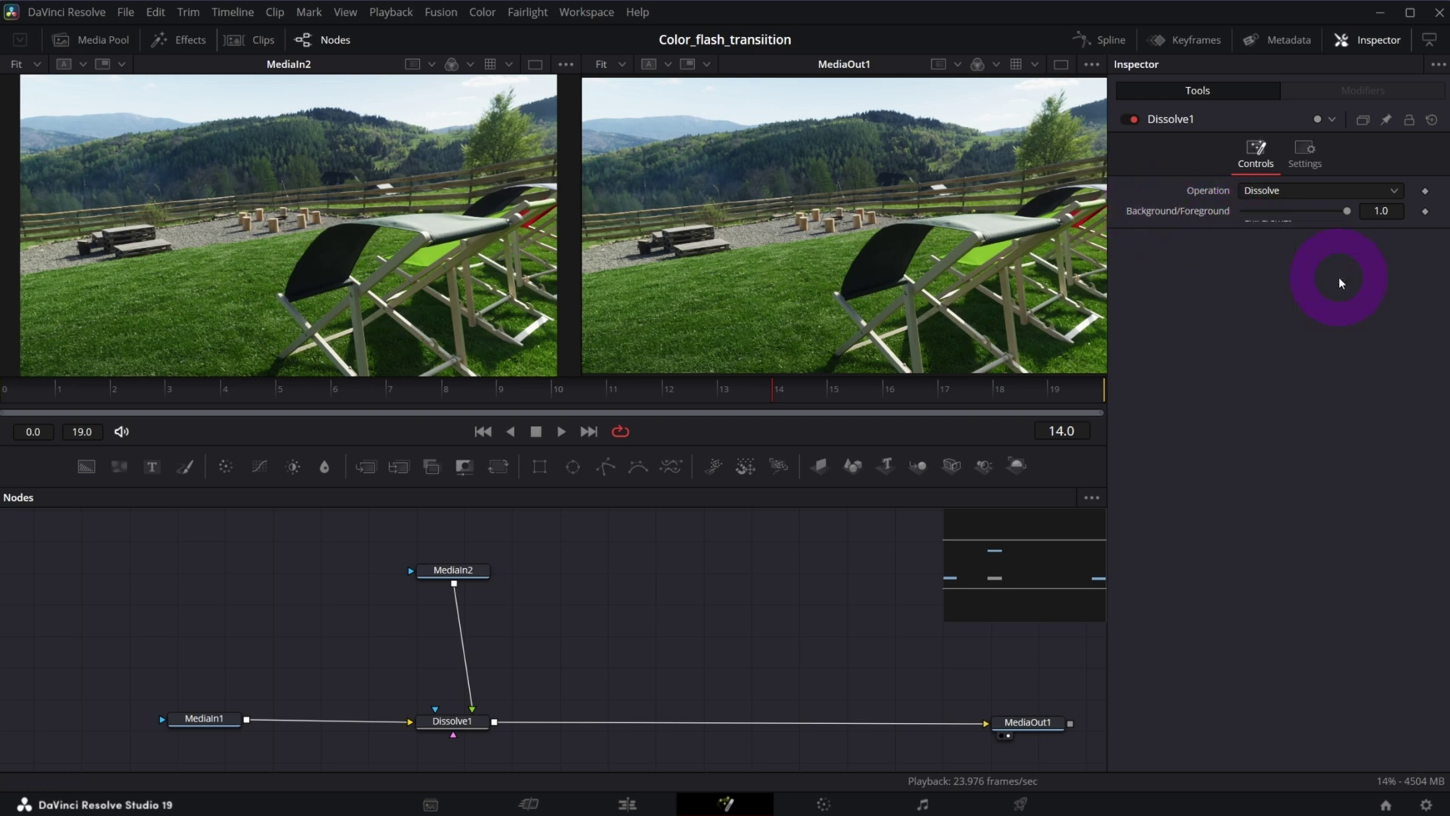
{"action": "left_click", "coordinate": [1322, 56]}
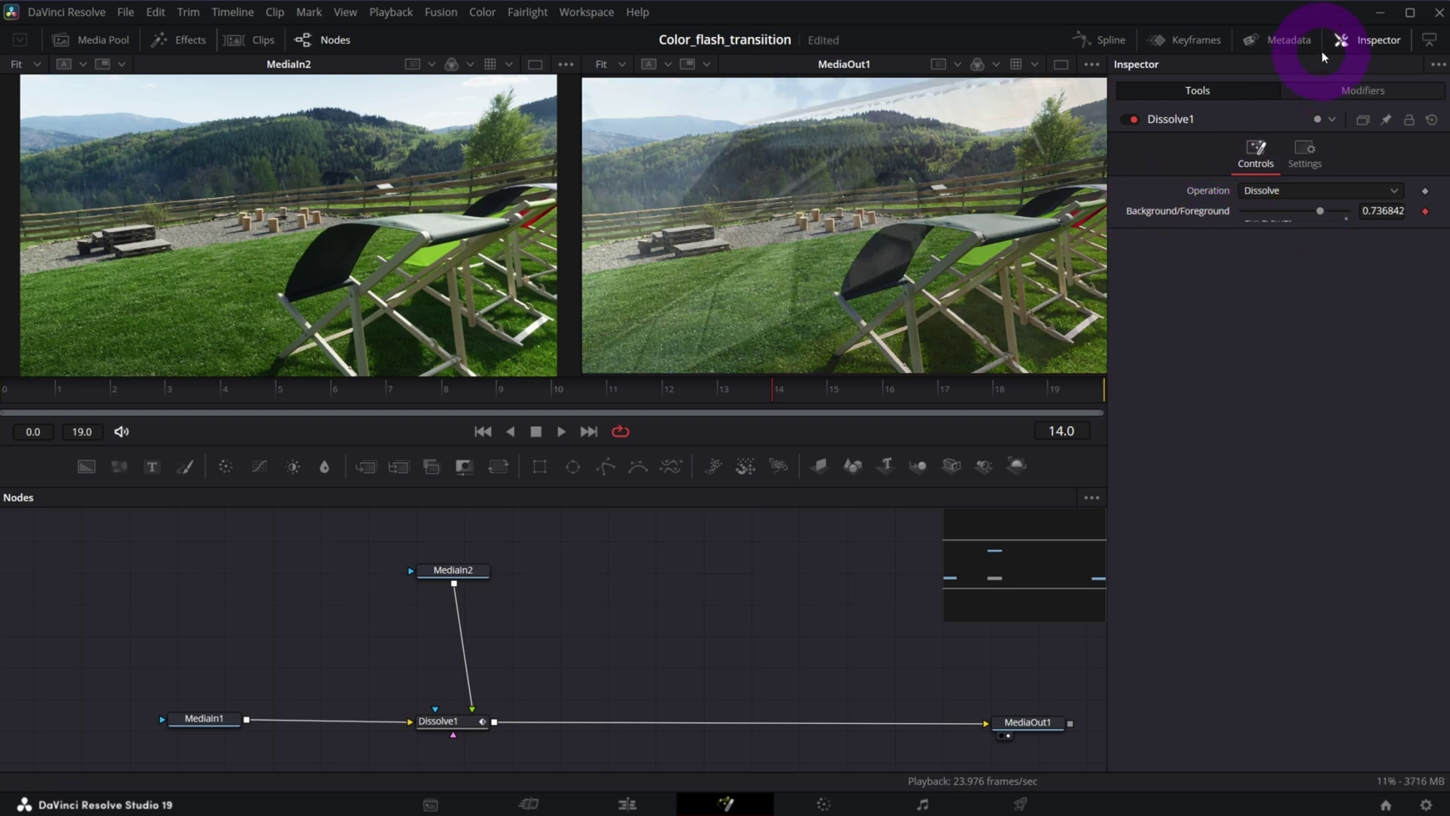
{"action": "left_click", "coordinate": [1375, 93]}
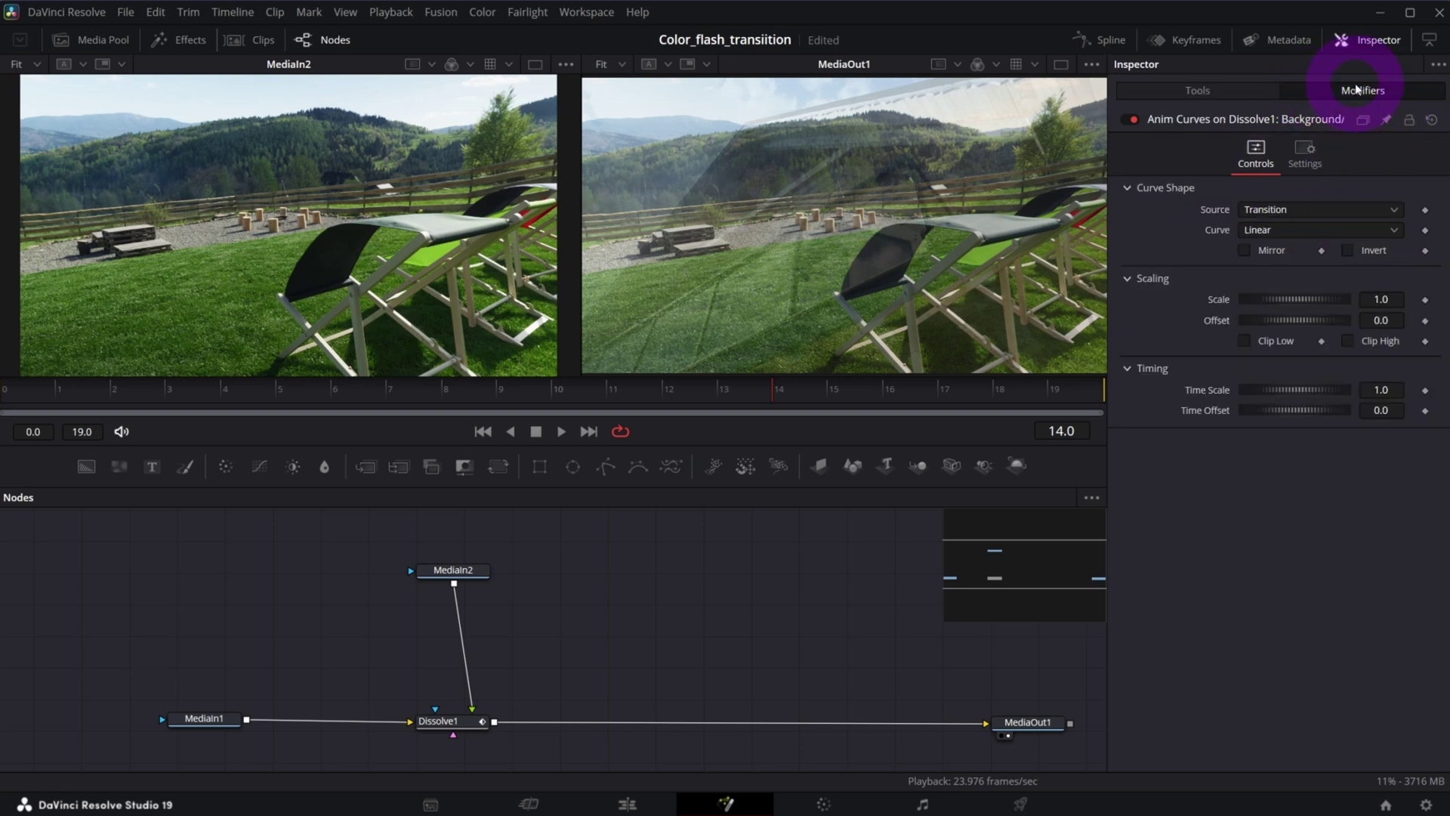
{"action": "key", "text": "ctrl+s"}
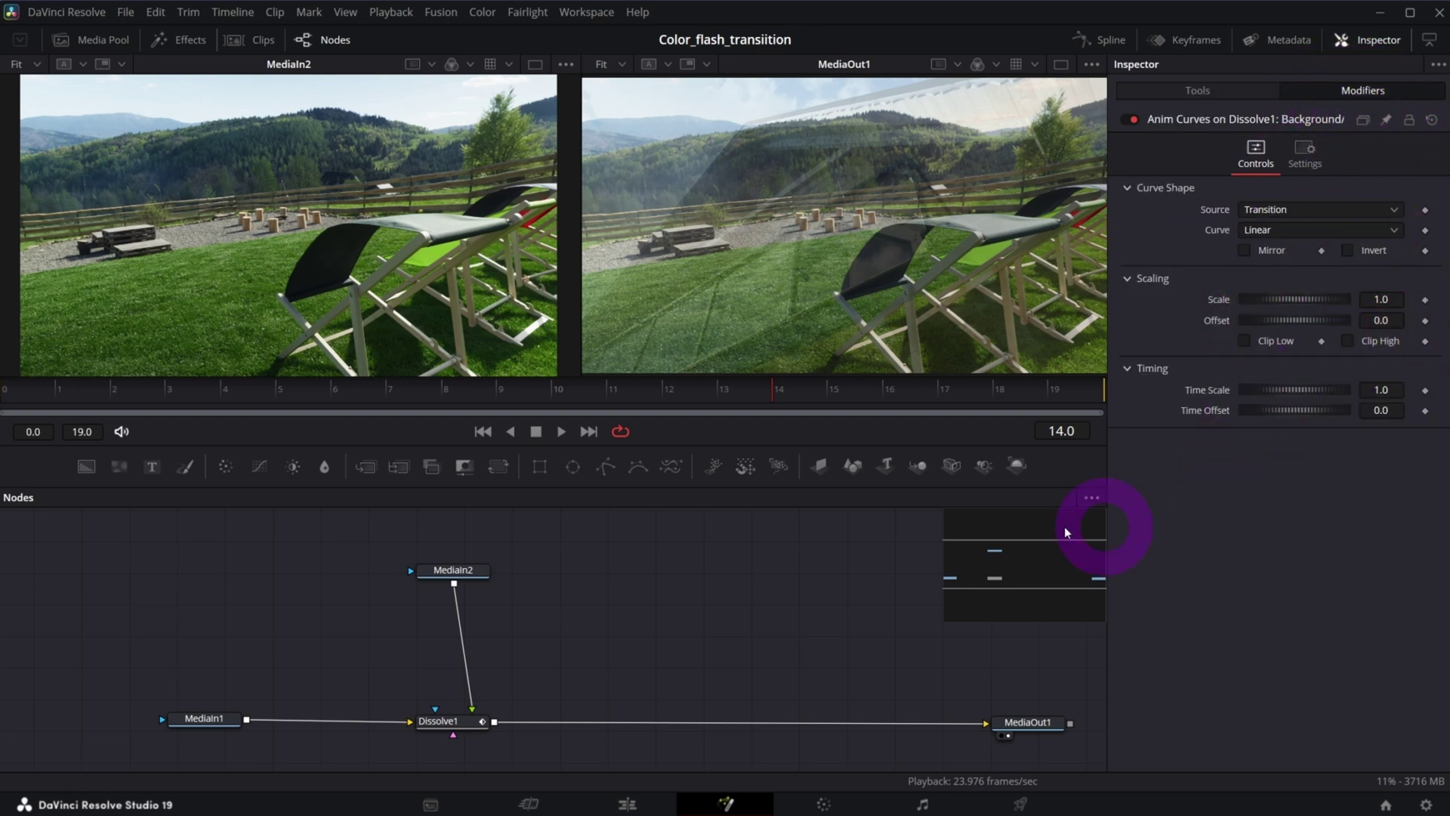
{"action": "left_click", "coordinate": [1211, 94]}
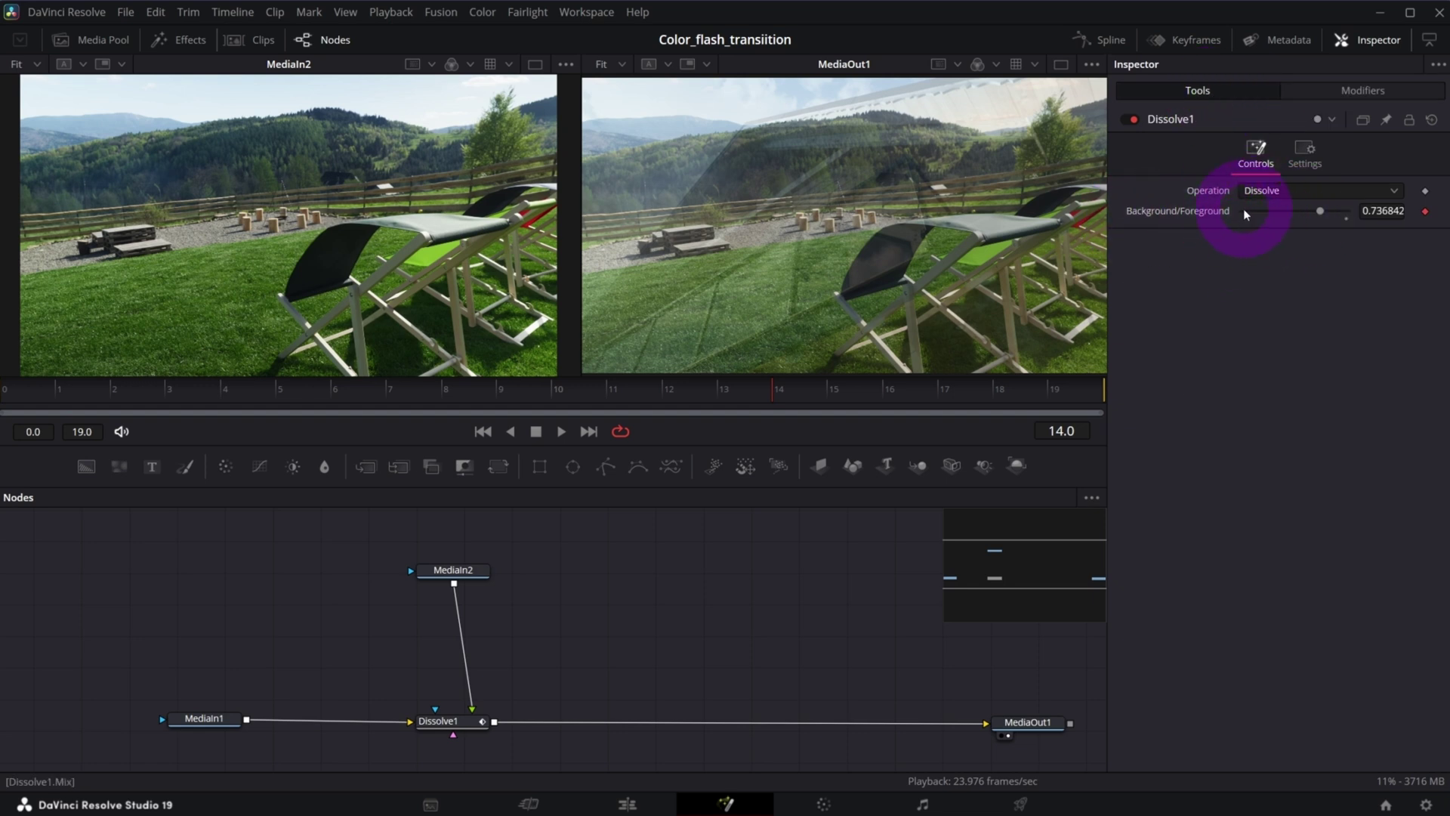
Check the blend at frames 0 and 19 and across frames 2 to 8.
{"action": "left_click", "coordinate": [10, 384]}
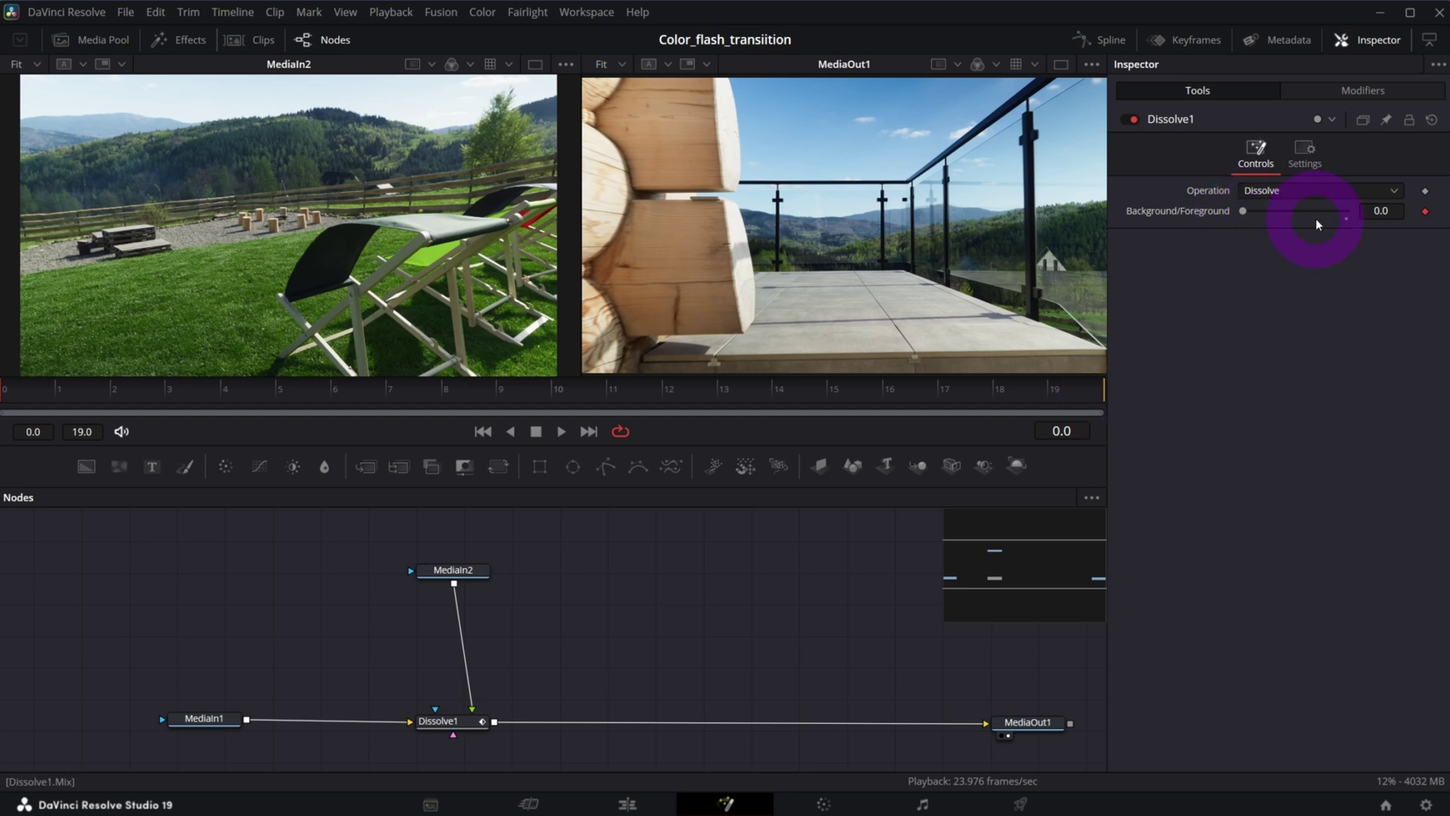
{"action": "left_click", "coordinate": [1091, 379]}
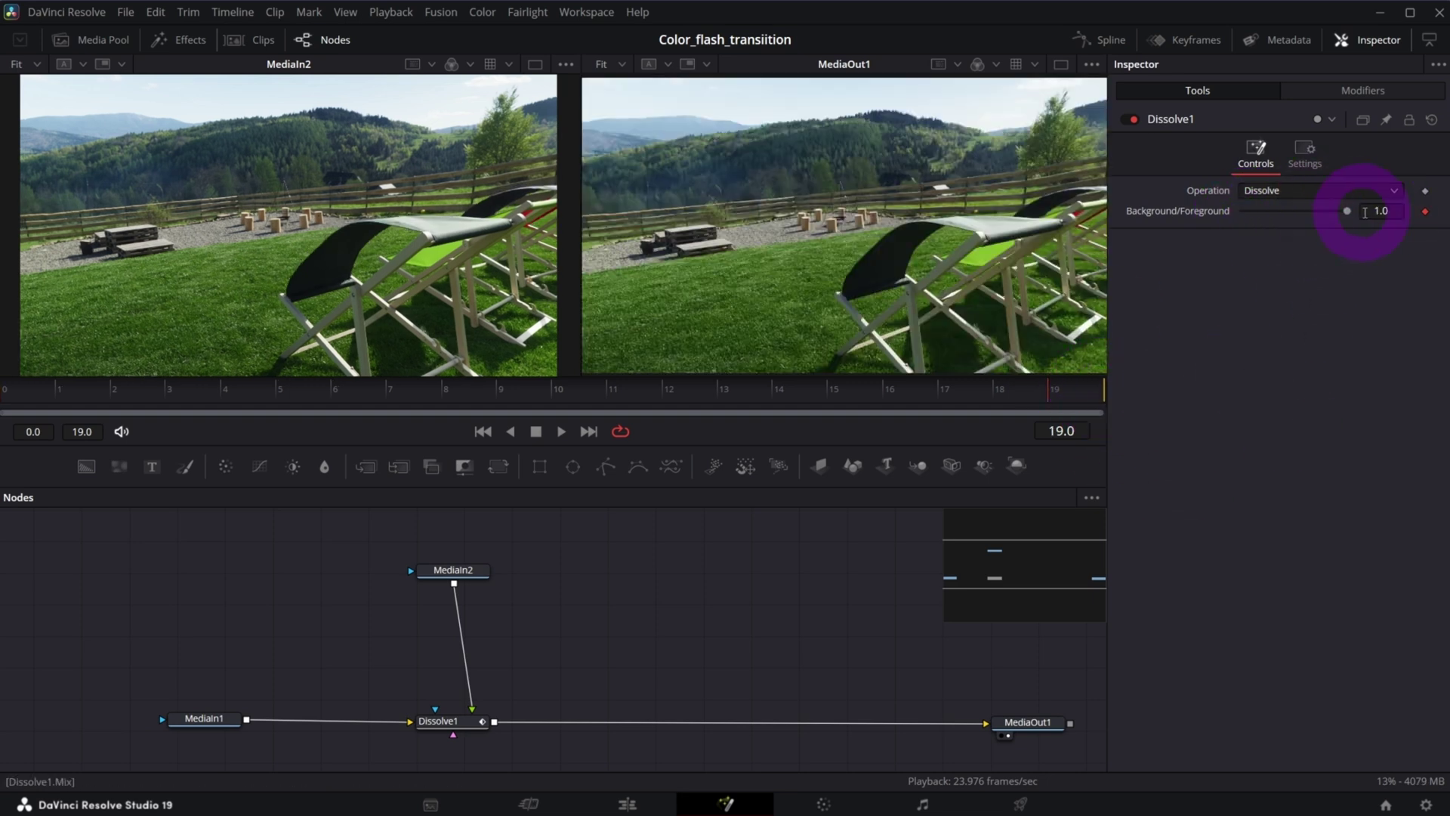
{"action": "left_click", "coordinate": [89, 394]}
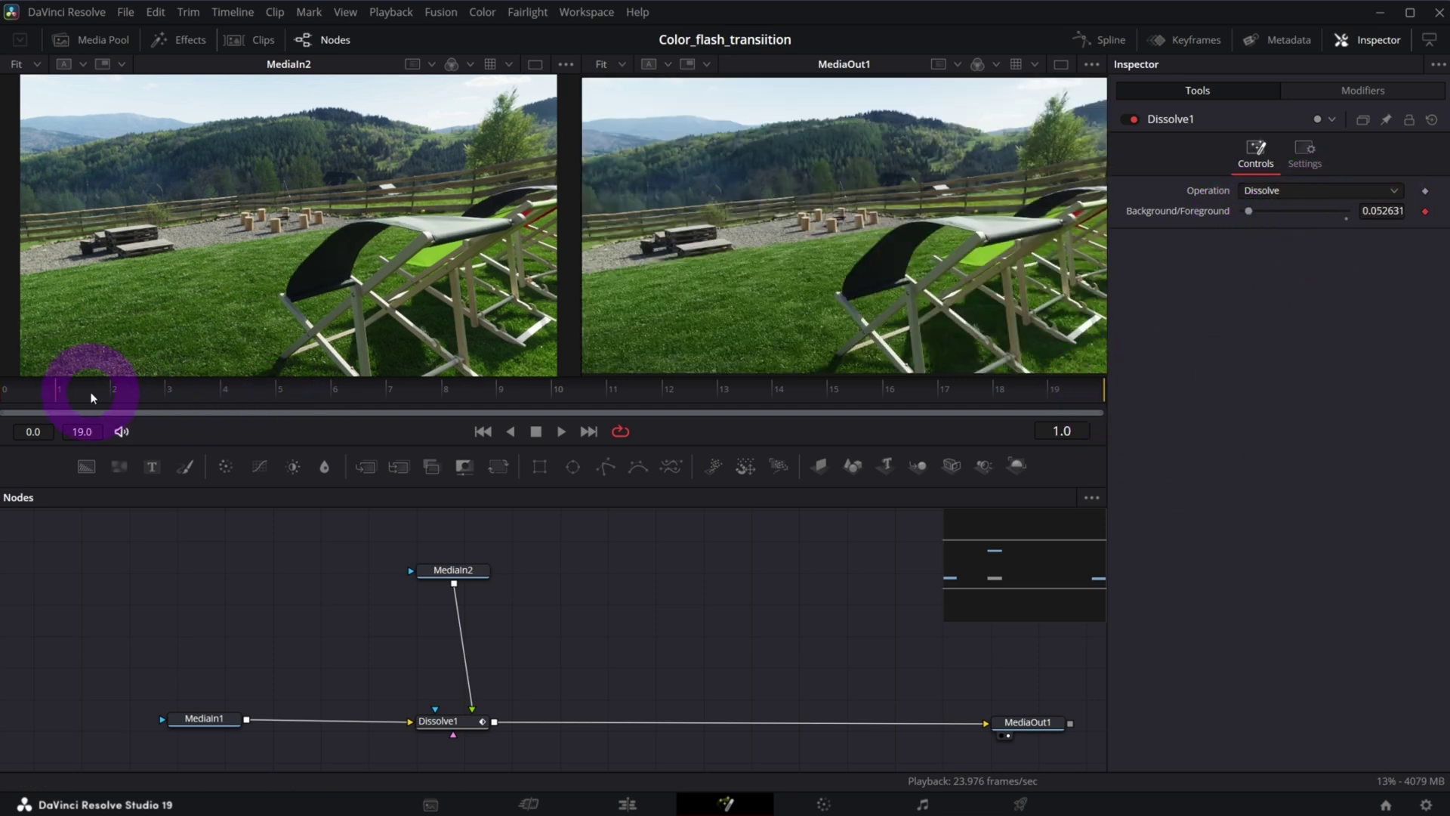
{"action": "left_click", "coordinate": [150, 394]}
{"action": "left_click_drag", "start_coordinate": [149, 392], "coordinate": [1052, 400]}
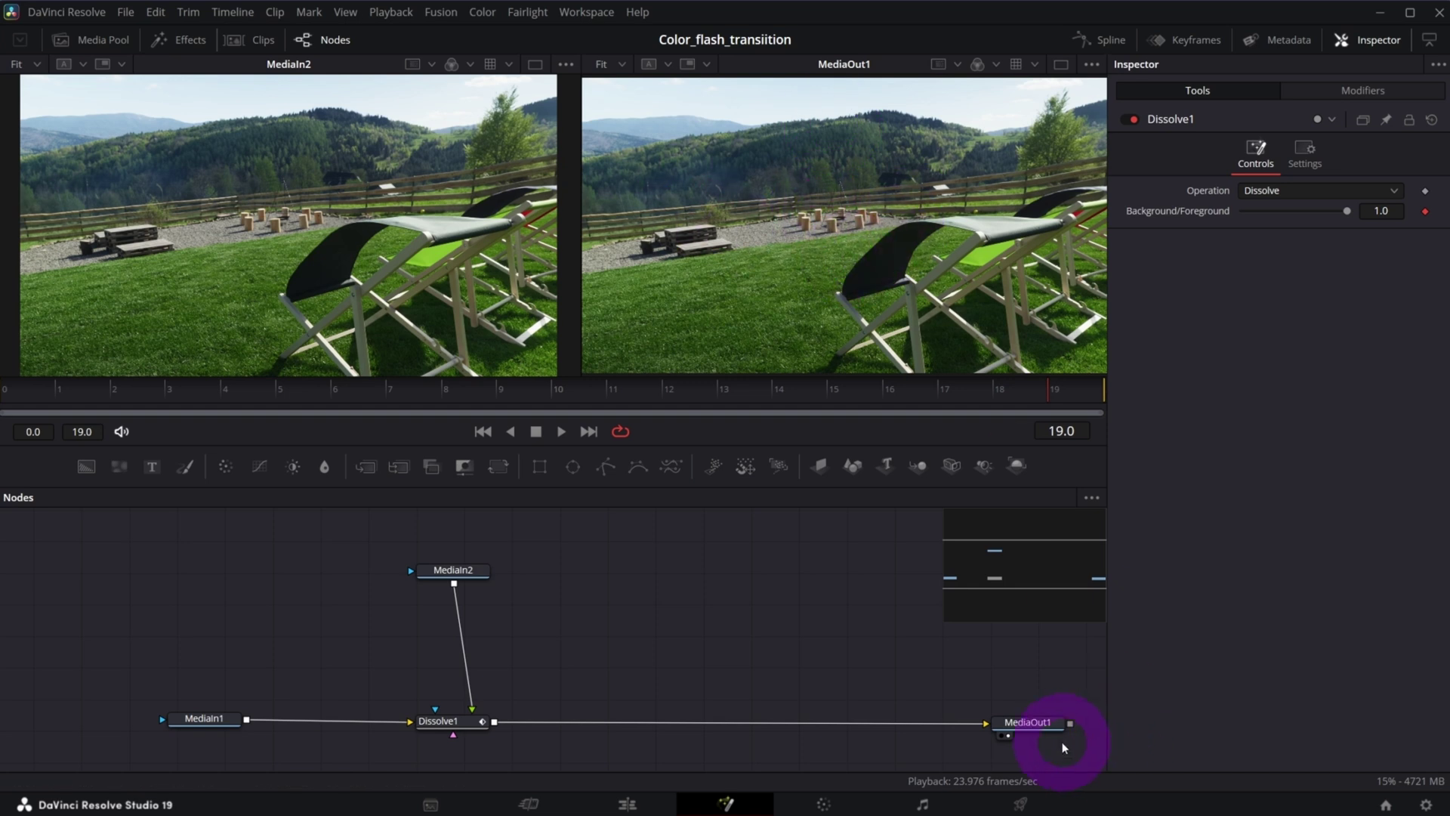
{"action": "left_click", "coordinate": [1315, 90]}
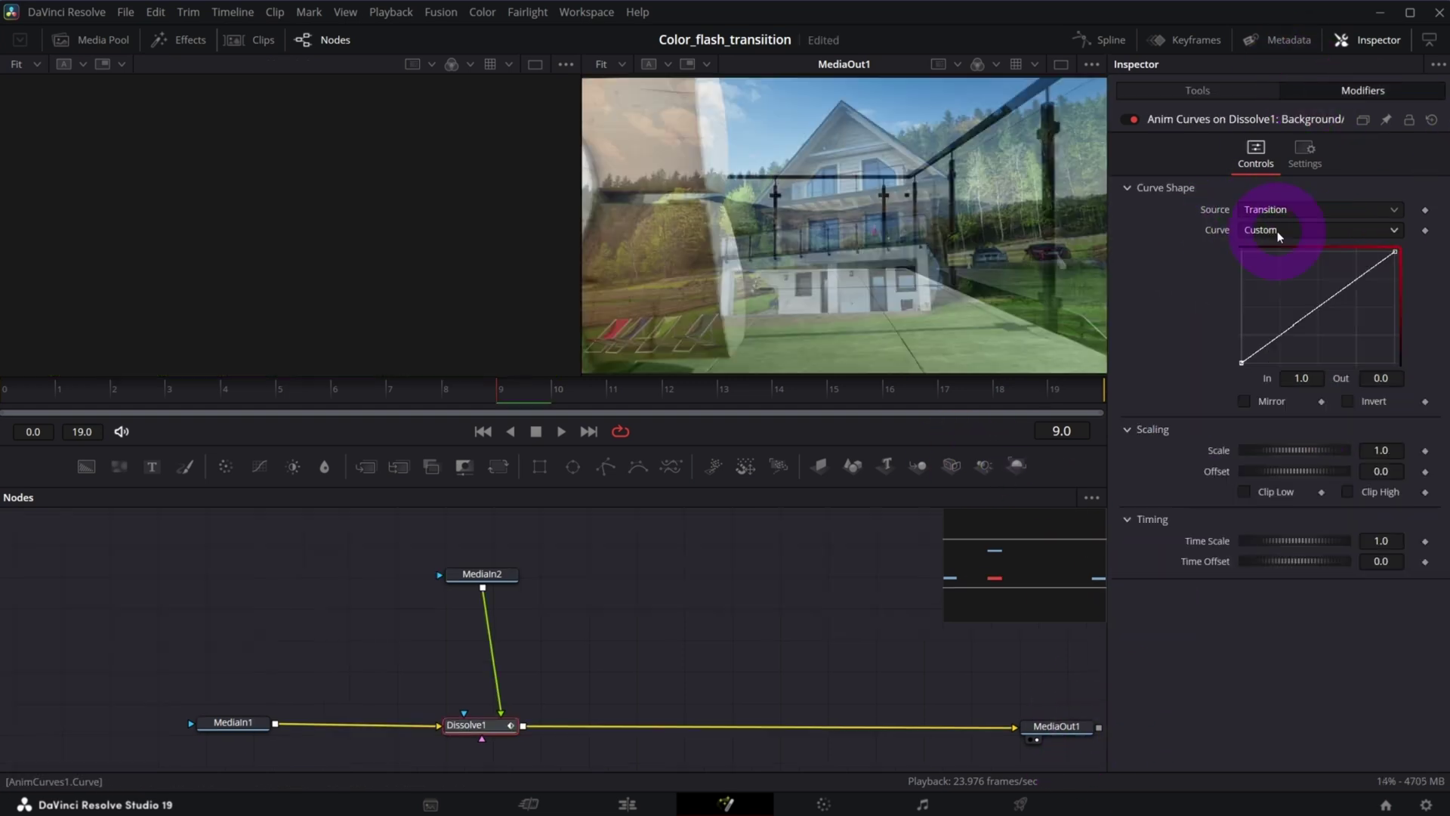
Switch the curve to Custom, add a point at In 0.45, Out 0, and scrub frames 6–9.
{"action": "left_click", "coordinate": [1277, 231]}
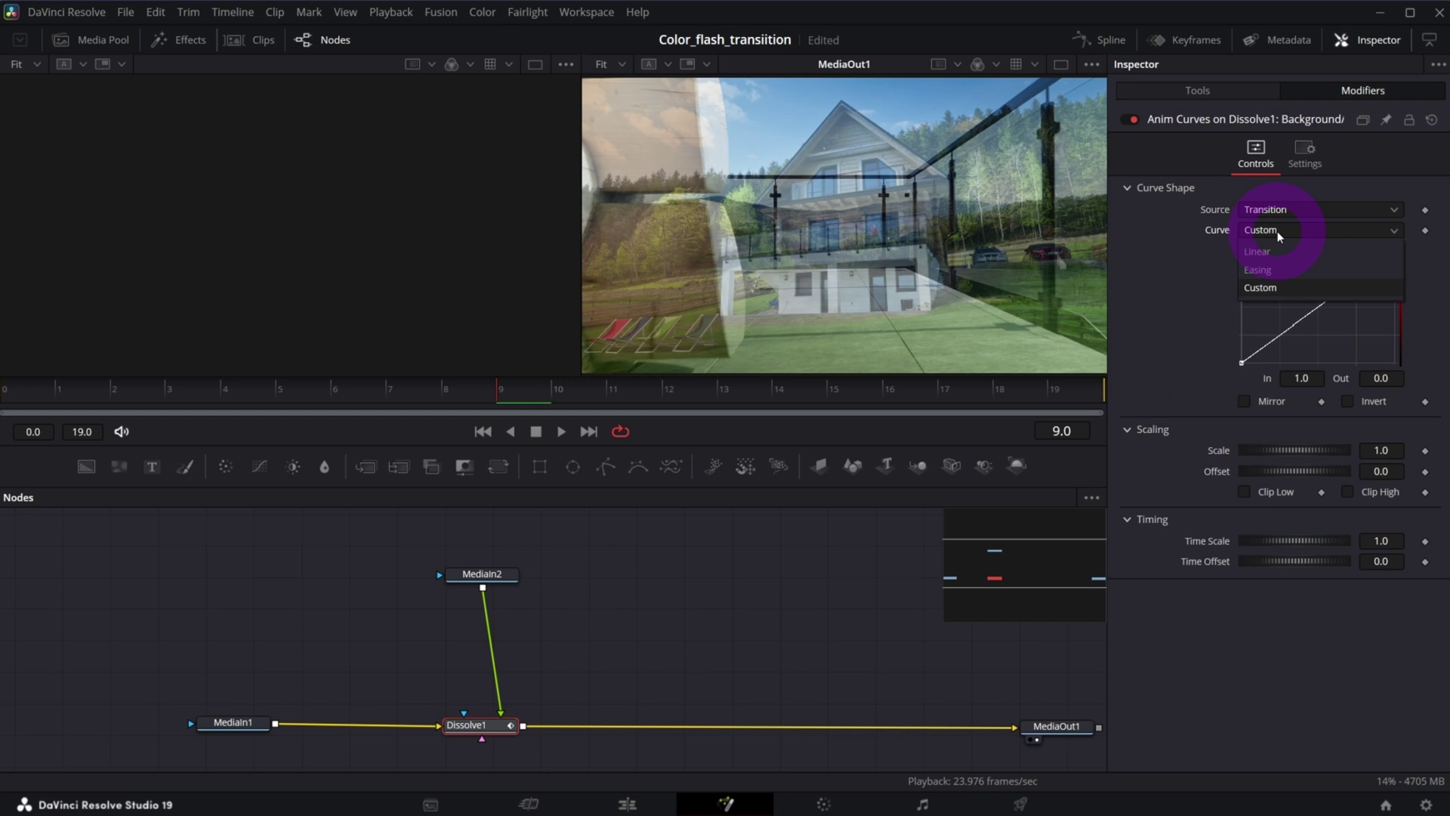
{"action": "left_click", "coordinate": [1278, 287]}
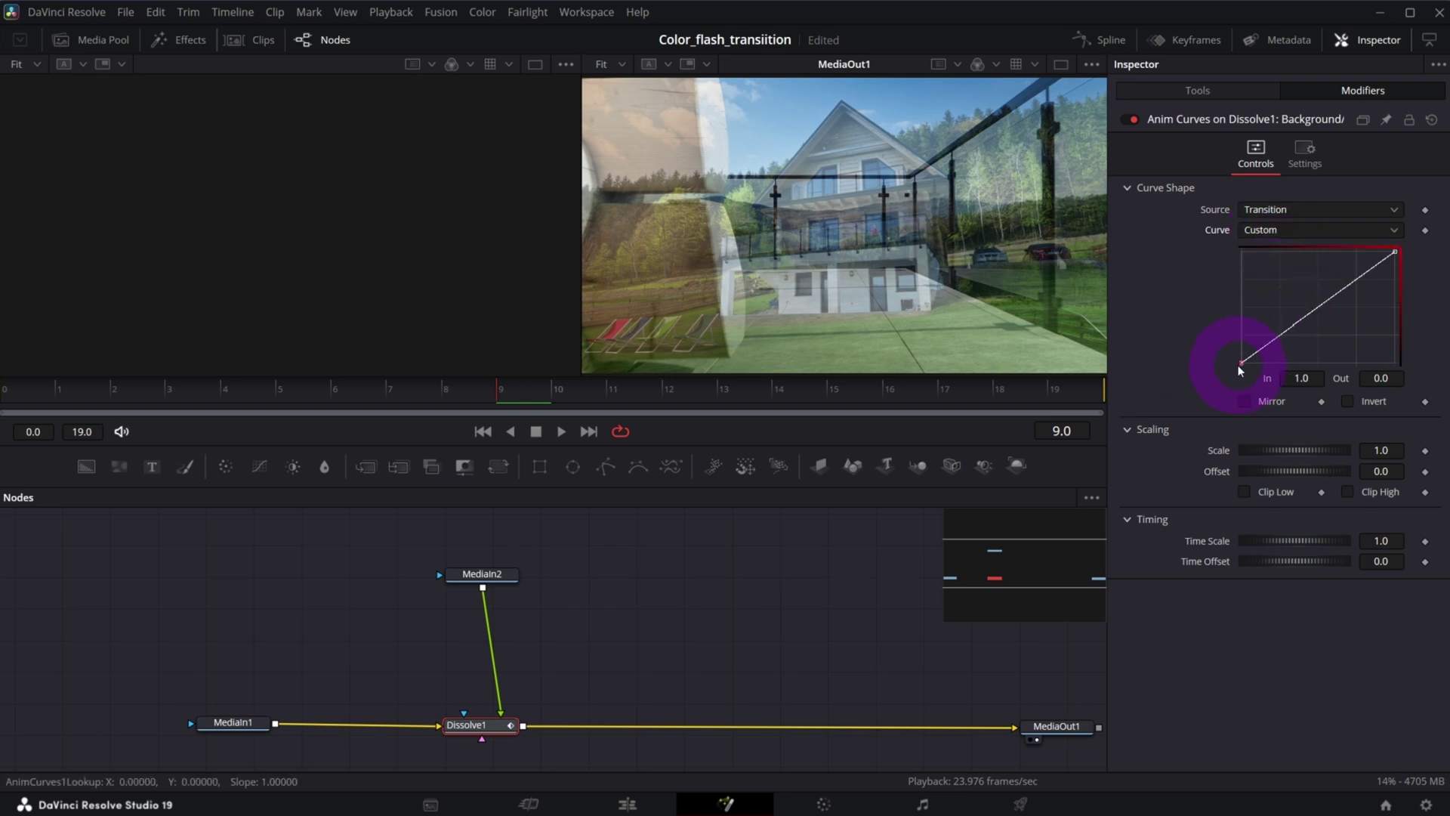
{"action": "left_click", "coordinate": [1396, 254]}
{"action": "left_click", "coordinate": [1293, 328]}
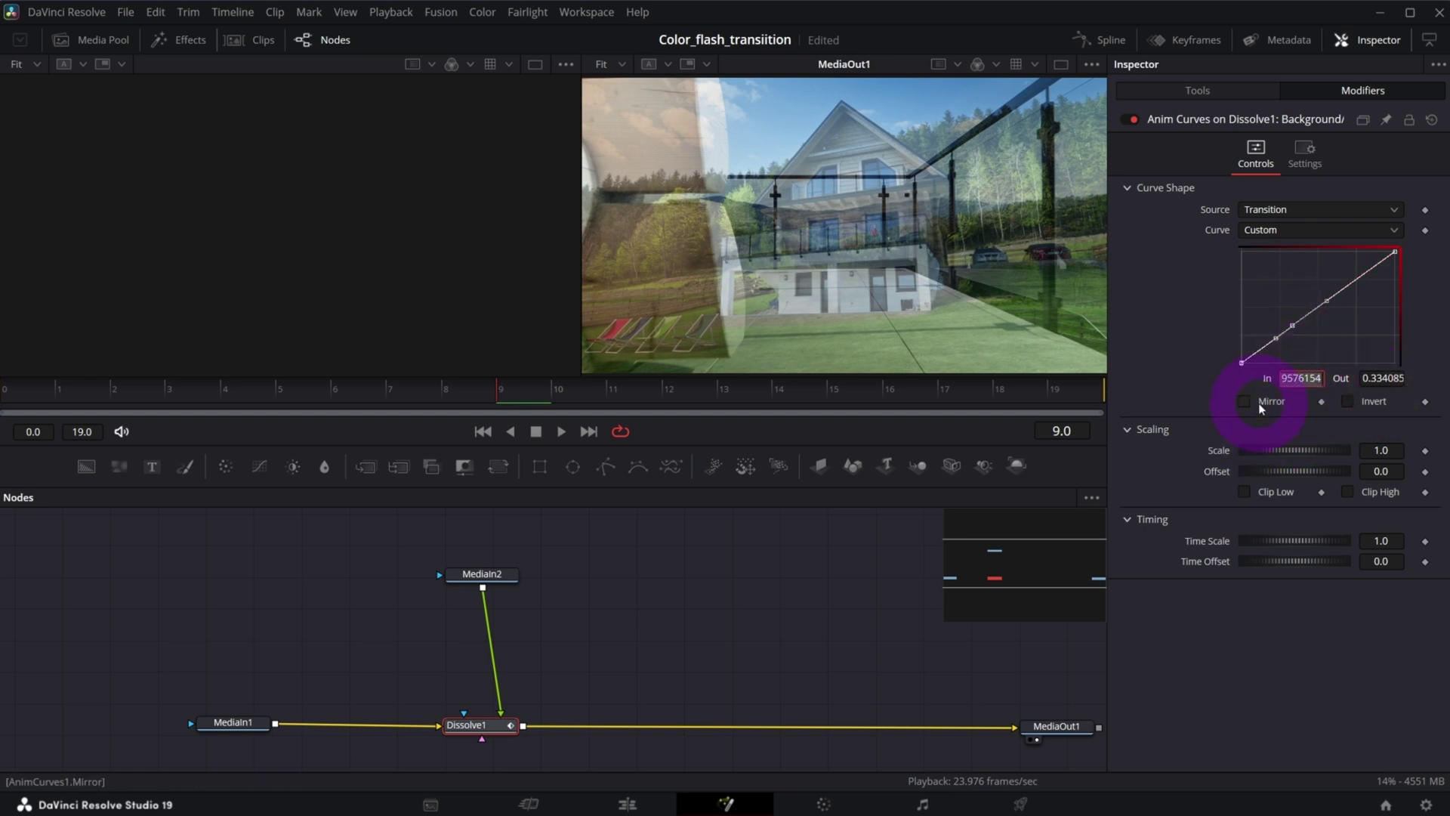
{"action": "type", "text": "0.45"}
{"action": "left_click", "coordinate": [1381, 377]}
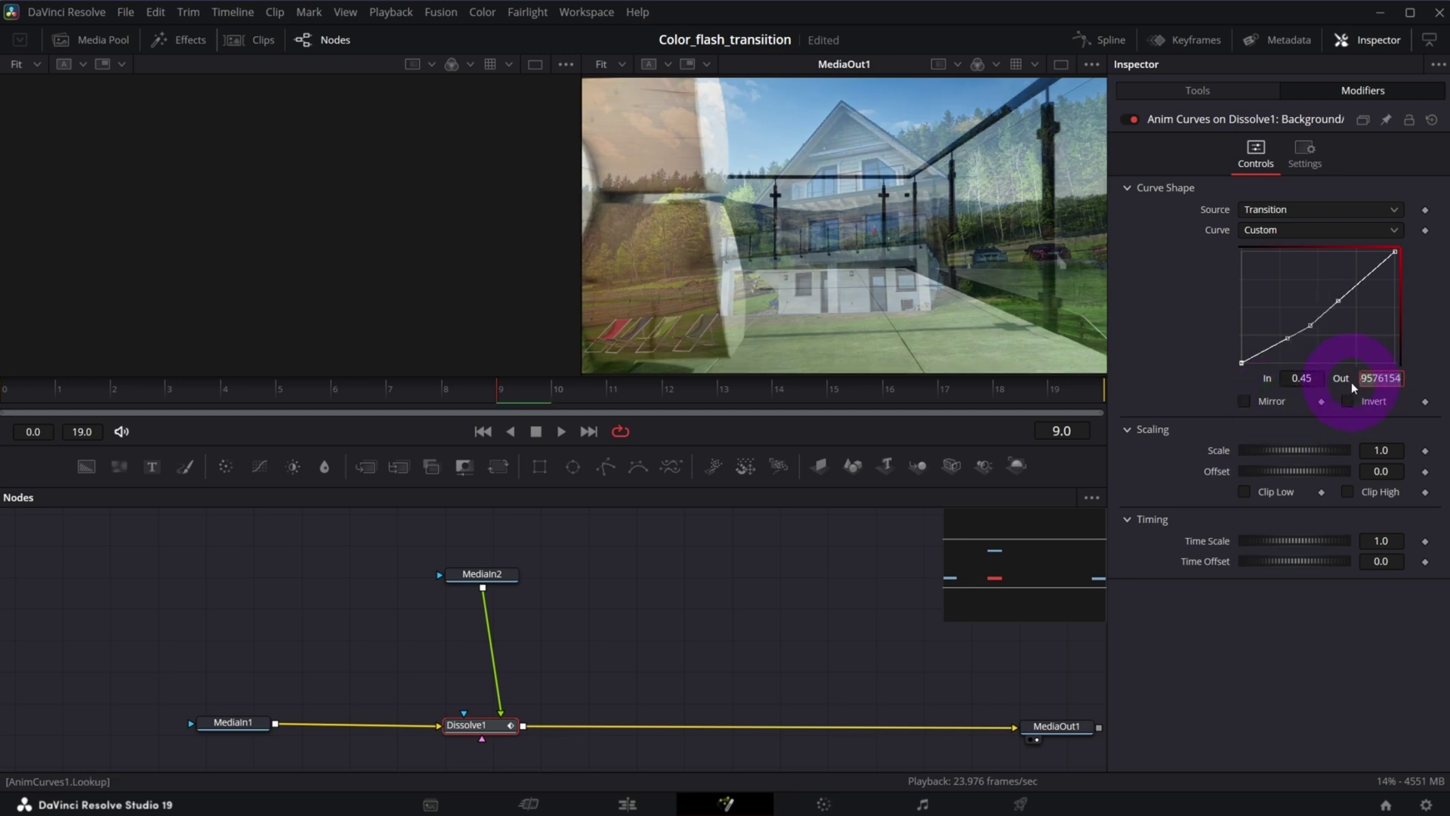
{"action": "type", "text": "0"}
{"action": "key", "text": "Tab"}
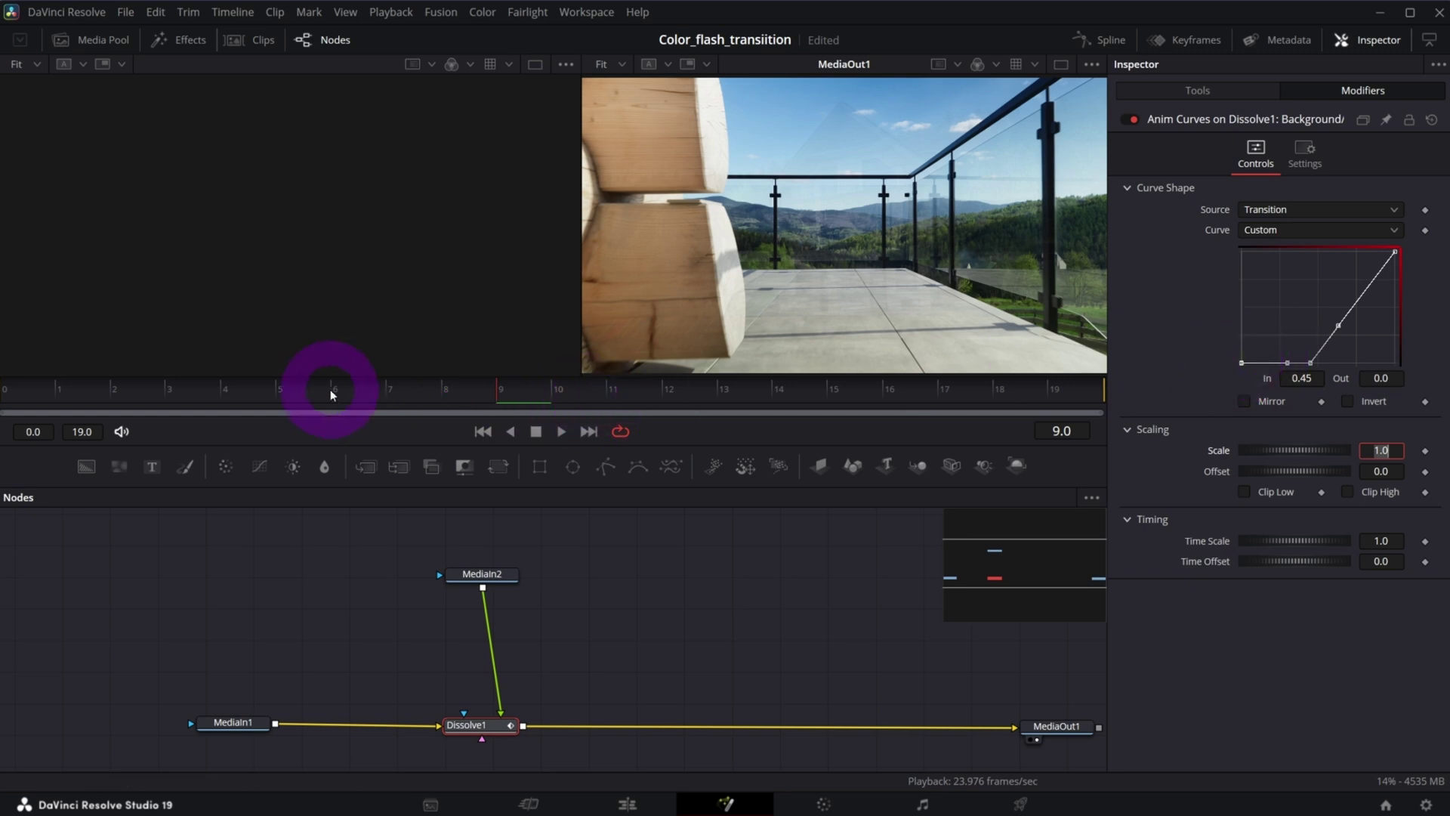
{"action": "left_click_drag", "start_coordinate": [331, 394], "coordinate": [518, 395]}
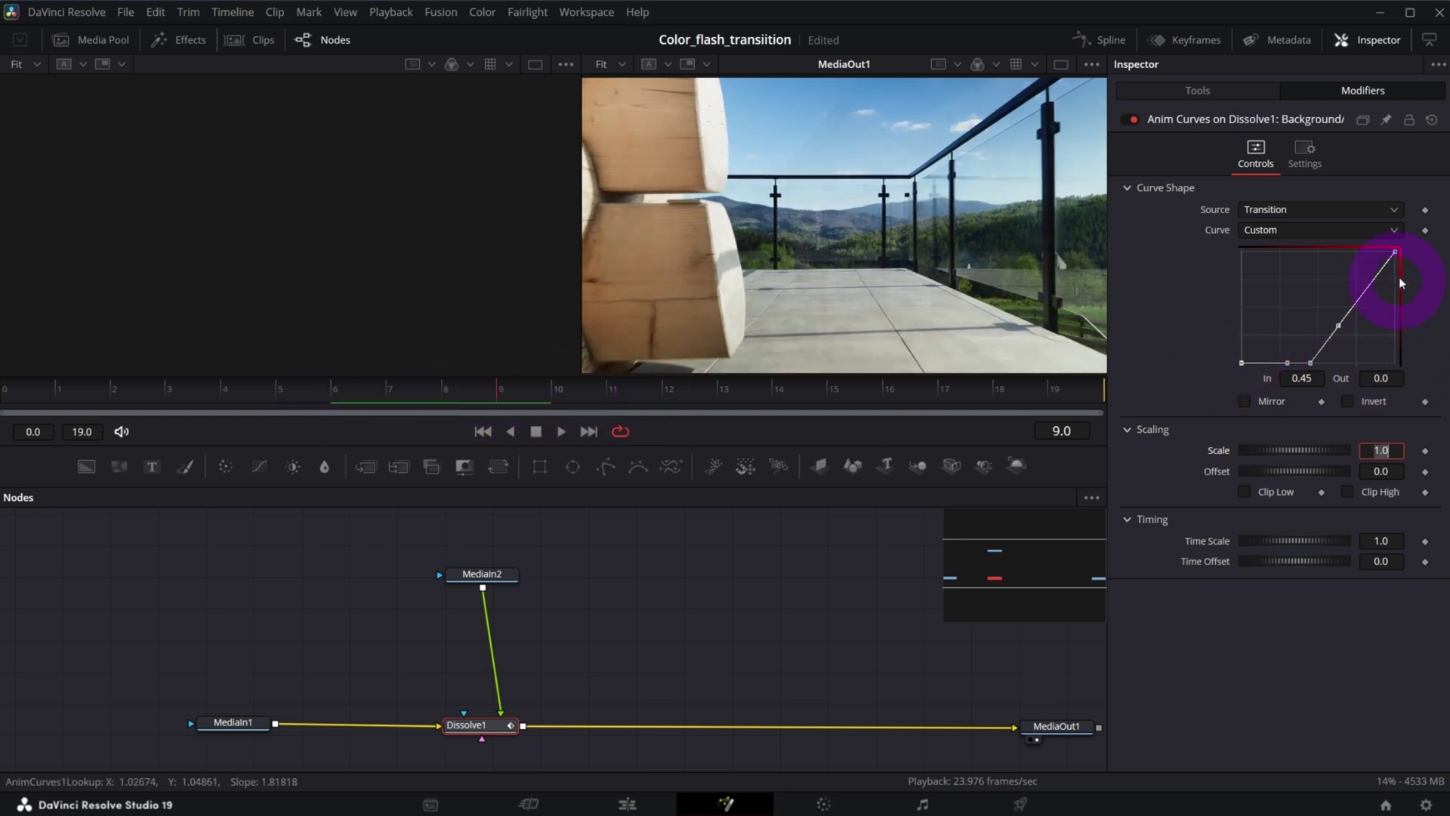
Play the transition from the first frame, stop at frame 10, and save the project.
{"action": "left_click_drag", "start_coordinate": [47, 398], "coordinate": [307, 392]}
{"action": "key", "text": "Home"}
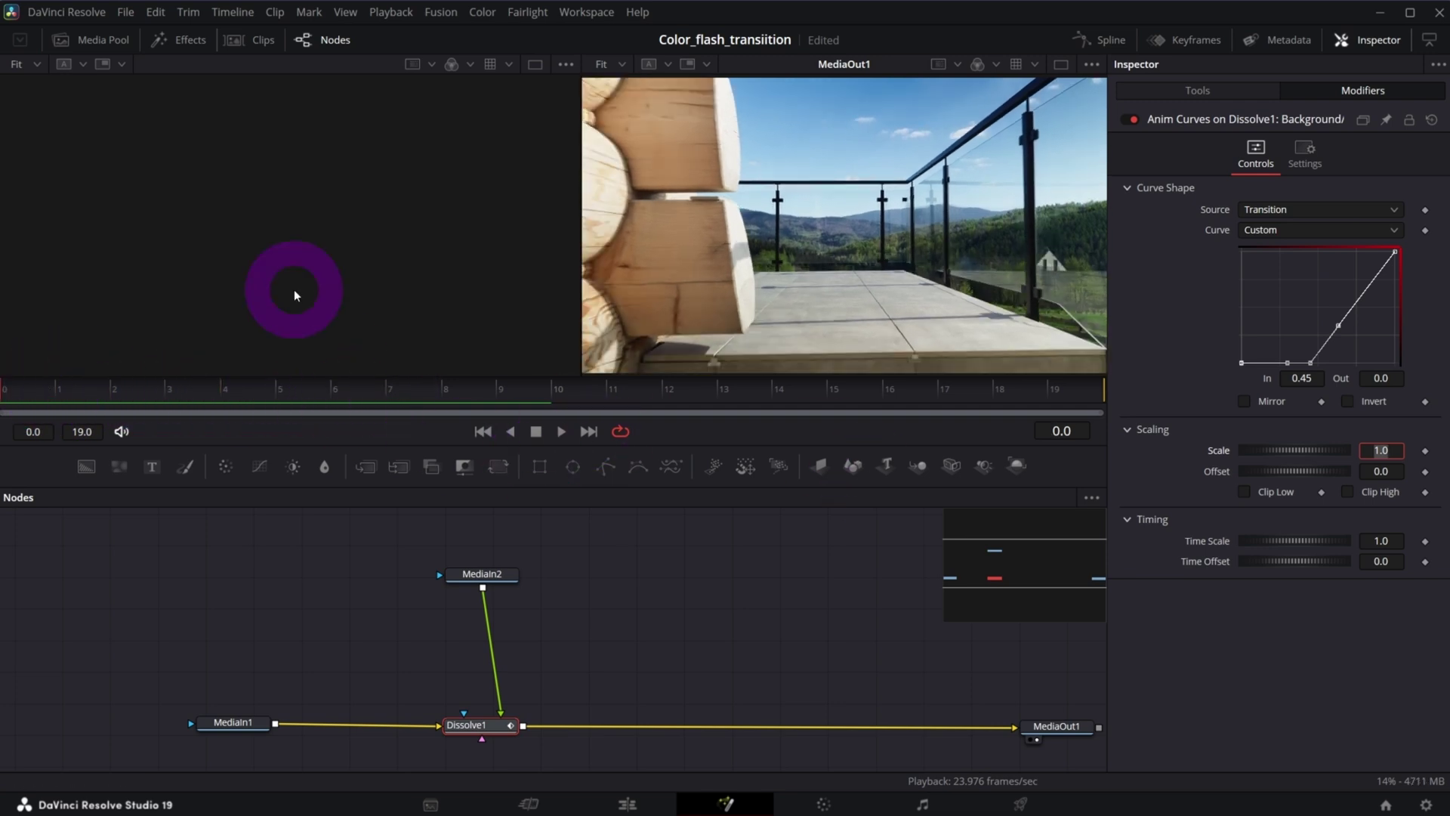
{"action": "left_click", "coordinate": [562, 433]}
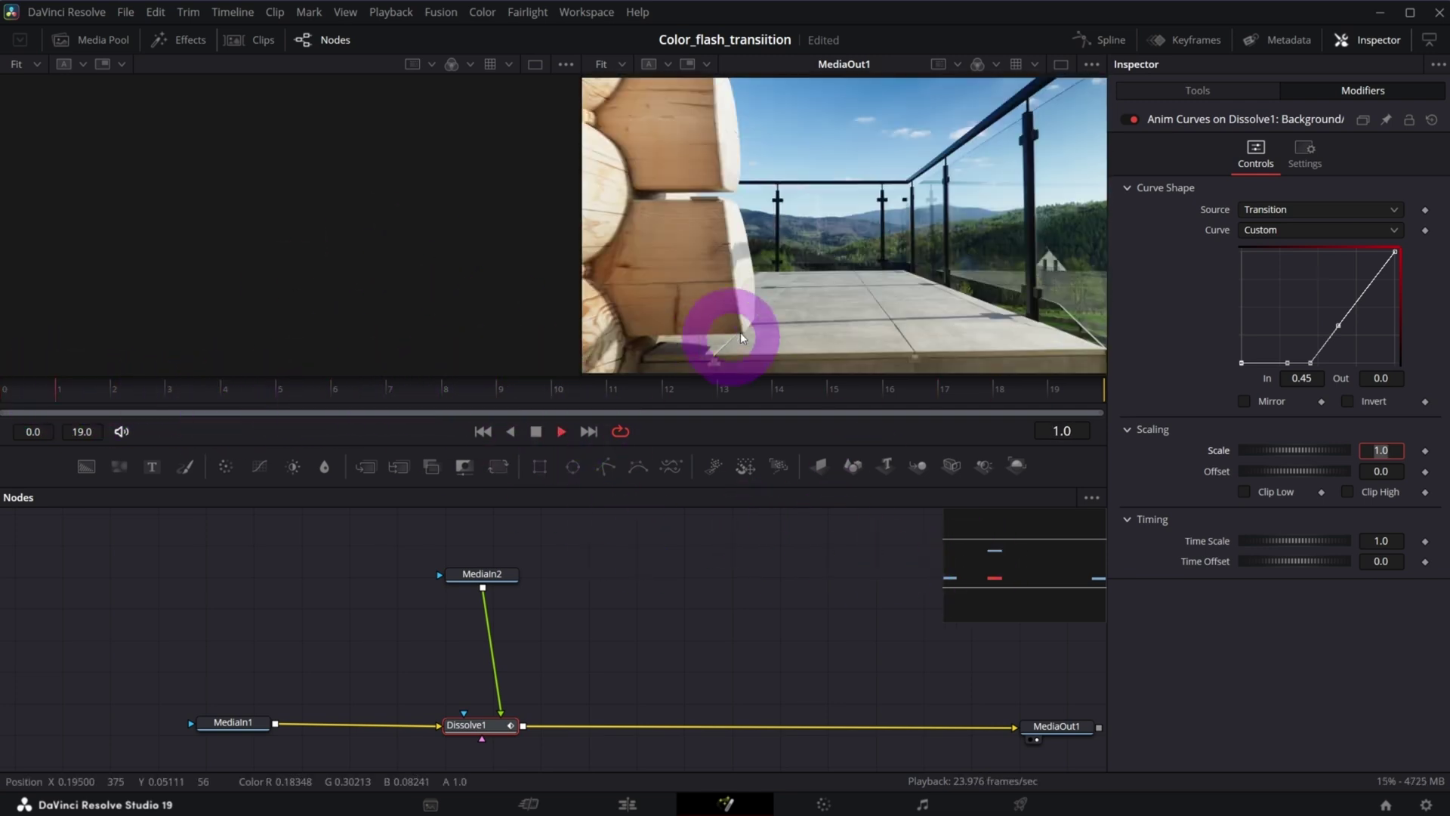
{"action": "left_click", "coordinate": [536, 431]}
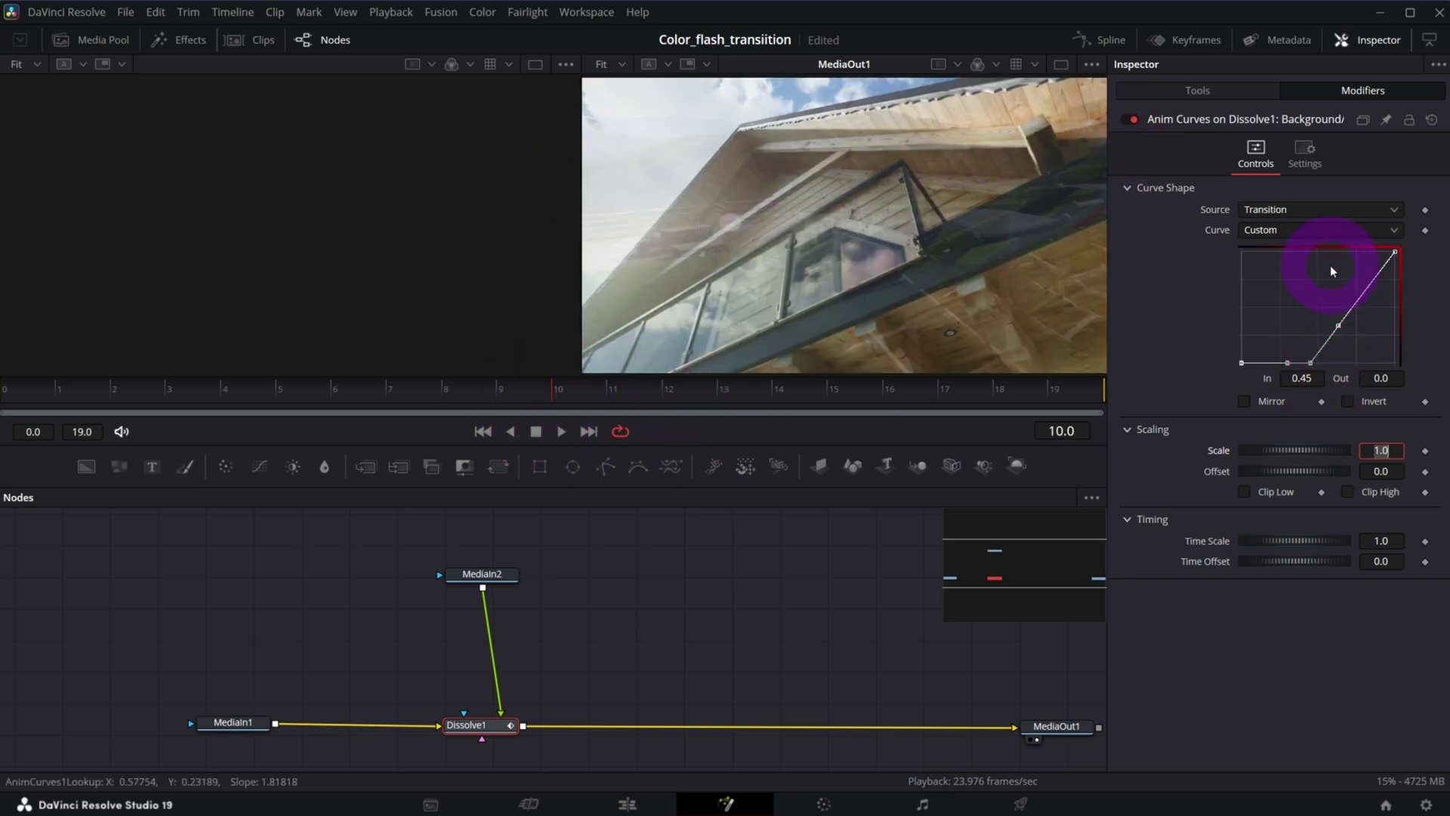
{"action": "key", "text": "ctrl+s"}
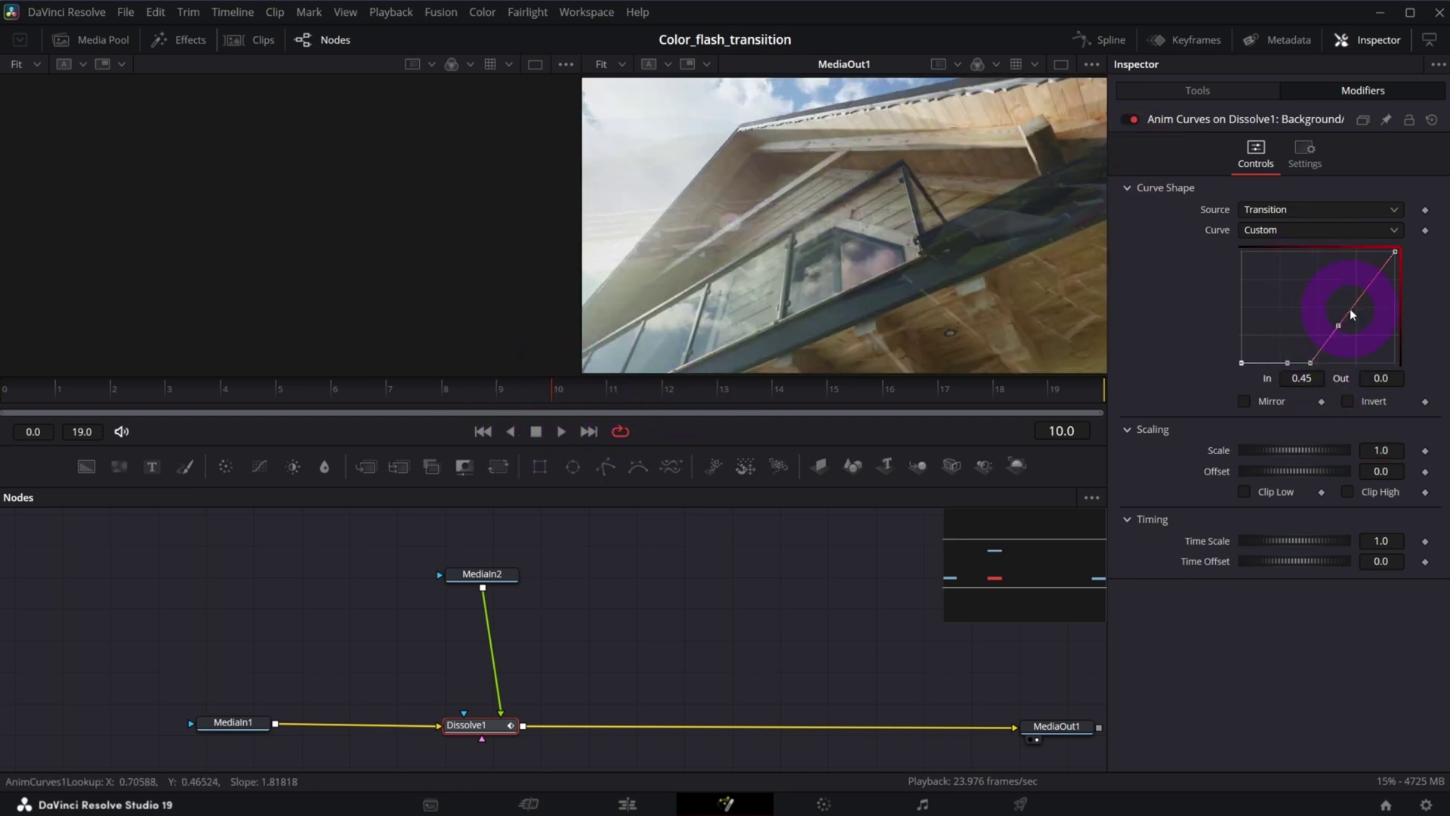
Add a curve point at In 0.55, Out 1 for a steep ramp, then replay the preview.
{"action": "left_click", "coordinate": [1350, 310]}
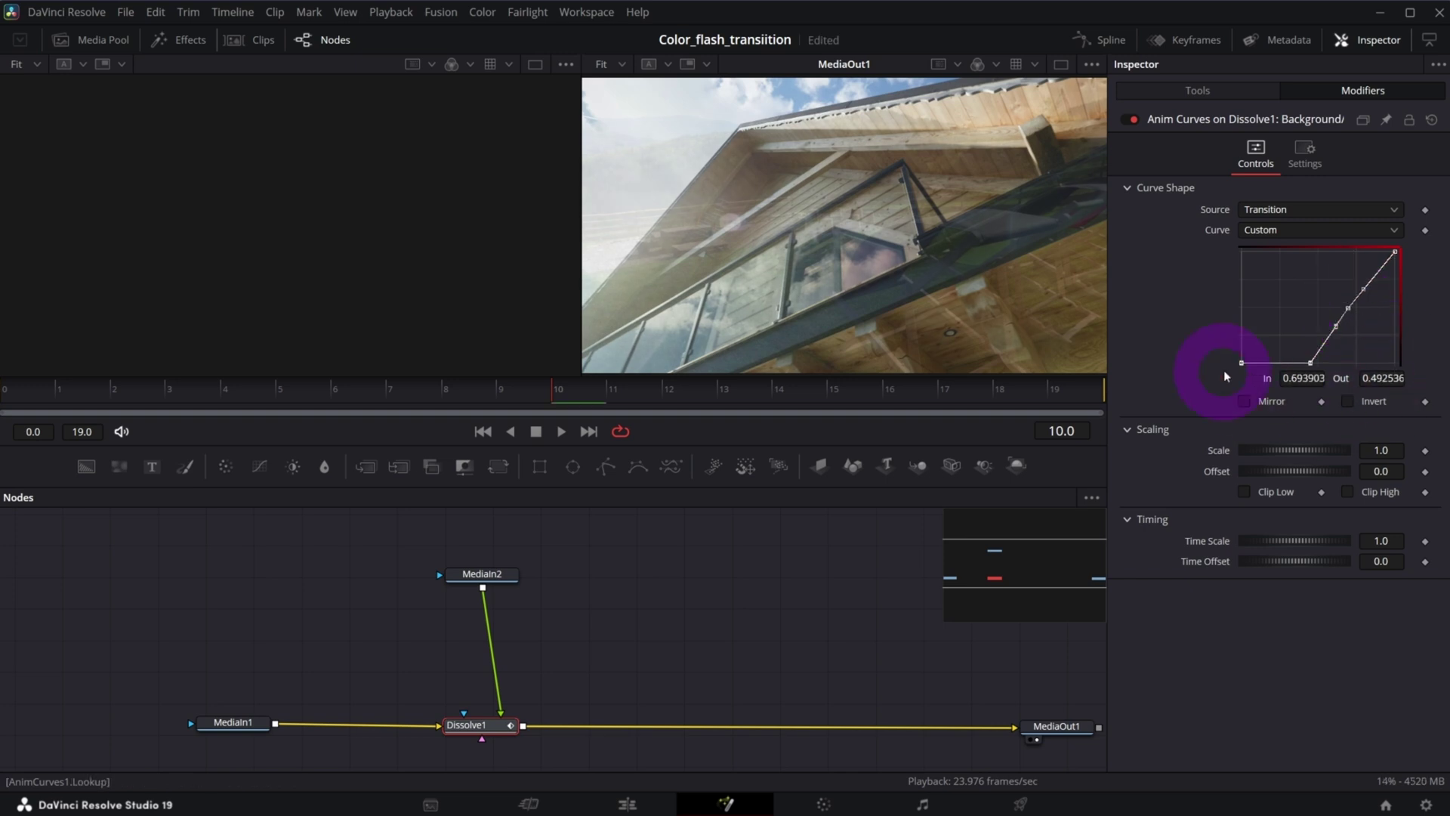
{"action": "left_click", "coordinate": [1292, 376]}
{"action": "type", "text": "0.55"}
{"action": "left_click", "coordinate": [1366, 375]}
{"action": "type", "text": "1"}
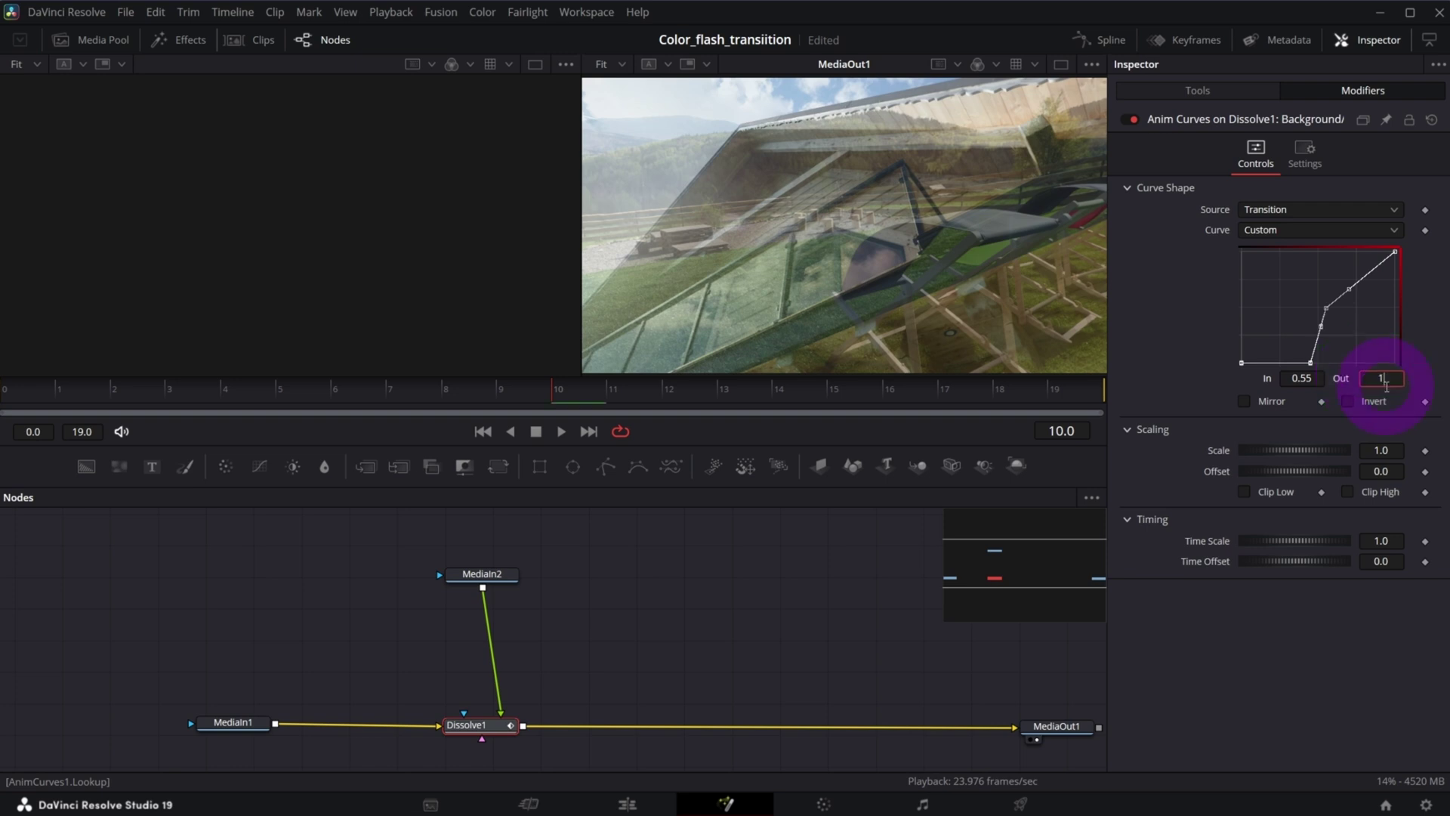
{"action": "key", "text": "Tab"}
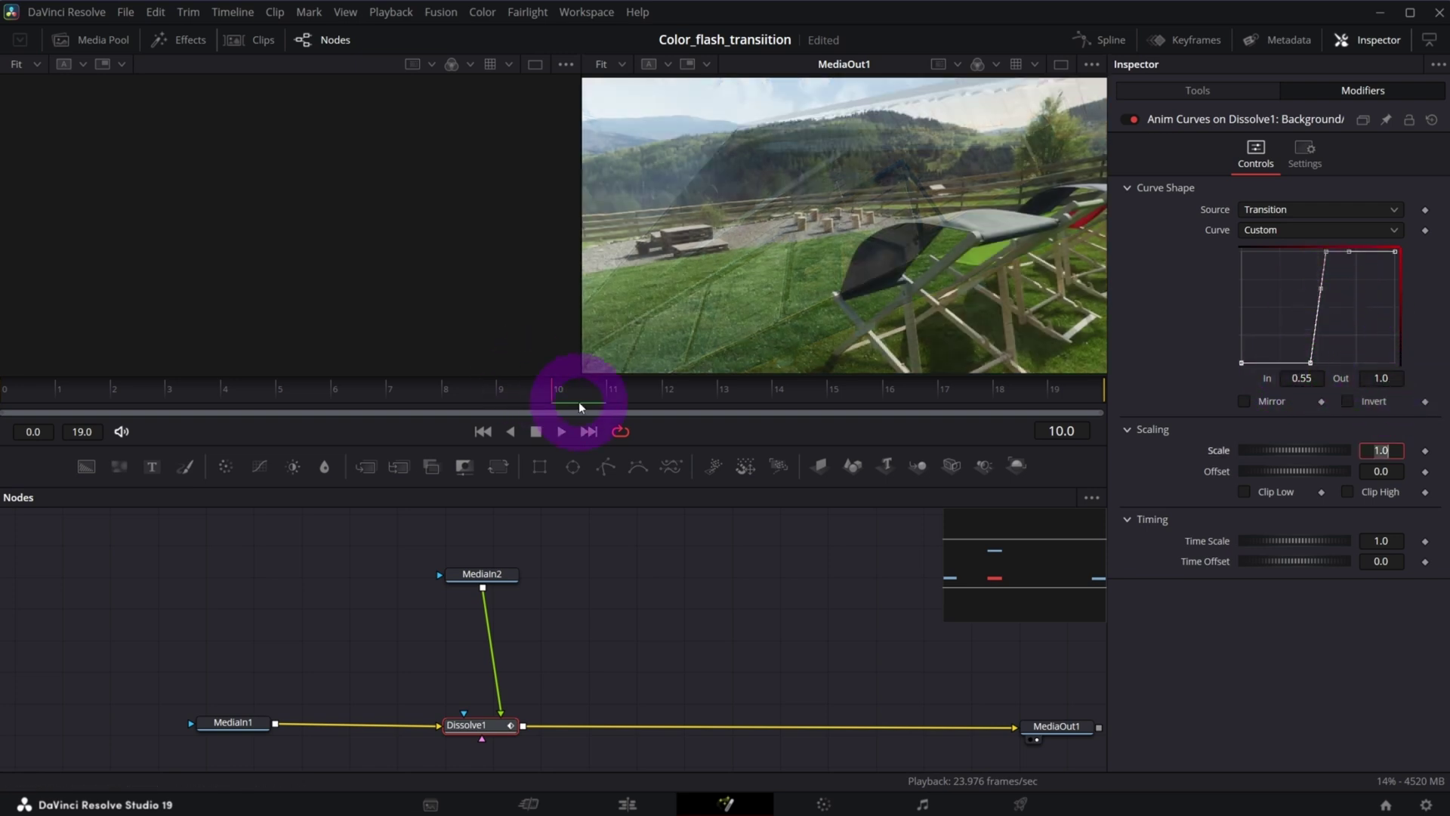
{"action": "left_click", "coordinate": [357, 392]}
{"action": "key", "text": "space"}
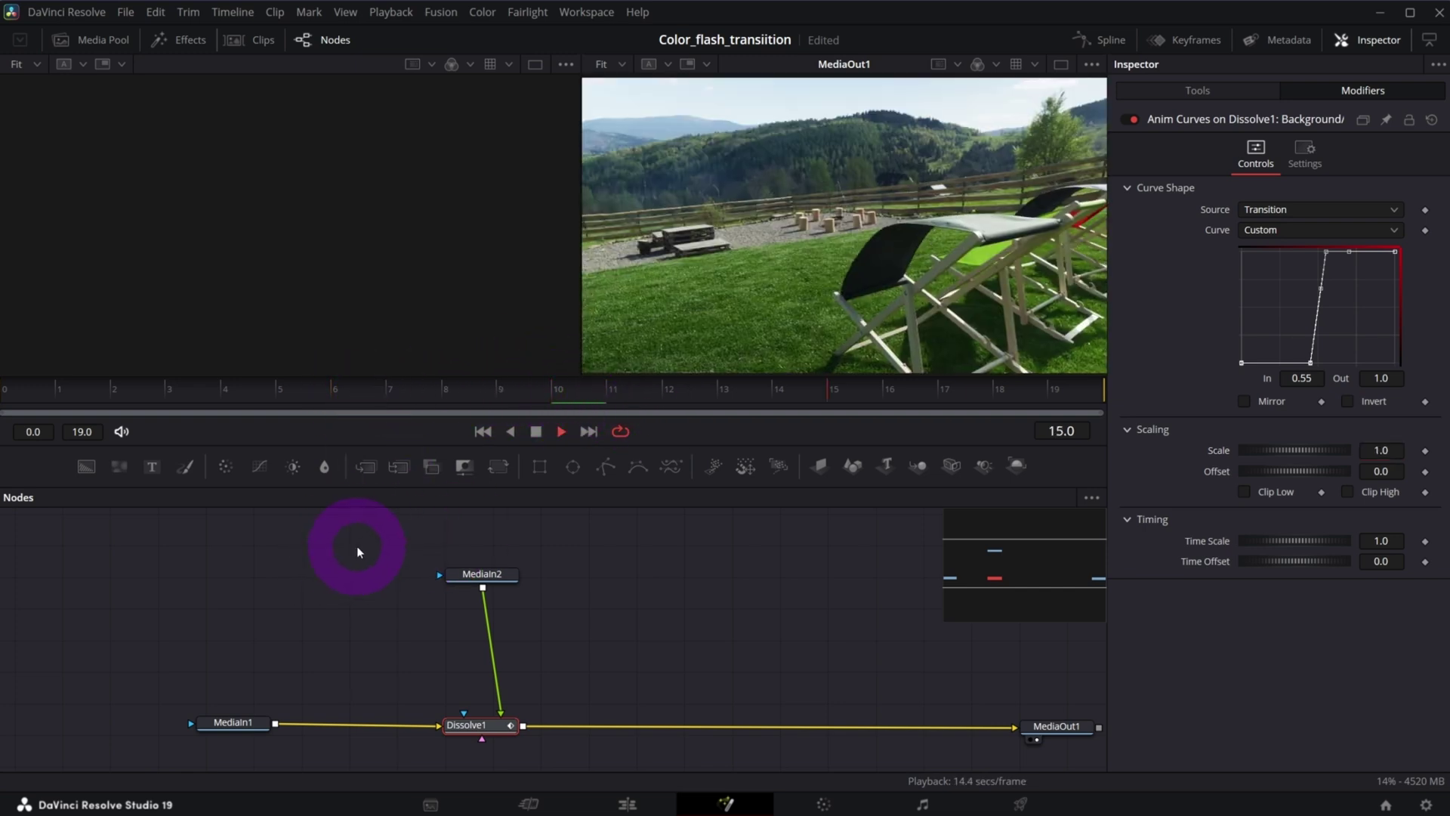
On the Edit page, drag the later Box Wipe transition out to 40 frames and play it through.
{"action": "left_click", "coordinate": [628, 803]}
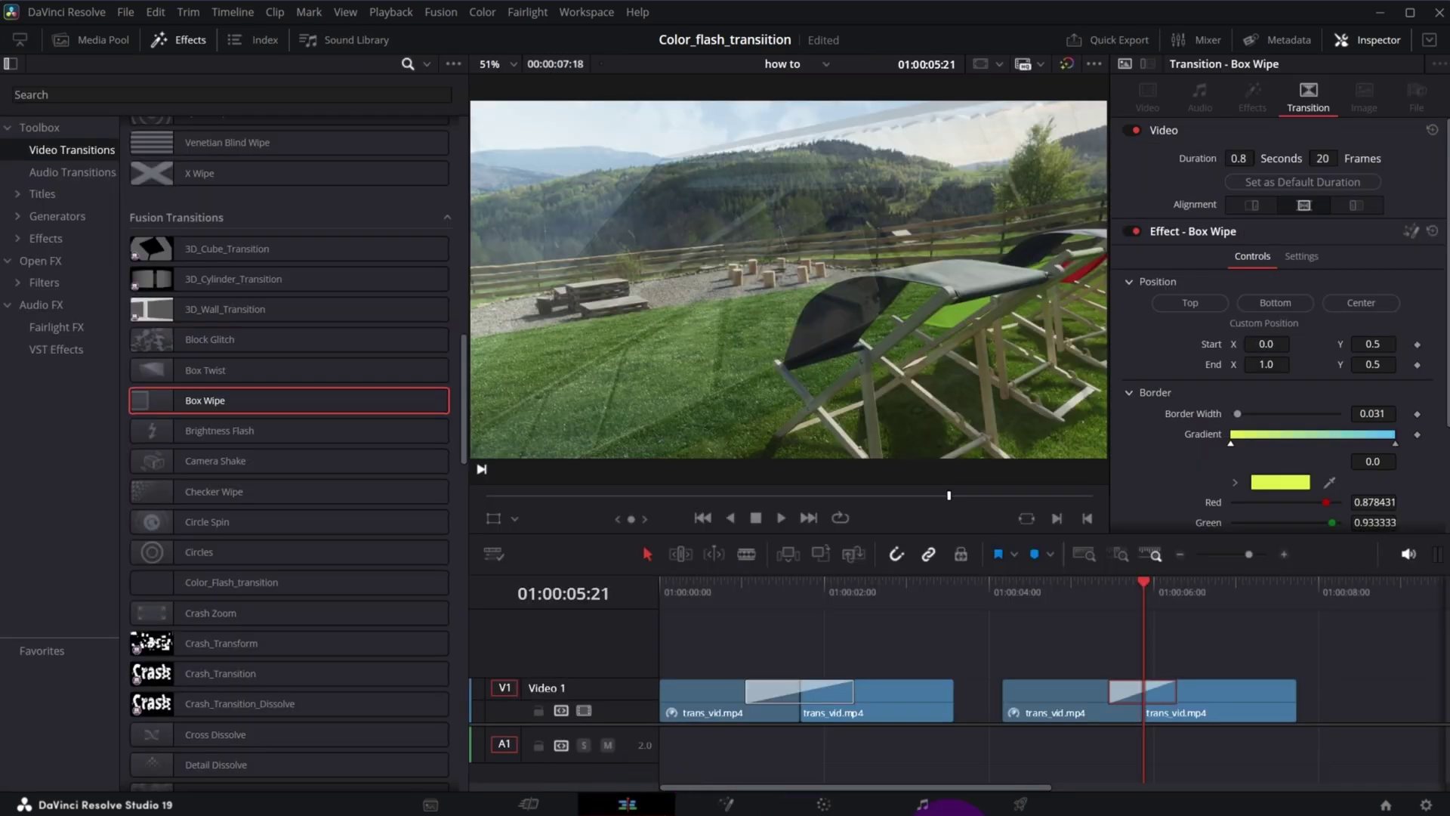
{"action": "left_click", "coordinate": [1178, 690]}
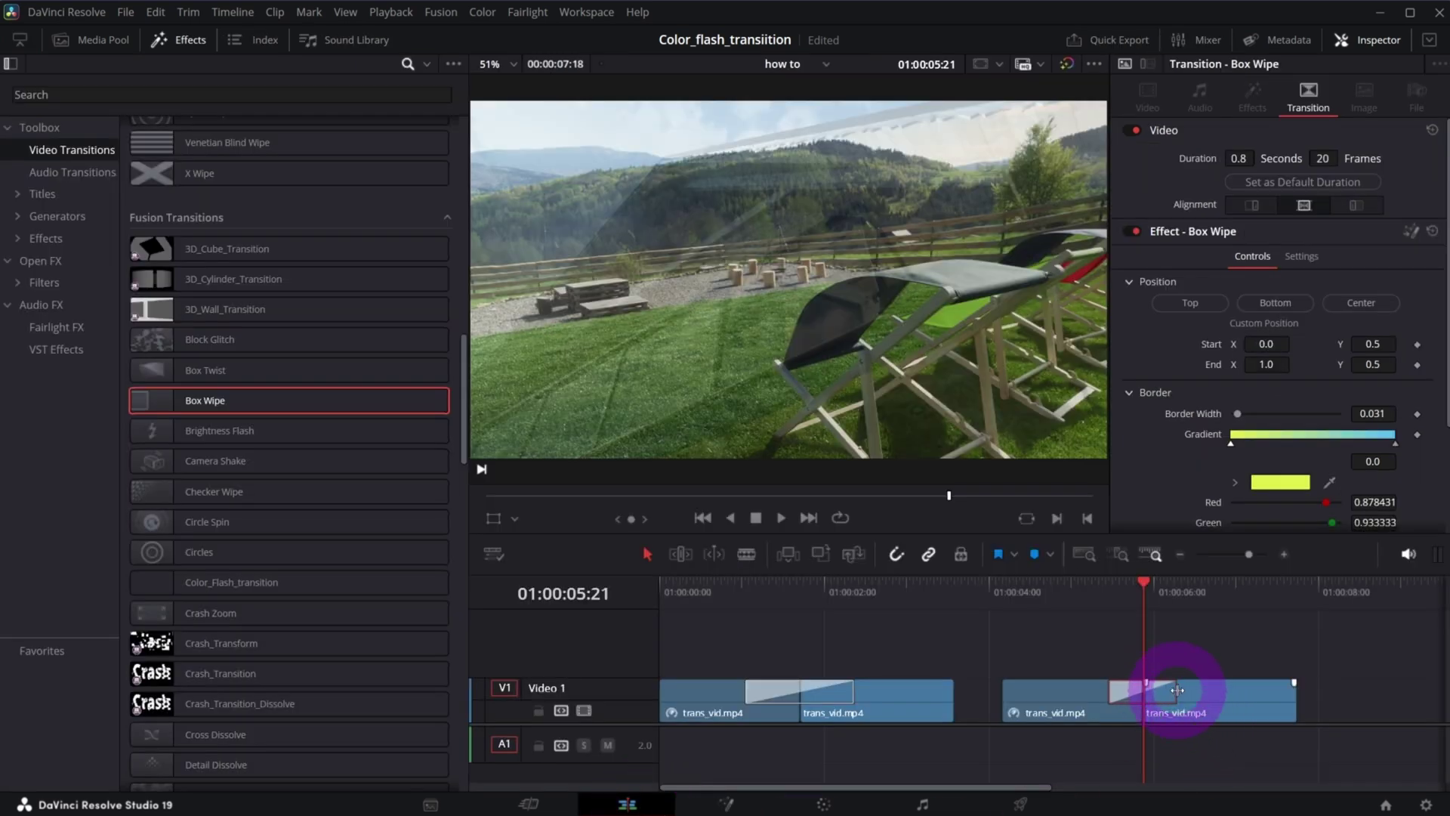
{"action": "left_click_drag", "start_coordinate": [1178, 690], "coordinate": [1212, 692]}
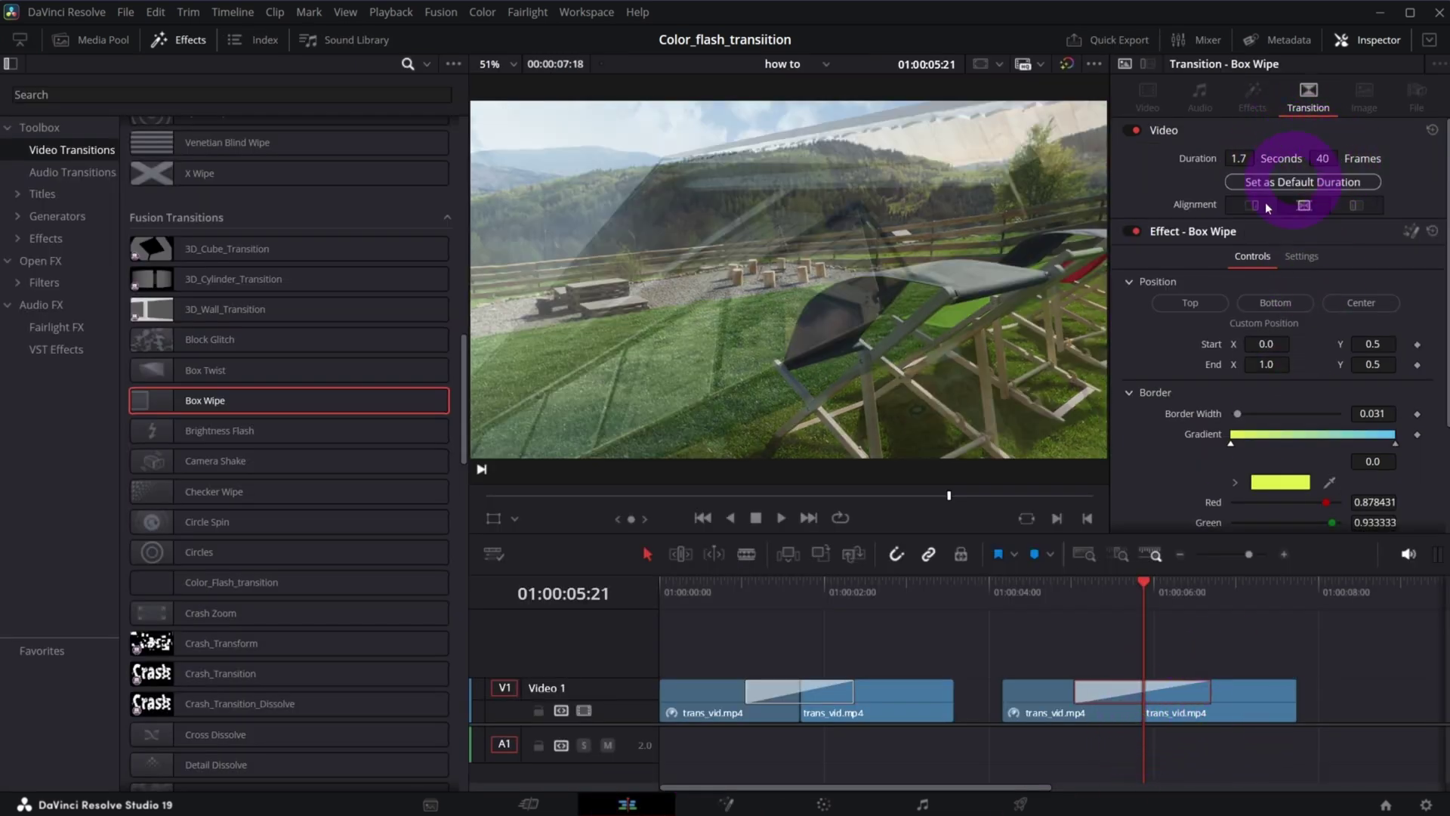
{"action": "left_click", "coordinate": [1178, 594]}
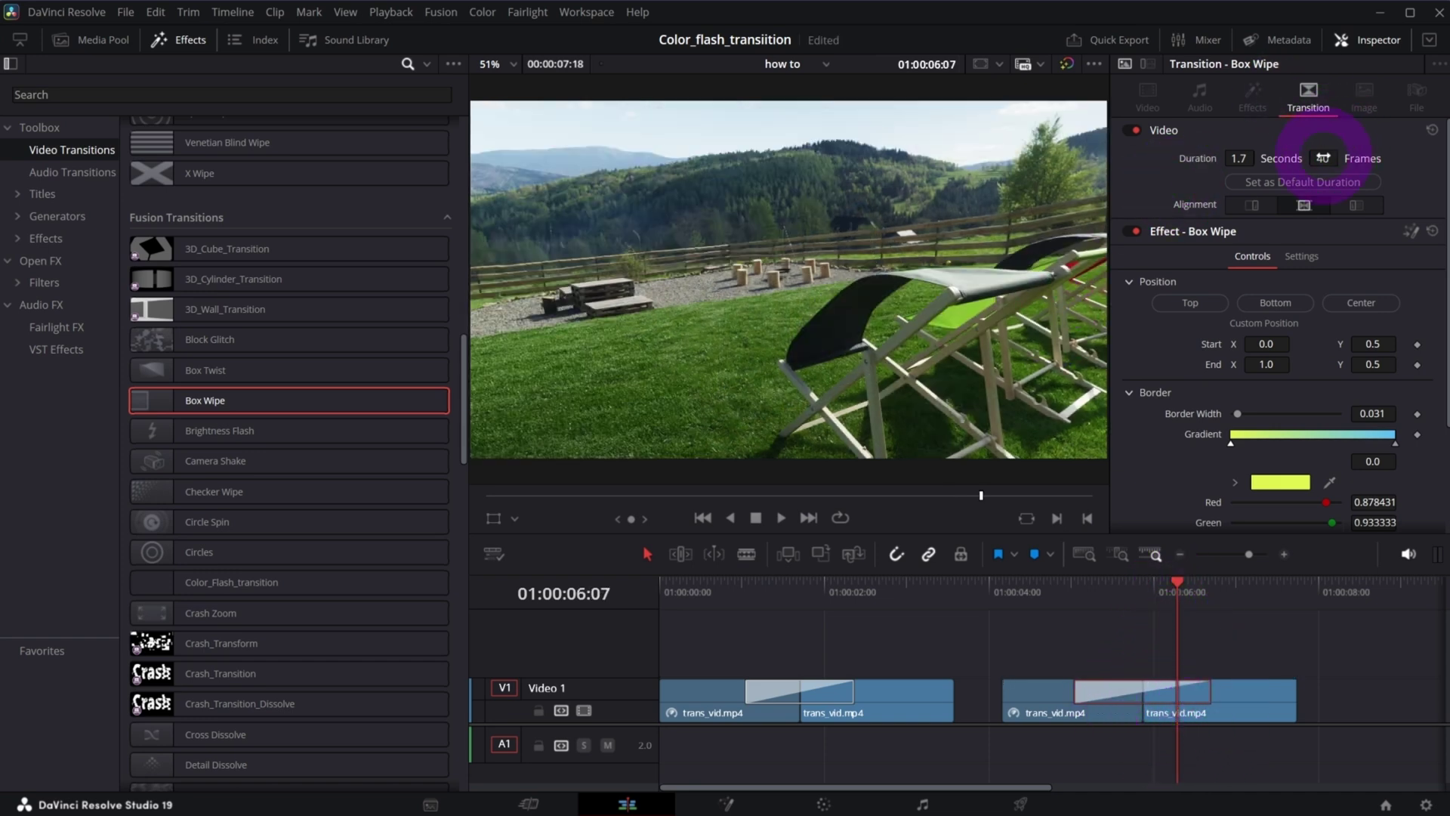
{"action": "left_click", "coordinate": [1068, 595]}
{"action": "key", "text": "space"}
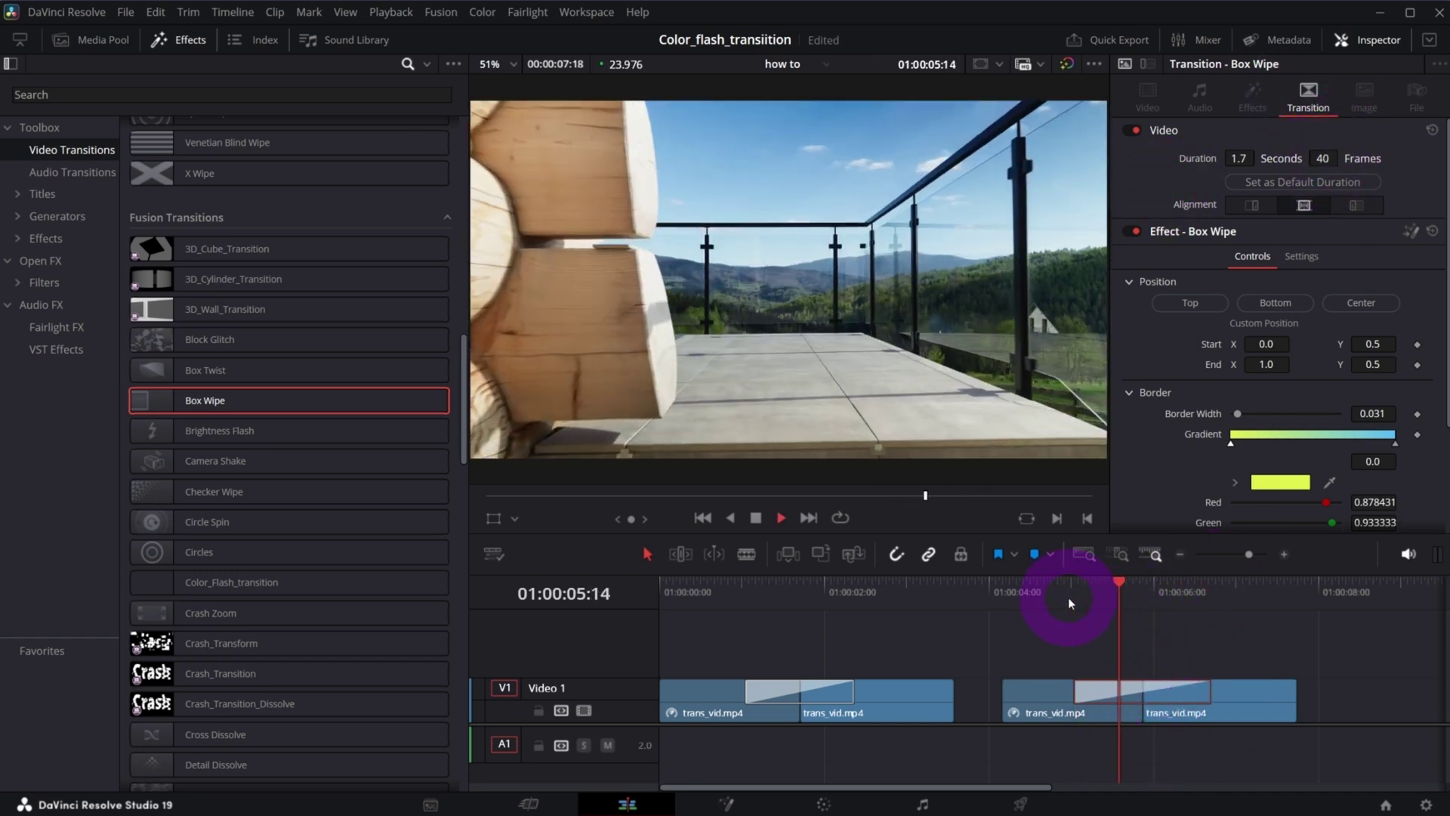
{"action": "key", "text": "space"}
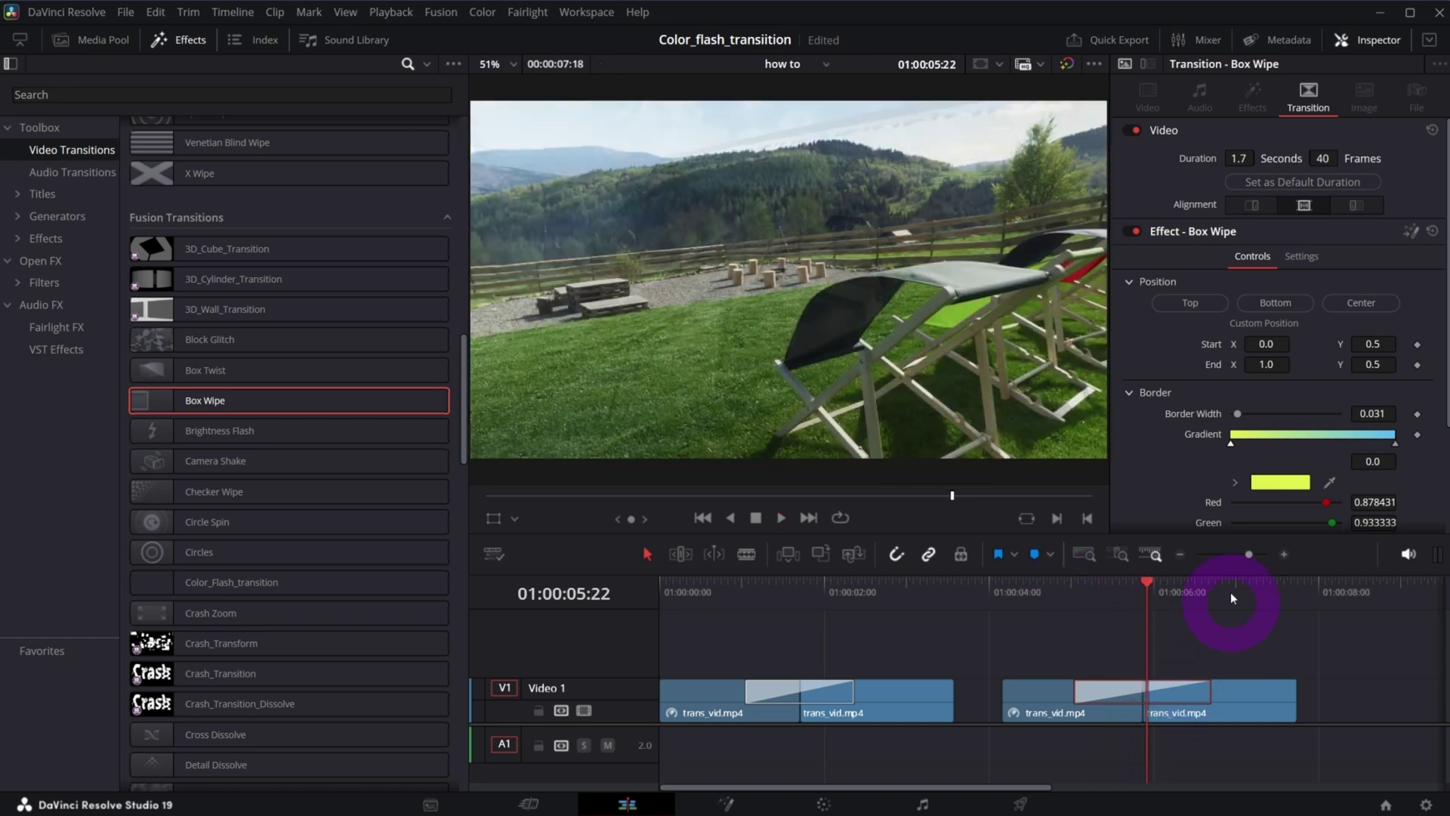
{"action": "left_click", "coordinate": [1189, 588]}
{"action": "right_click", "coordinate": [1183, 695]}
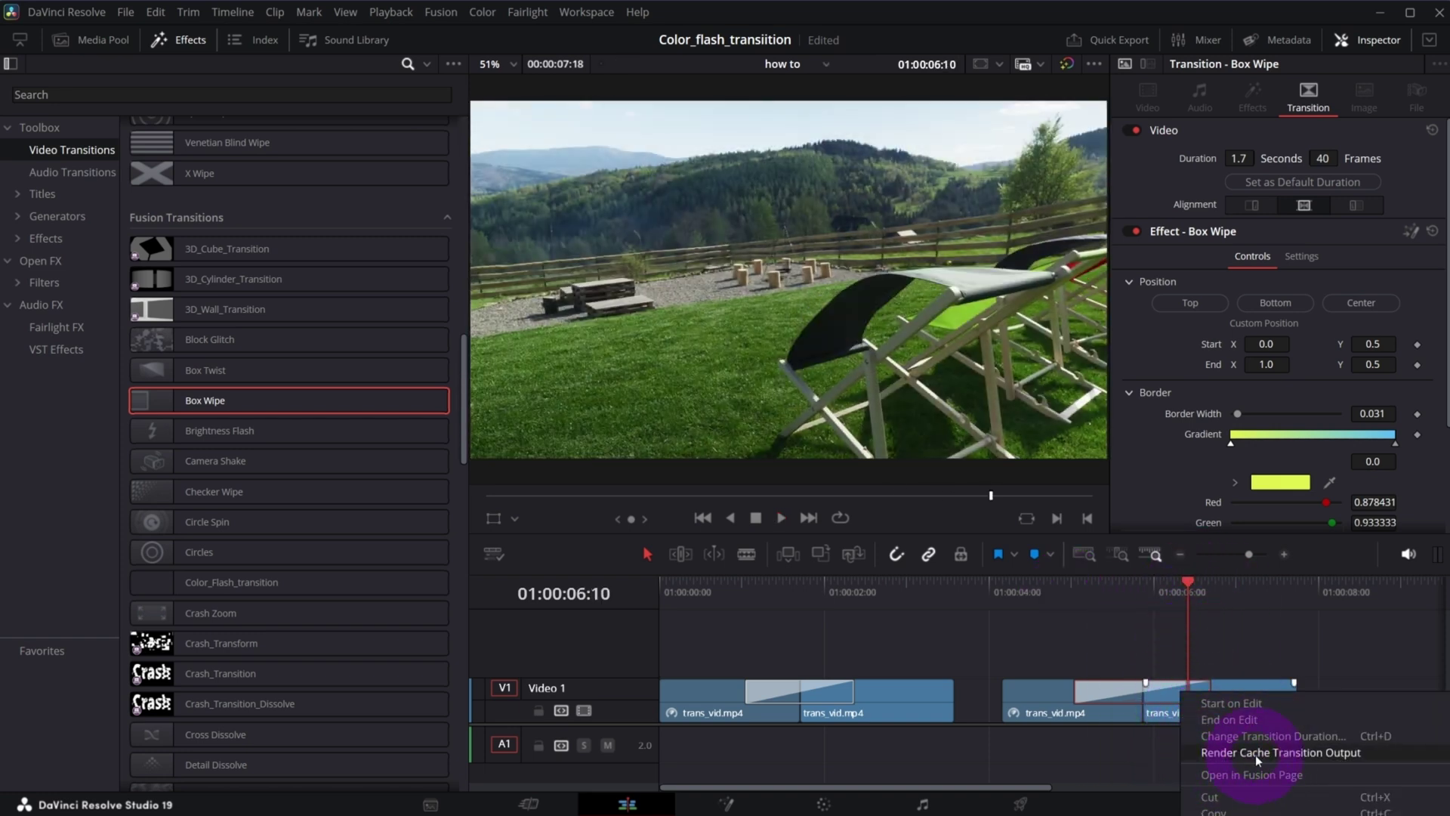
Open the transition in Fusion, drag the curve's bottom and top points into an eased ramp, and review frames 15–21.
{"action": "left_click", "coordinate": [1253, 776]}
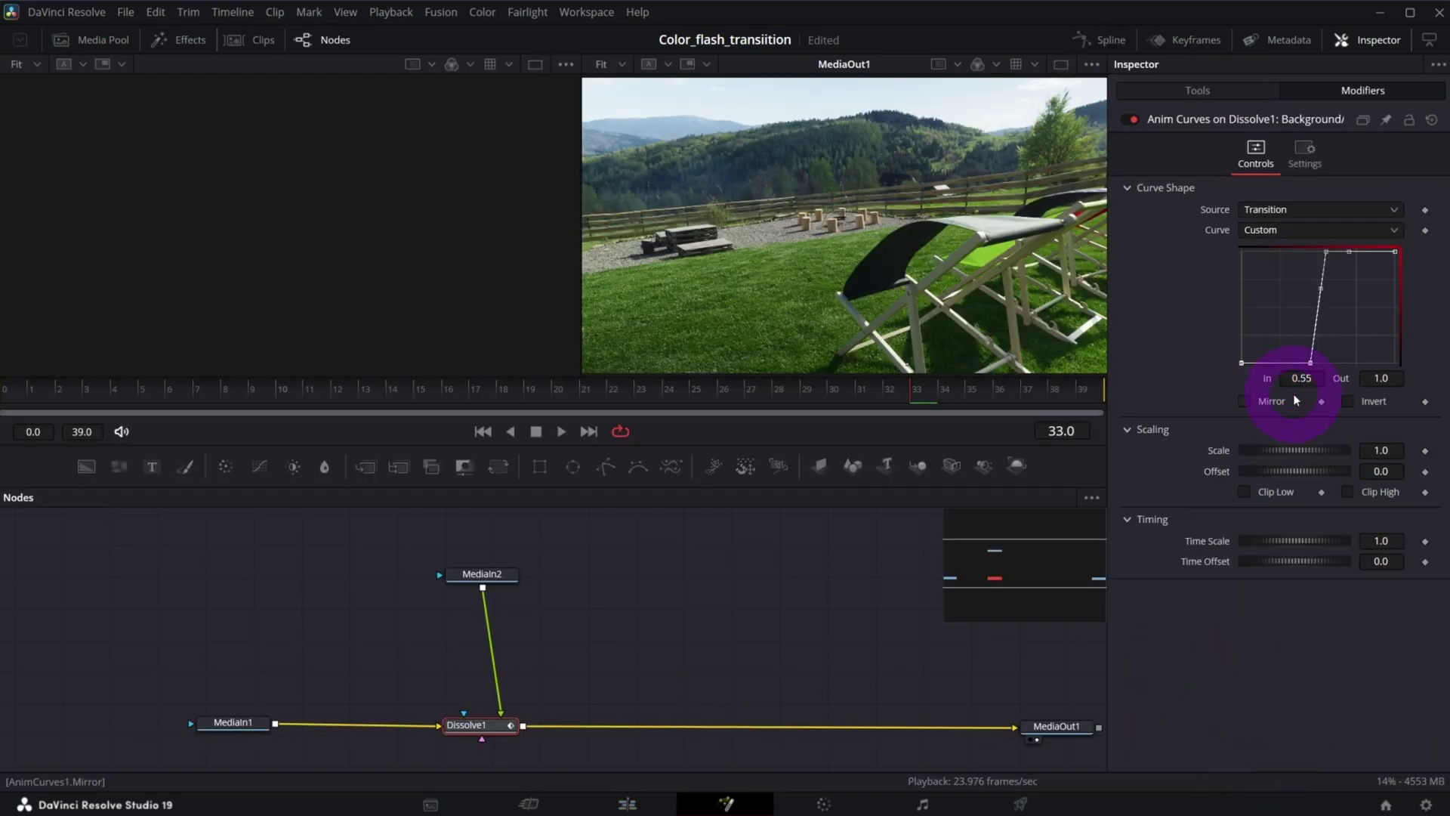
{"action": "left_click", "coordinate": [1311, 364]}
{"action": "left_click_drag", "start_coordinate": [1317, 324], "coordinate": [1325, 253]}
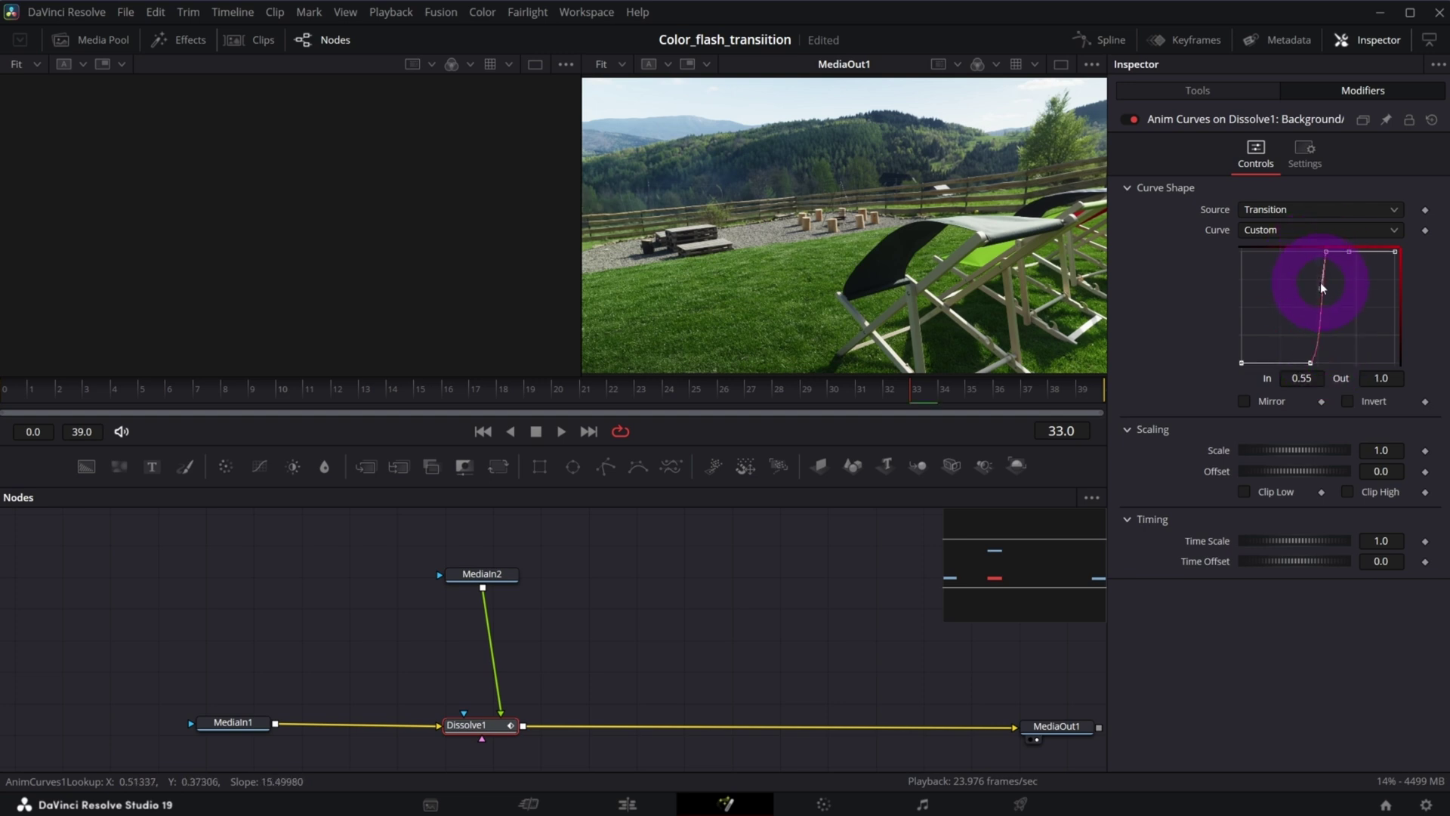
{"action": "left_click", "coordinate": [1320, 279]}
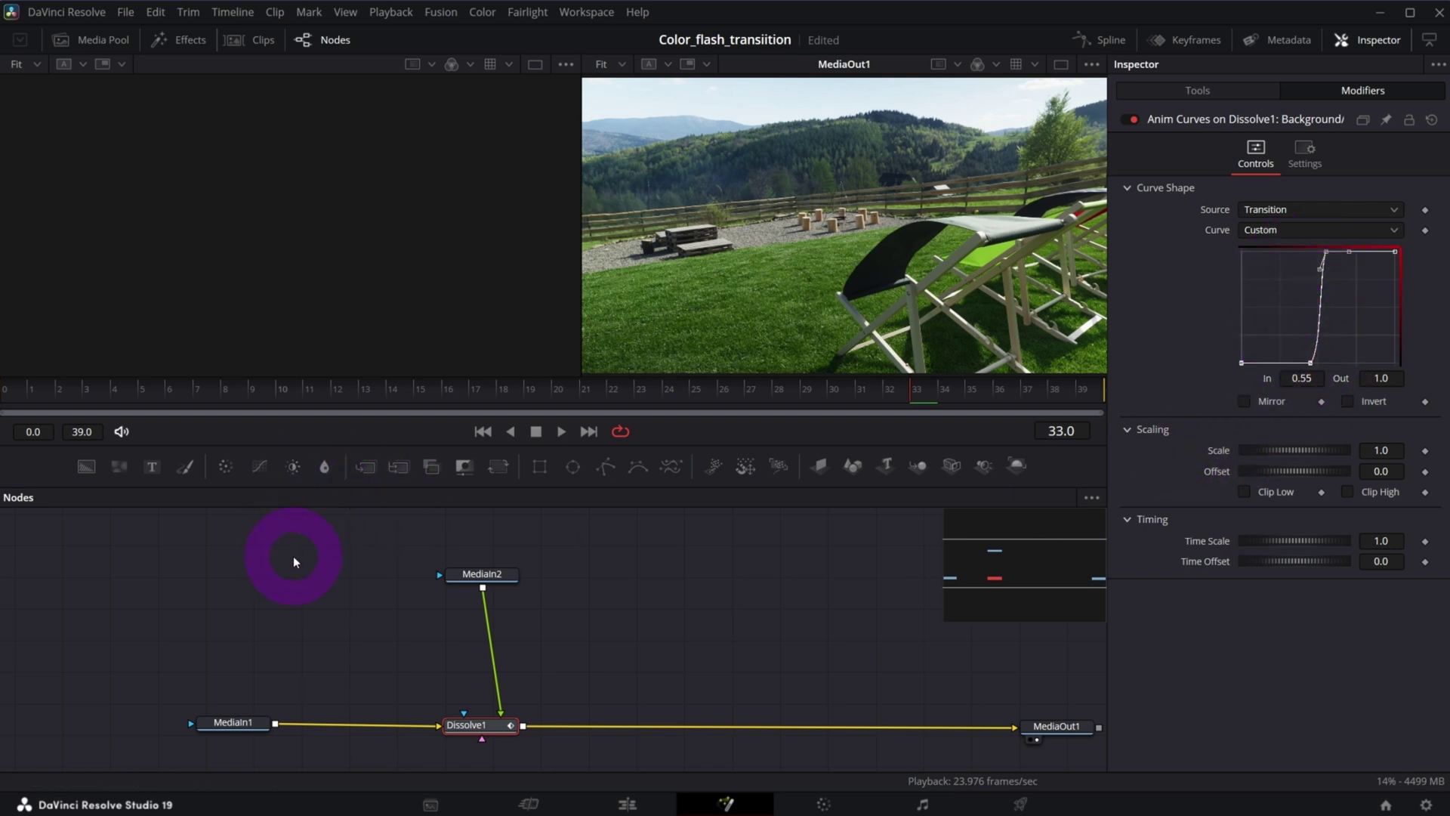
{"action": "key", "text": "space"}
{"action": "left_click_drag", "start_coordinate": [453, 416], "coordinate": [580, 389]}
{"action": "left_click_drag", "start_coordinate": [1027, 578], "coordinate": [1031, 562]}
{"action": "left_click", "coordinate": [651, 645]}
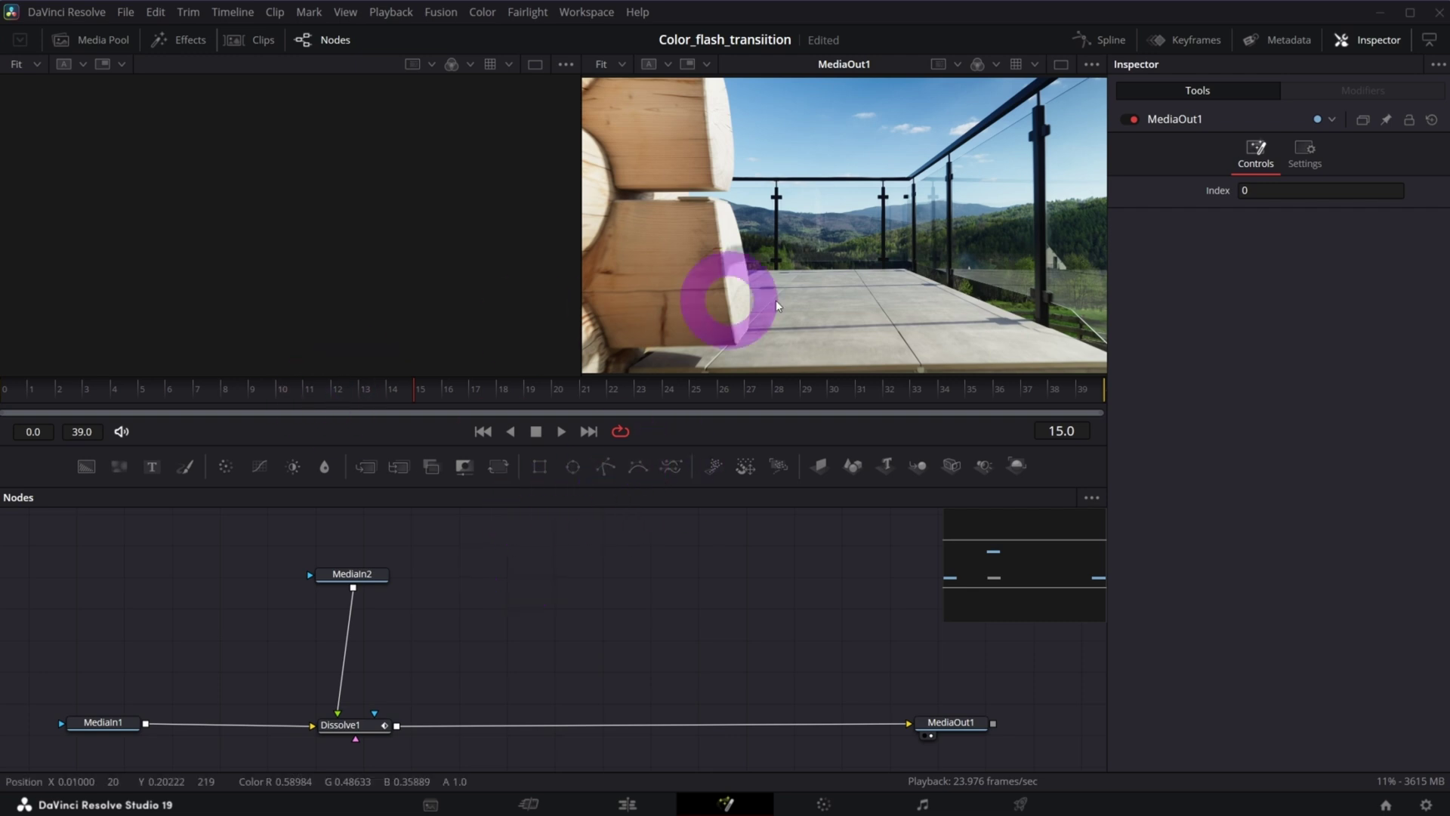
Place a FastNoise1 node above the Dissolve chain with Contrast 2.14, Scale 0.59, Seethe Rate 0.299, and play it.
{"action": "left_click_drag", "start_coordinate": [96, 396], "coordinate": [894, 405]}
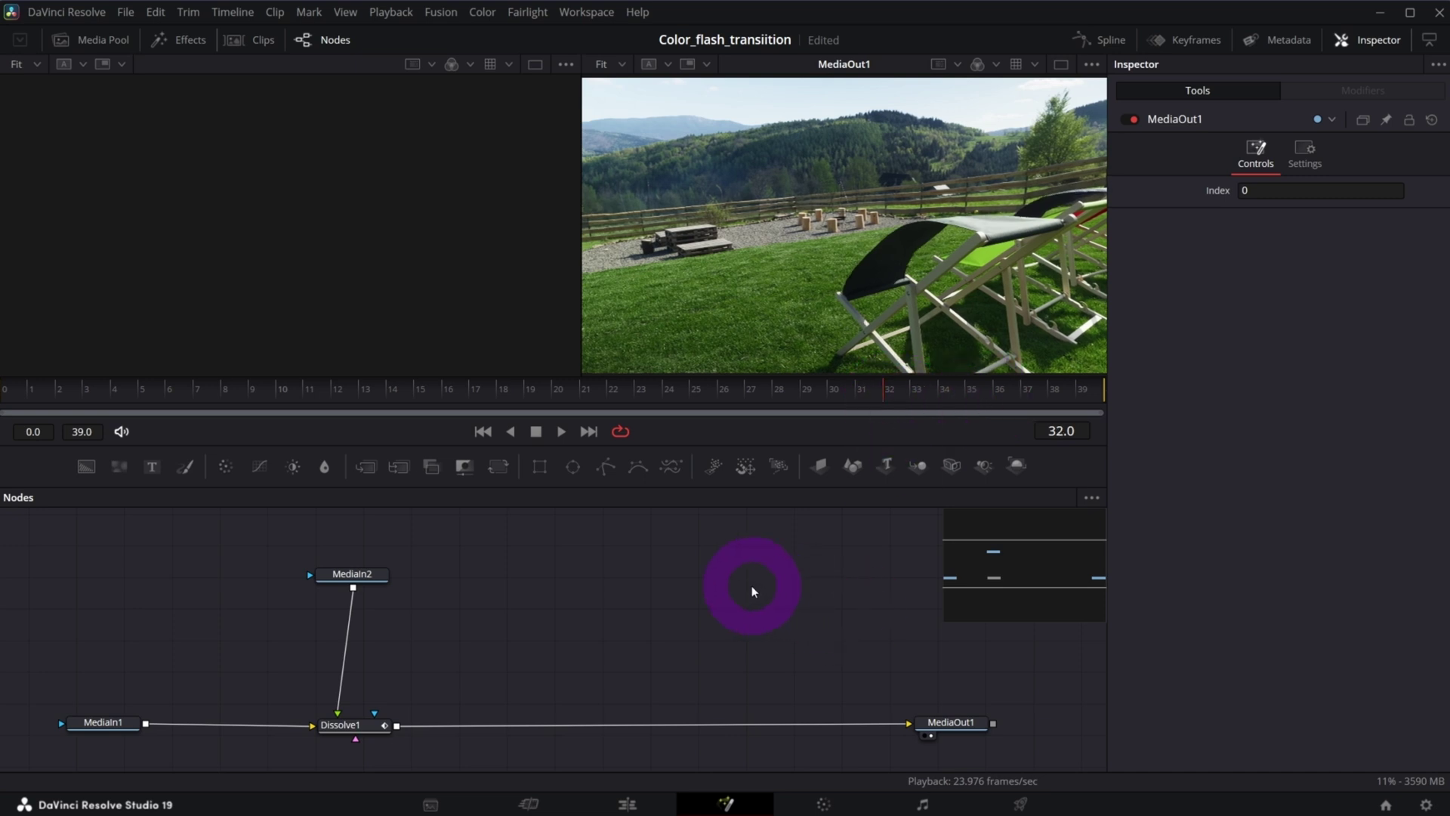
{"action": "left_click", "coordinate": [122, 468]}
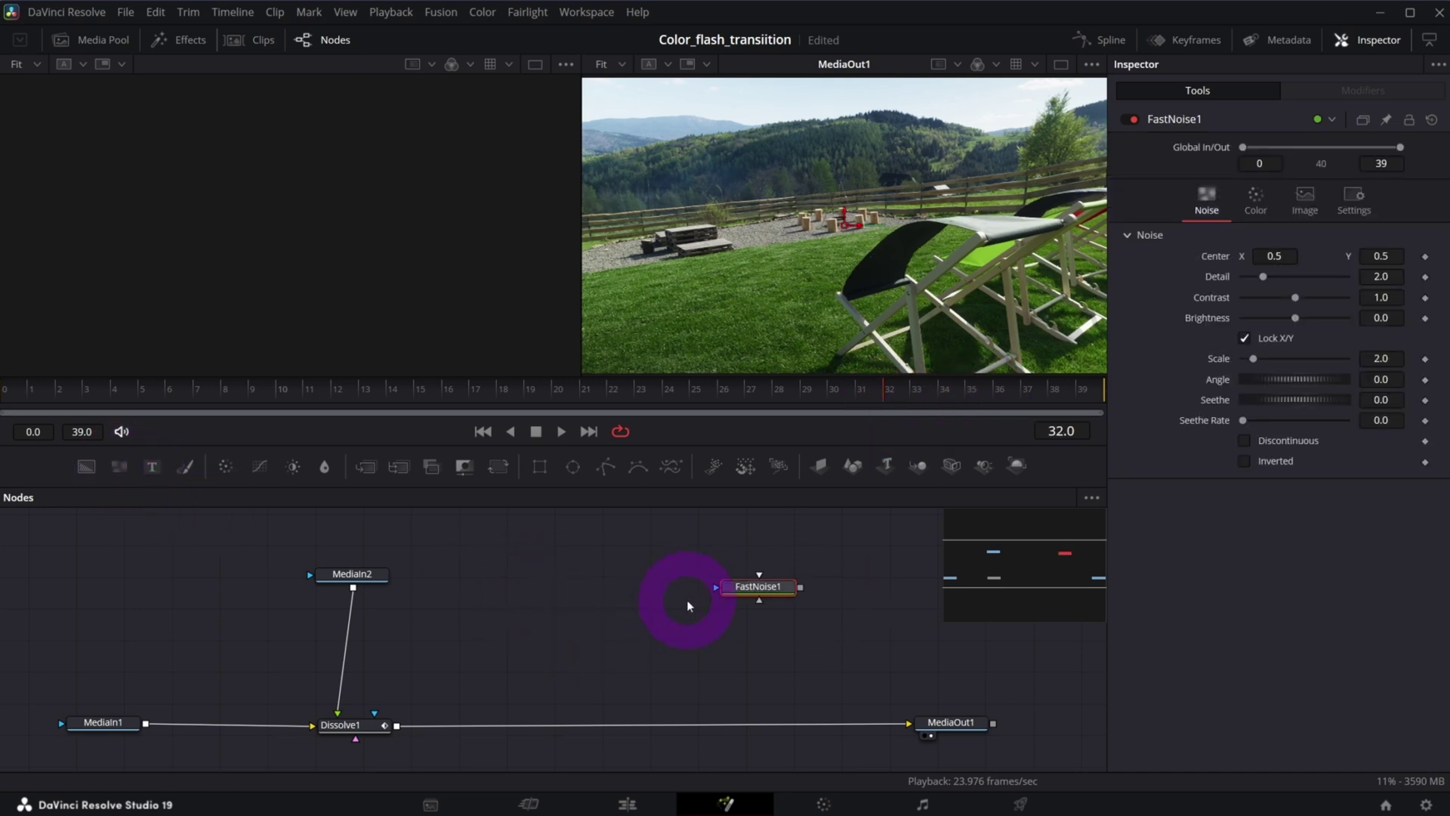
{"action": "left_click_drag", "start_coordinate": [757, 586], "coordinate": [648, 583]}
{"action": "key", "text": "1"}
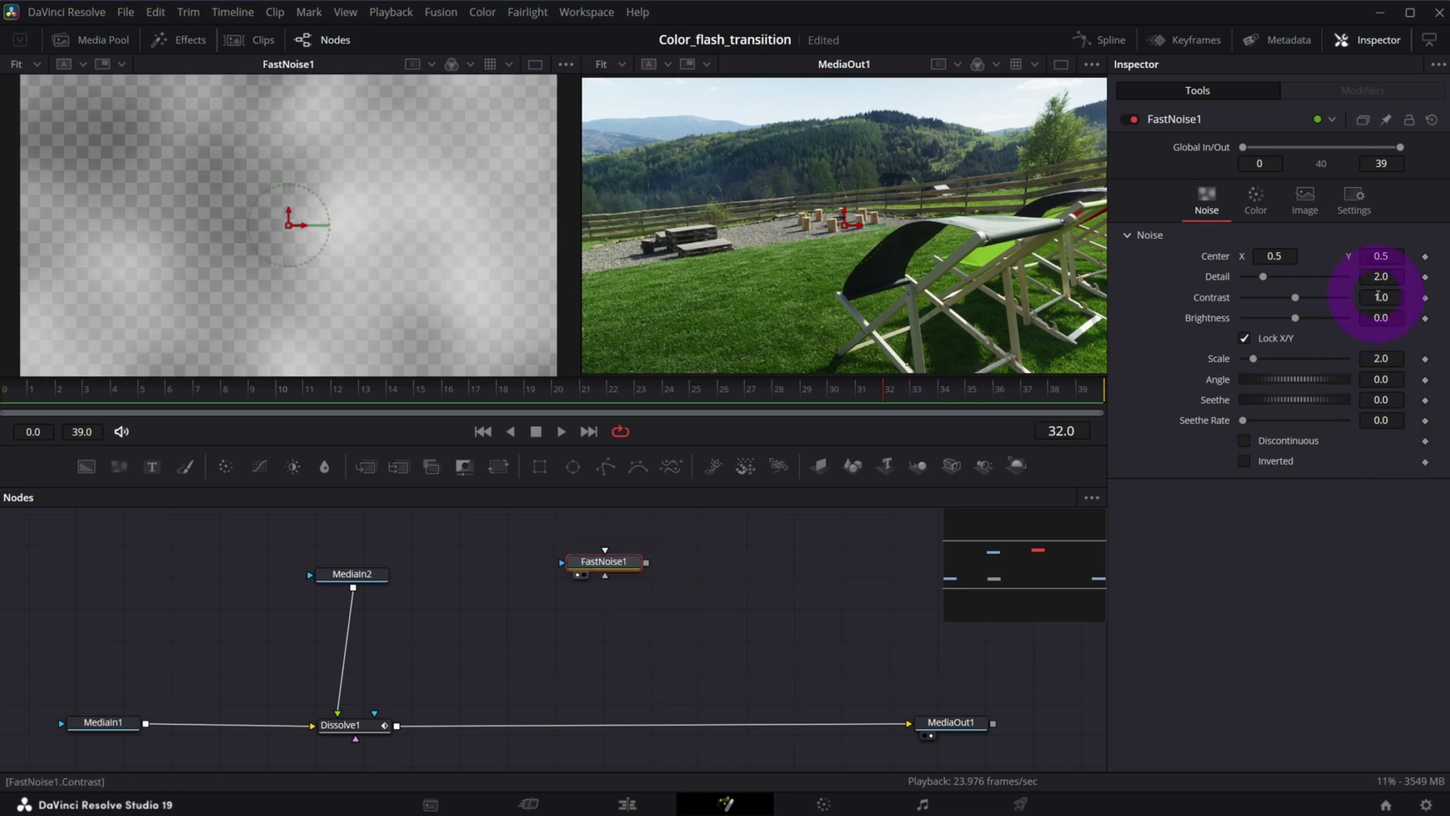
{"action": "left_click_drag", "start_coordinate": [1381, 297], "coordinate": [1299, 338]}
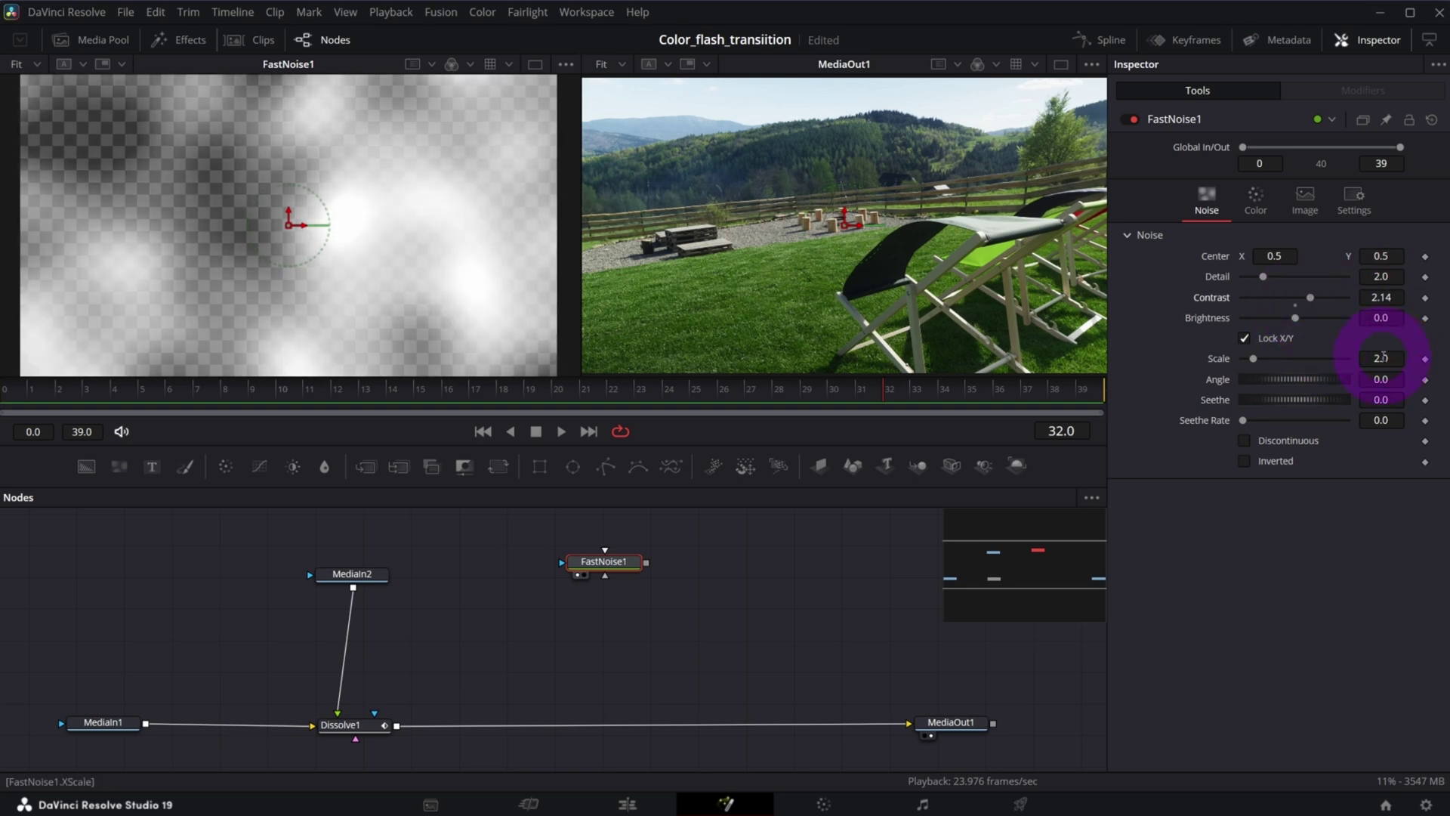
{"action": "left_click_drag", "start_coordinate": [1383, 358], "coordinate": [1289, 354]}
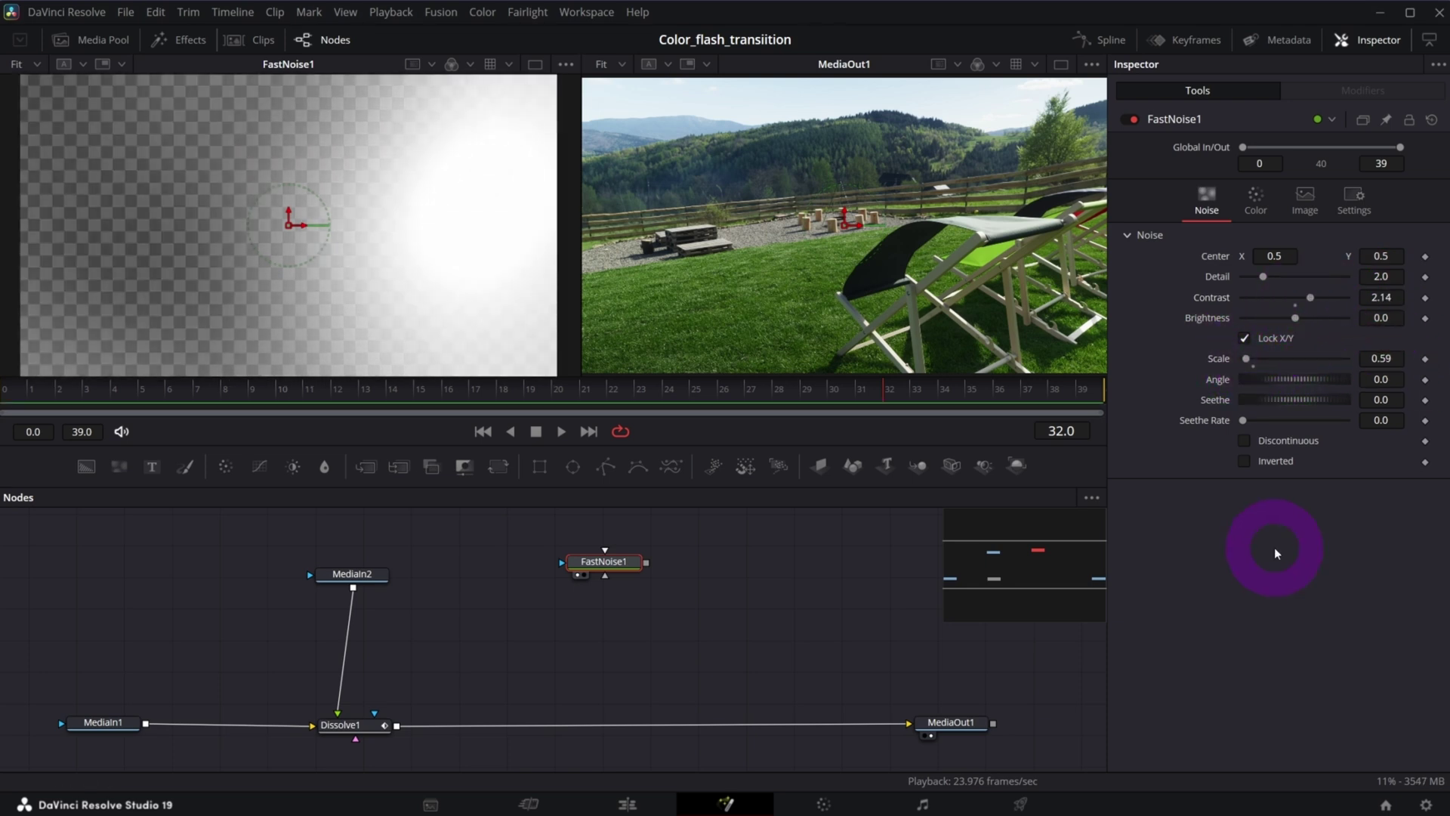
{"action": "left_click_drag", "start_coordinate": [1243, 420], "coordinate": [1274, 422]}
{"action": "key", "text": "space"}
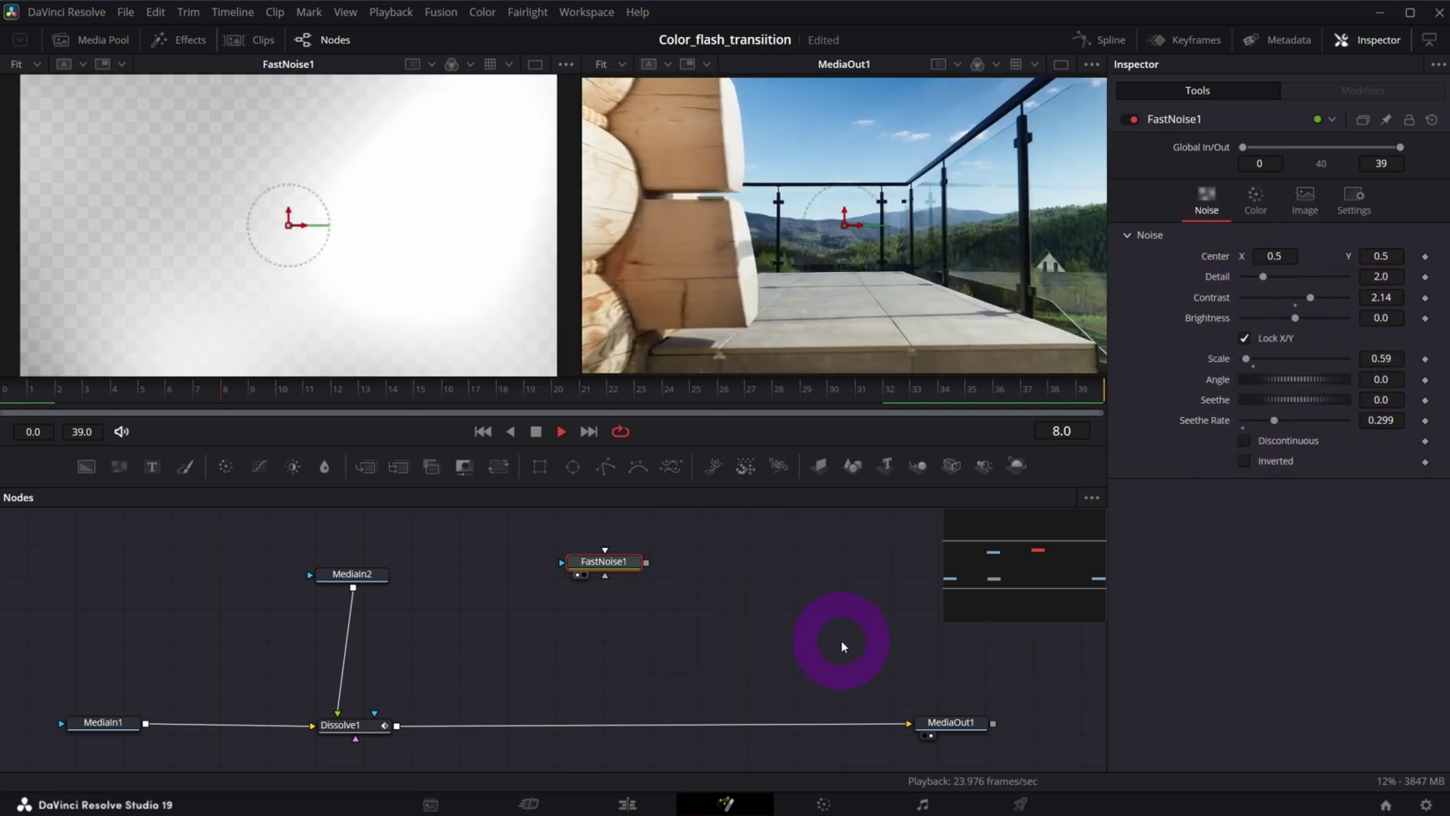
{"action": "key", "text": "space"}
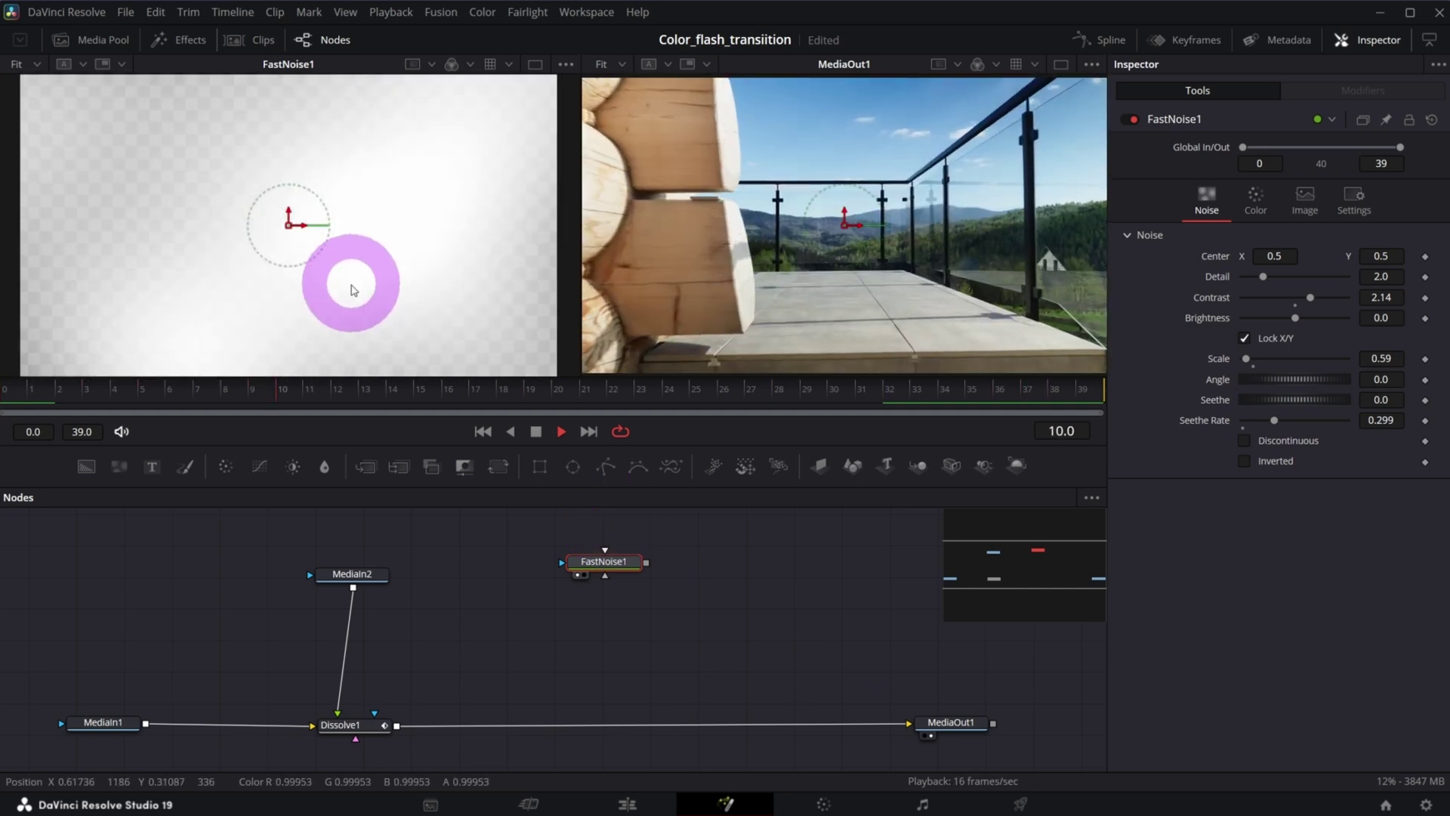
Add a Background1 node masked by FastNoise1 and show it in the right viewer.
{"action": "left_click", "coordinate": [88, 469]}
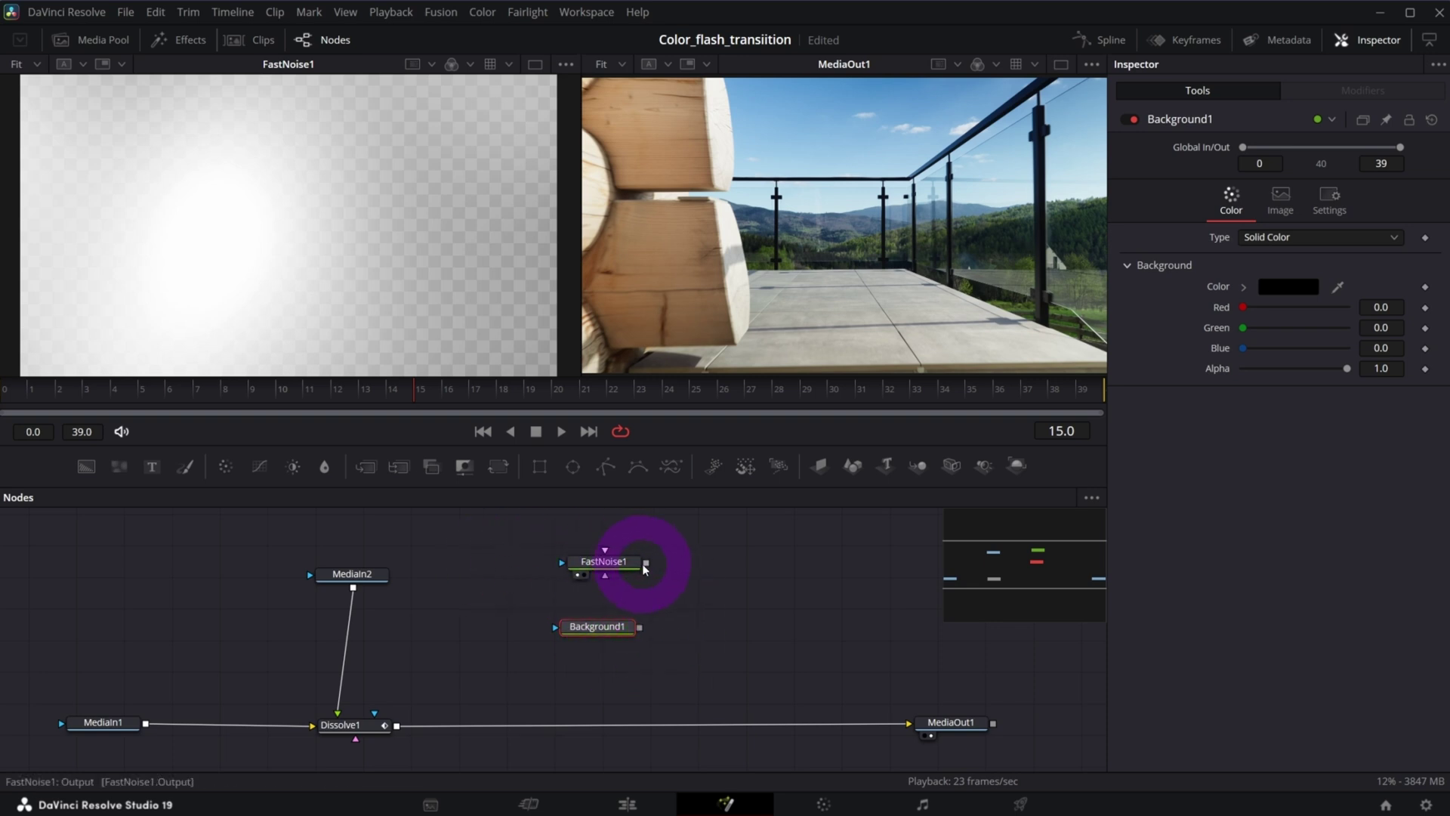
{"action": "left_click_drag", "start_coordinate": [646, 562], "coordinate": [557, 634]}
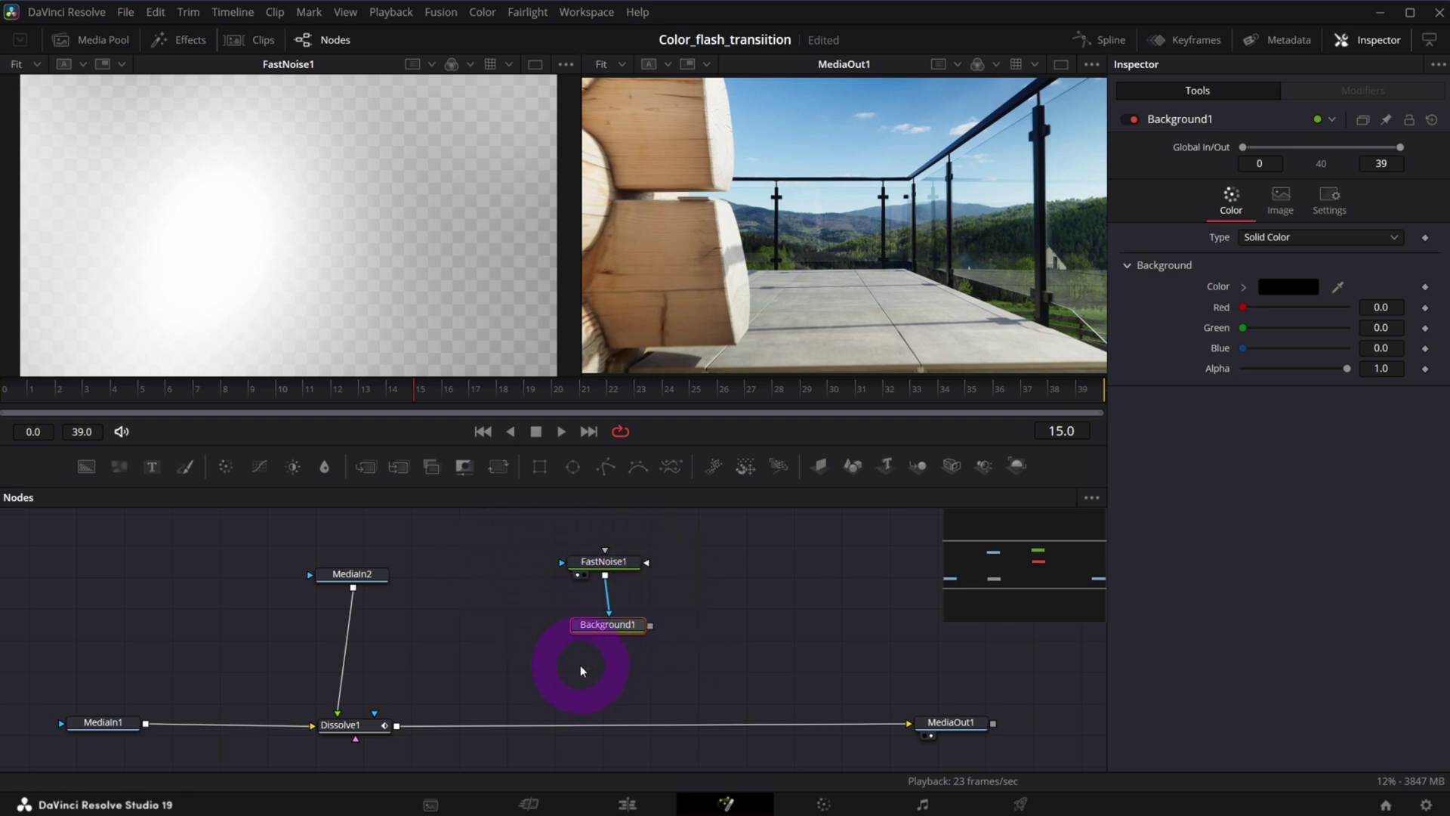
{"action": "key", "text": "2"}
{"action": "left_click_drag", "start_coordinate": [612, 624], "coordinate": [609, 617]}
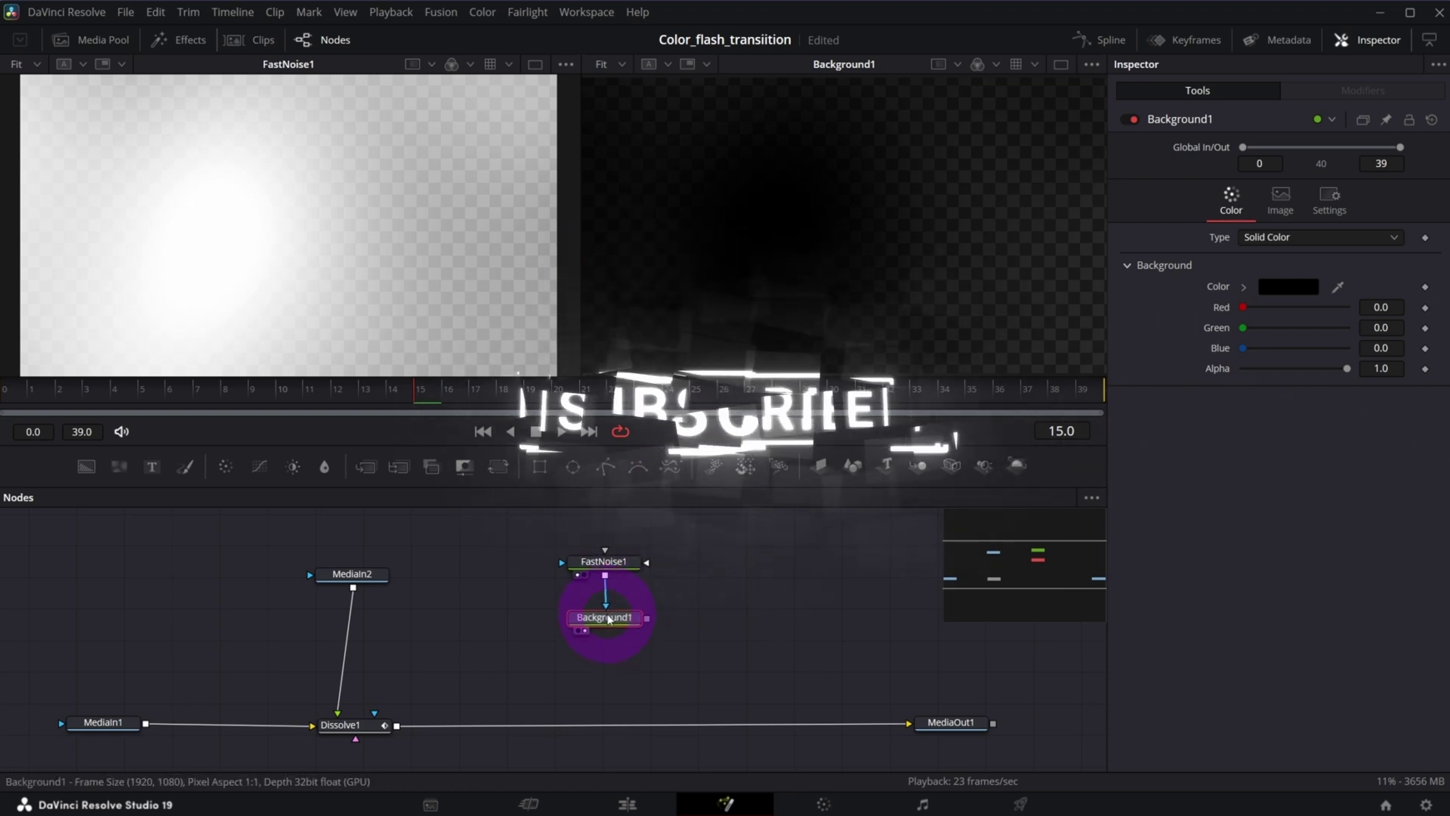
Set Background1's colour to orange #FFAA00 and play the orange noise flash.
{"action": "left_click", "coordinate": [1284, 288]}
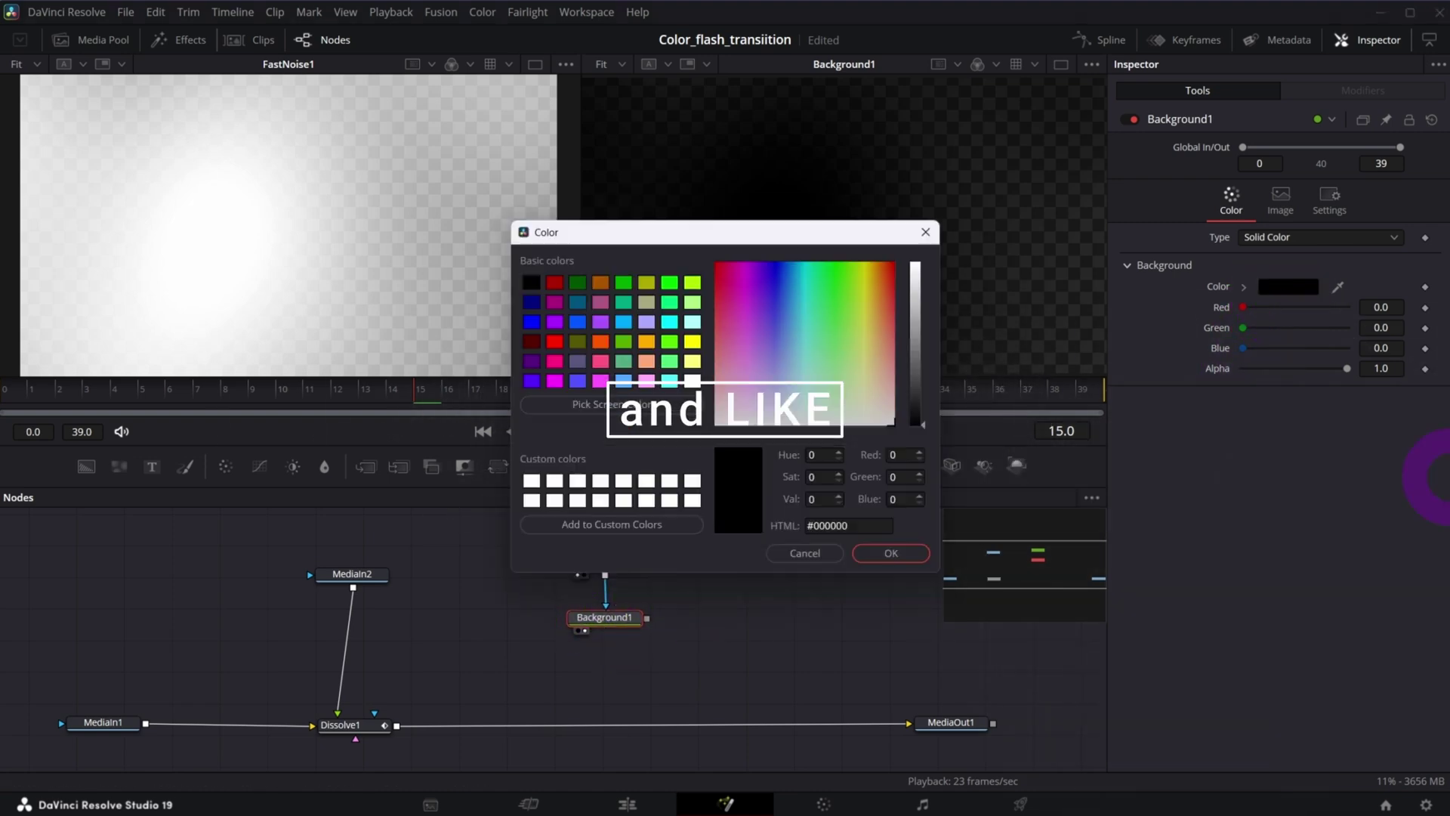
{"action": "left_click", "coordinate": [646, 342]}
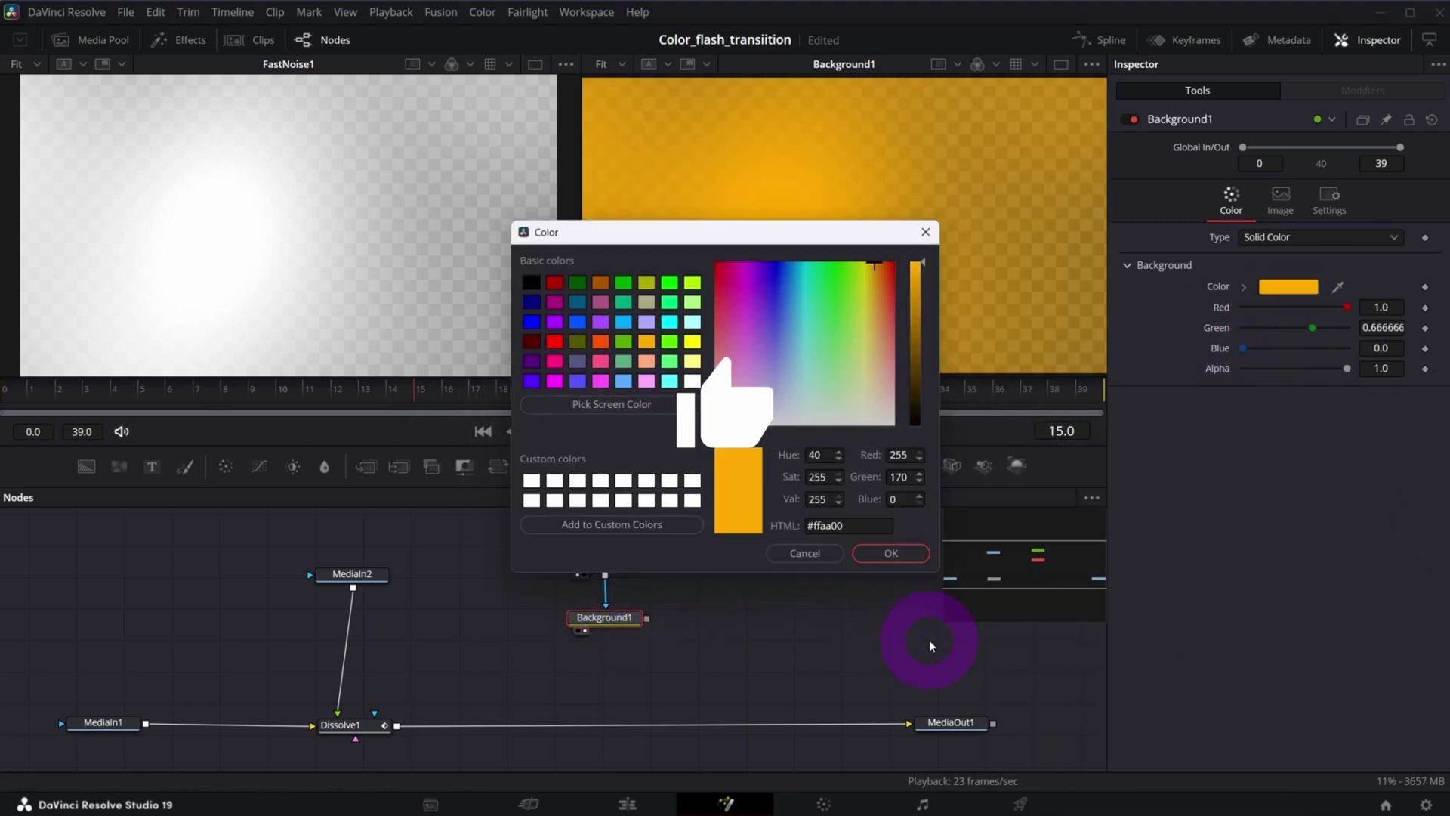
{"action": "left_click", "coordinate": [892, 553]}
{"action": "key", "text": "space"}
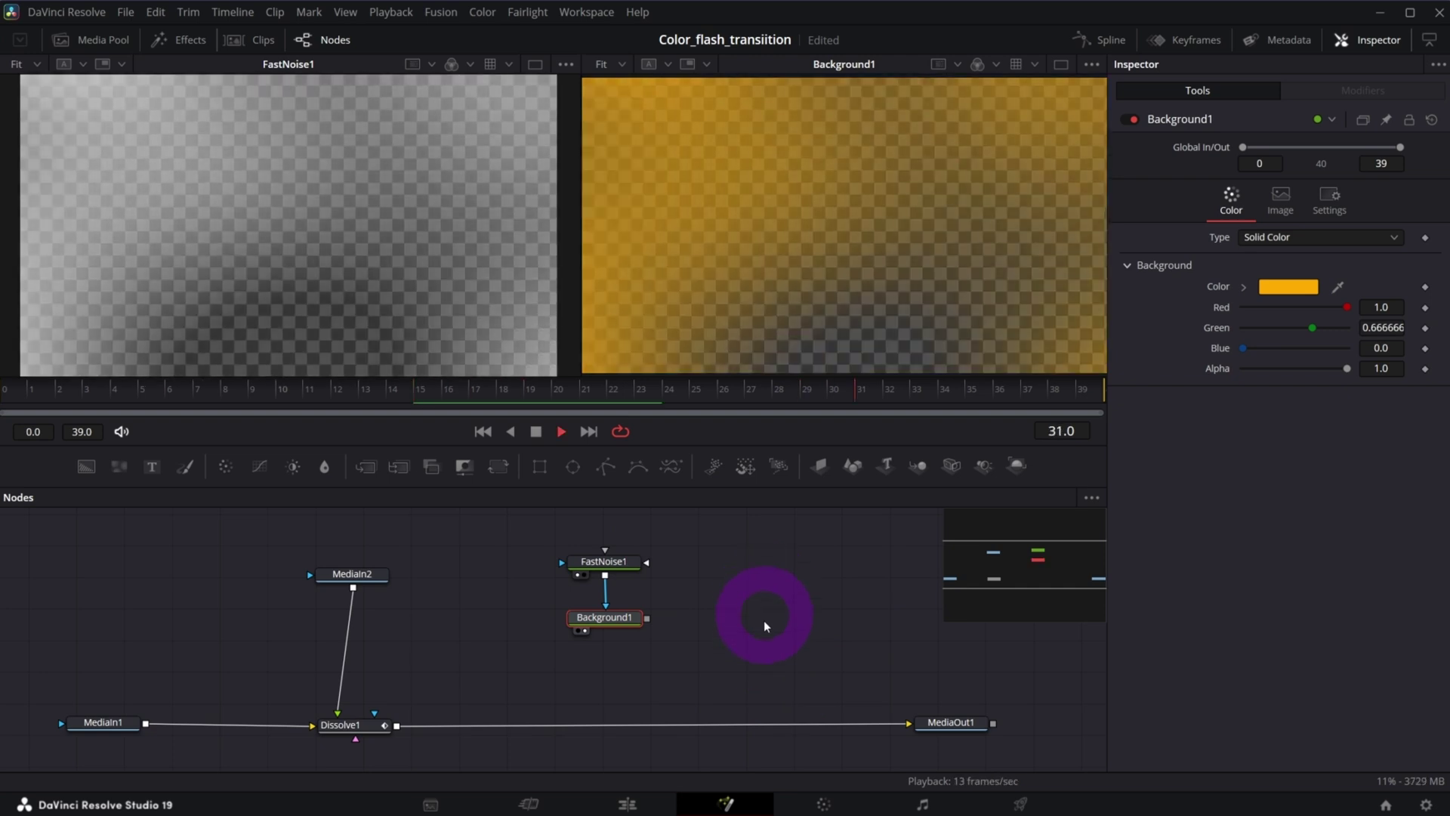
{"action": "key", "text": "space"}
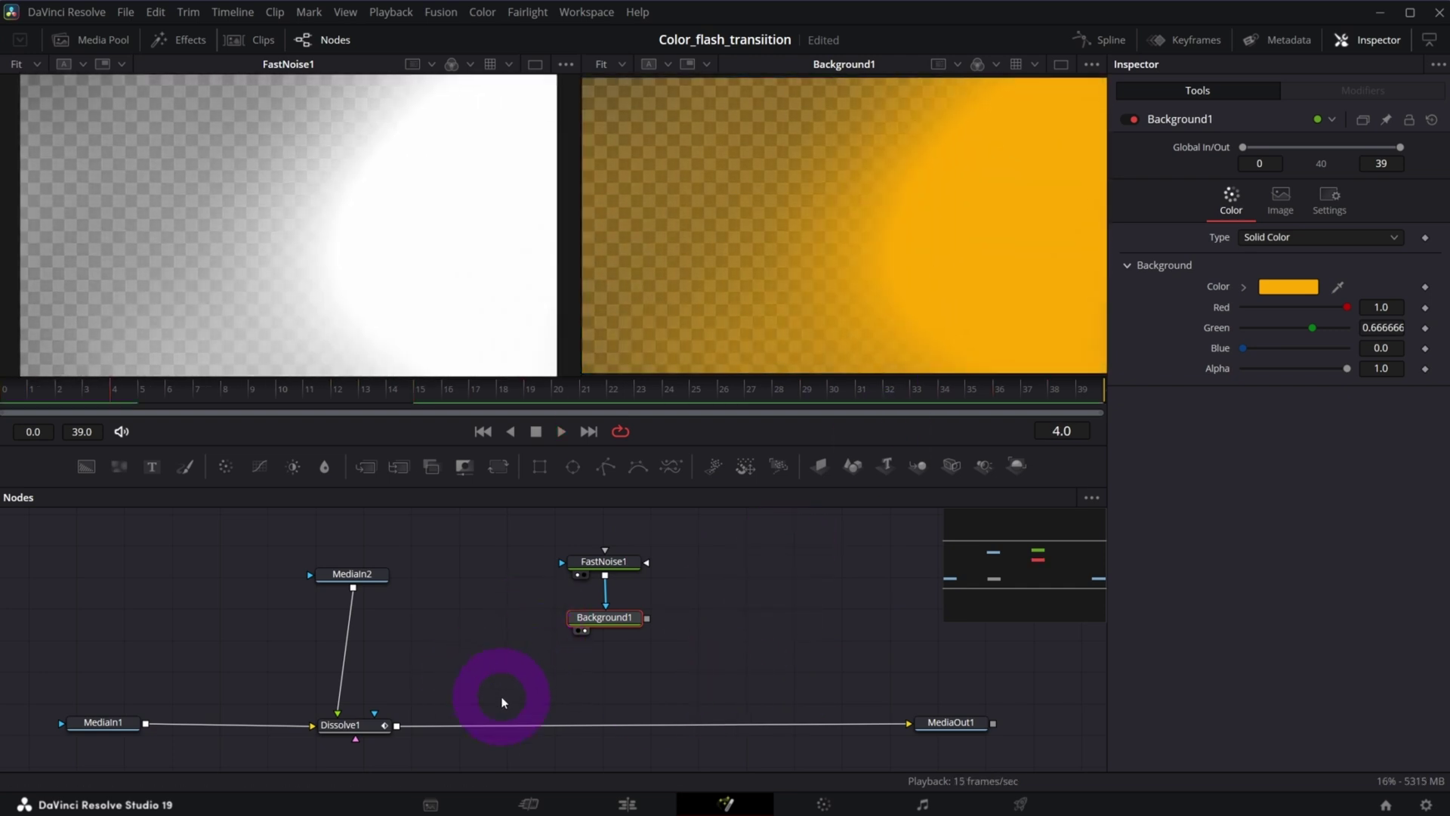
Wire Background1 through a Merge1 node over the Dissolve1 output and tidy the node layout.
{"action": "left_click_drag", "start_coordinate": [647, 618], "coordinate": [624, 682]}
{"action": "left_click_drag", "start_coordinate": [435, 698], "coordinate": [463, 679]}
{"action": "left_click_drag", "start_coordinate": [519, 534], "coordinate": [400, 727]}
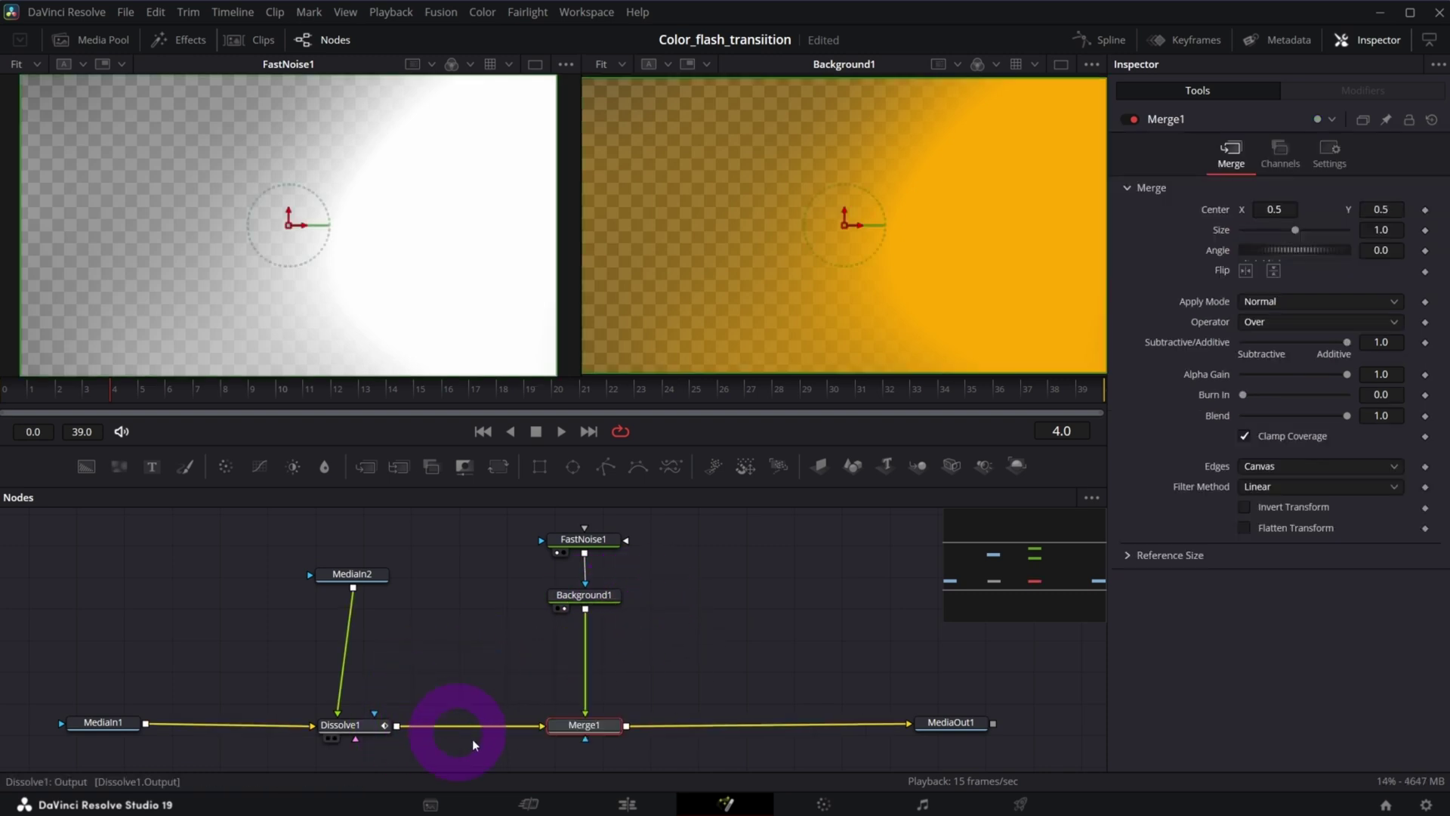
{"action": "left_click_drag", "start_coordinate": [577, 729], "coordinate": [572, 727]}
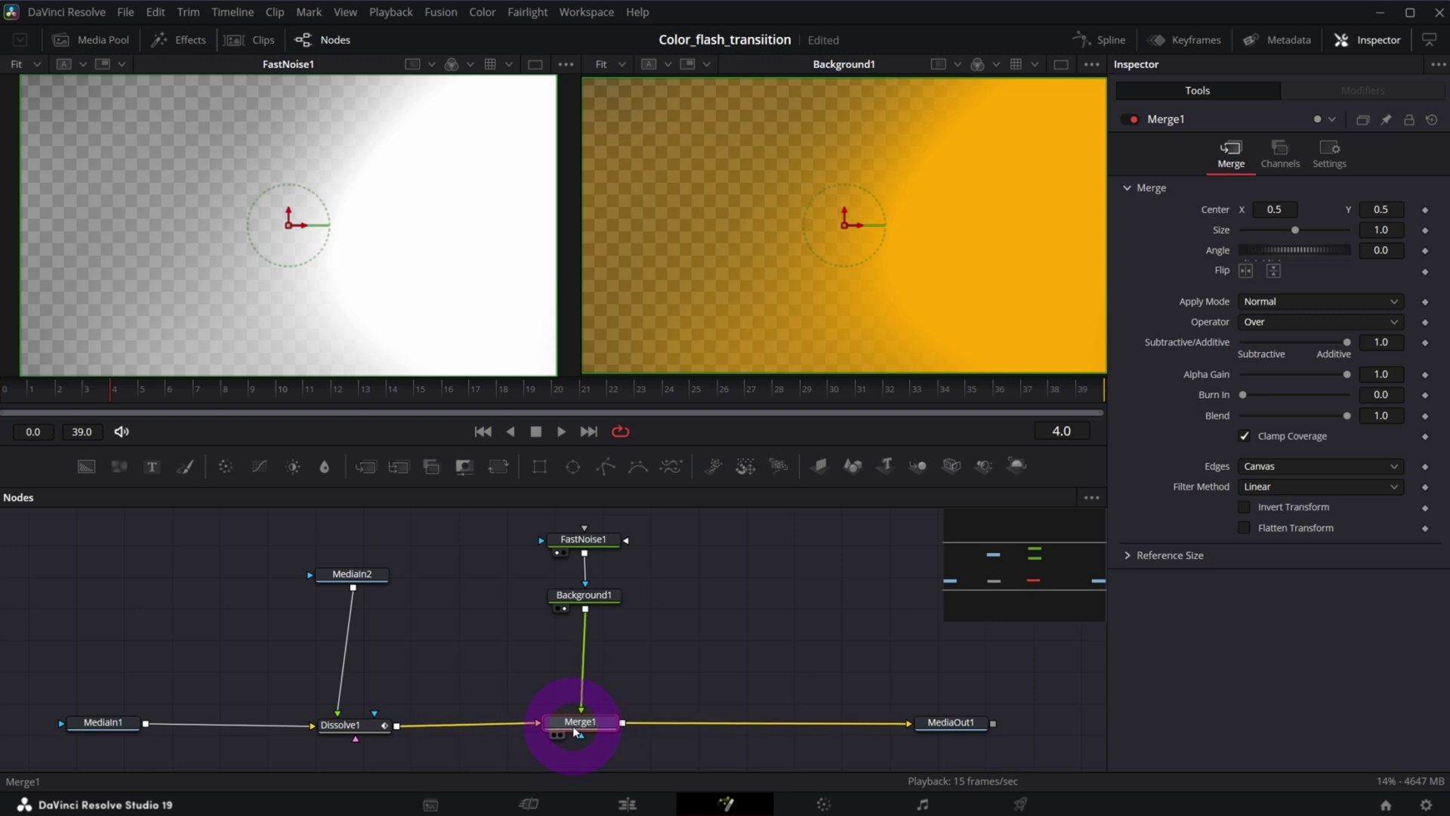
Load MediaOut1 into the right viewer and scrub the transition to preview the flash.
{"action": "left_click", "coordinate": [541, 643]}
{"action": "mouse_move", "coordinate": [498, 389]}
{"action": "left_mouse_down"}
{"action": "mouse_move", "coordinate": [16, 382]}
{"action": "mouse_move", "coordinate": [501, 400]}
{"action": "left_mouse_up"}
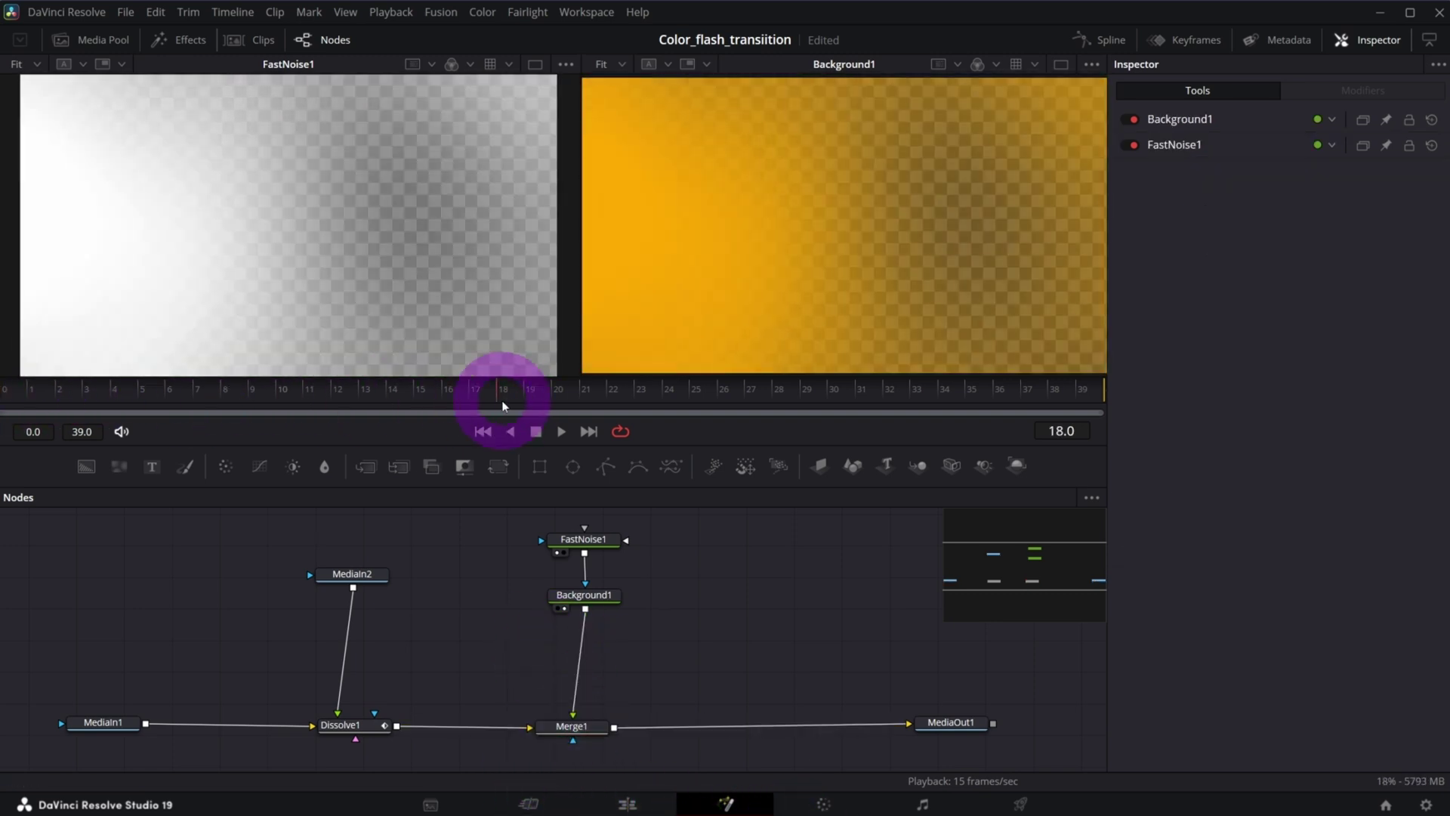
{"action": "mouse_move", "coordinate": [948, 724]}
{"action": "left_mouse_down"}
{"action": "mouse_move", "coordinate": [953, 751]}
{"action": "mouse_move", "coordinate": [968, 742]}
{"action": "left_mouse_up"}
{"action": "key", "text": "2"}
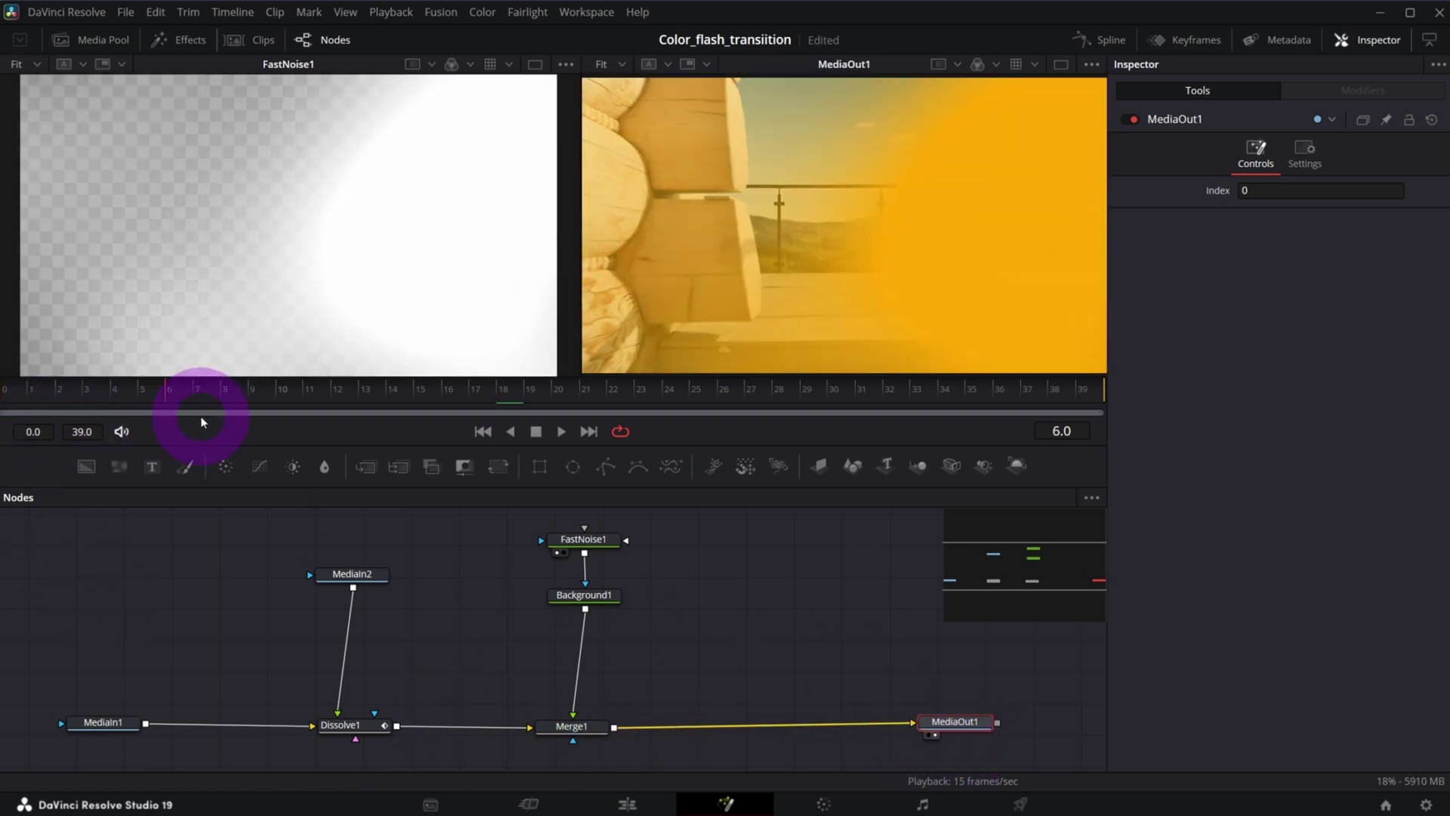
{"action": "left_click_drag", "start_coordinate": [906, 438], "coordinate": [651, 420]}
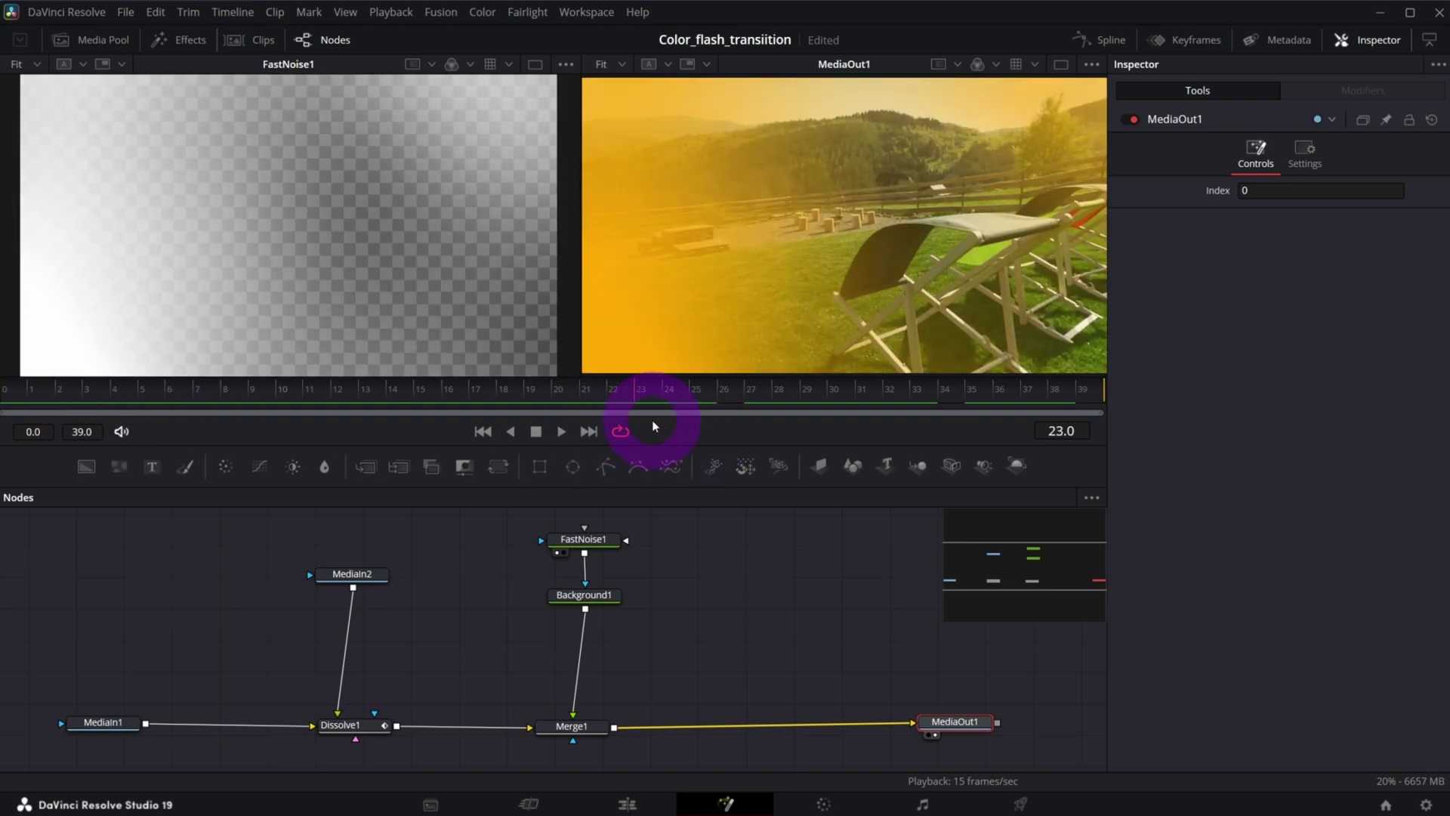
Lower Merge1's Blend to 0.89 and check the MediaIn2 and Dissolve1 settings.
{"action": "left_click", "coordinate": [591, 737]}
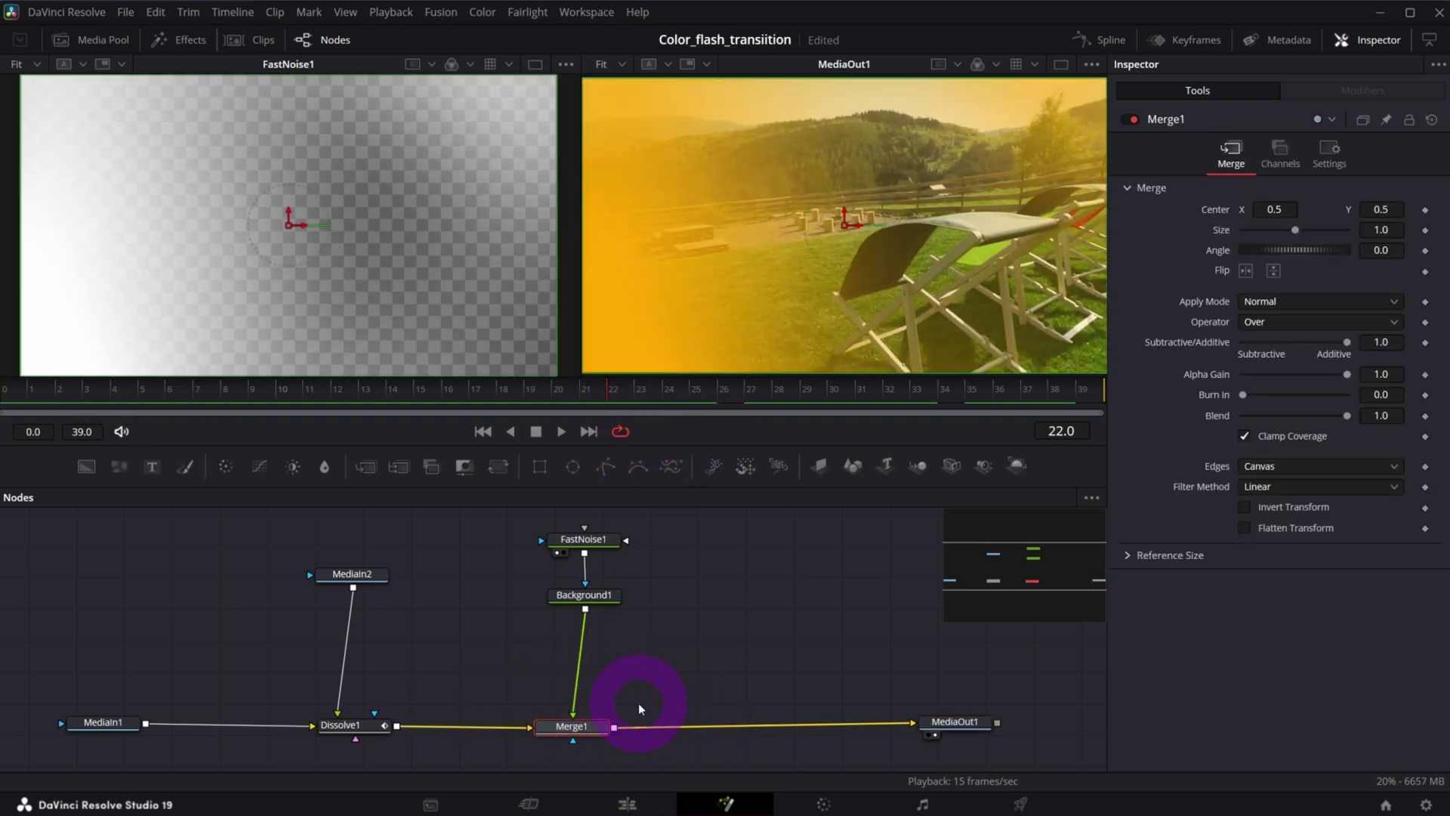
{"action": "mouse_move", "coordinate": [1349, 417]}
{"action": "left_mouse_down"}
{"action": "mouse_move", "coordinate": [1239, 418]}
{"action": "mouse_move", "coordinate": [1336, 417]}
{"action": "left_mouse_up"}
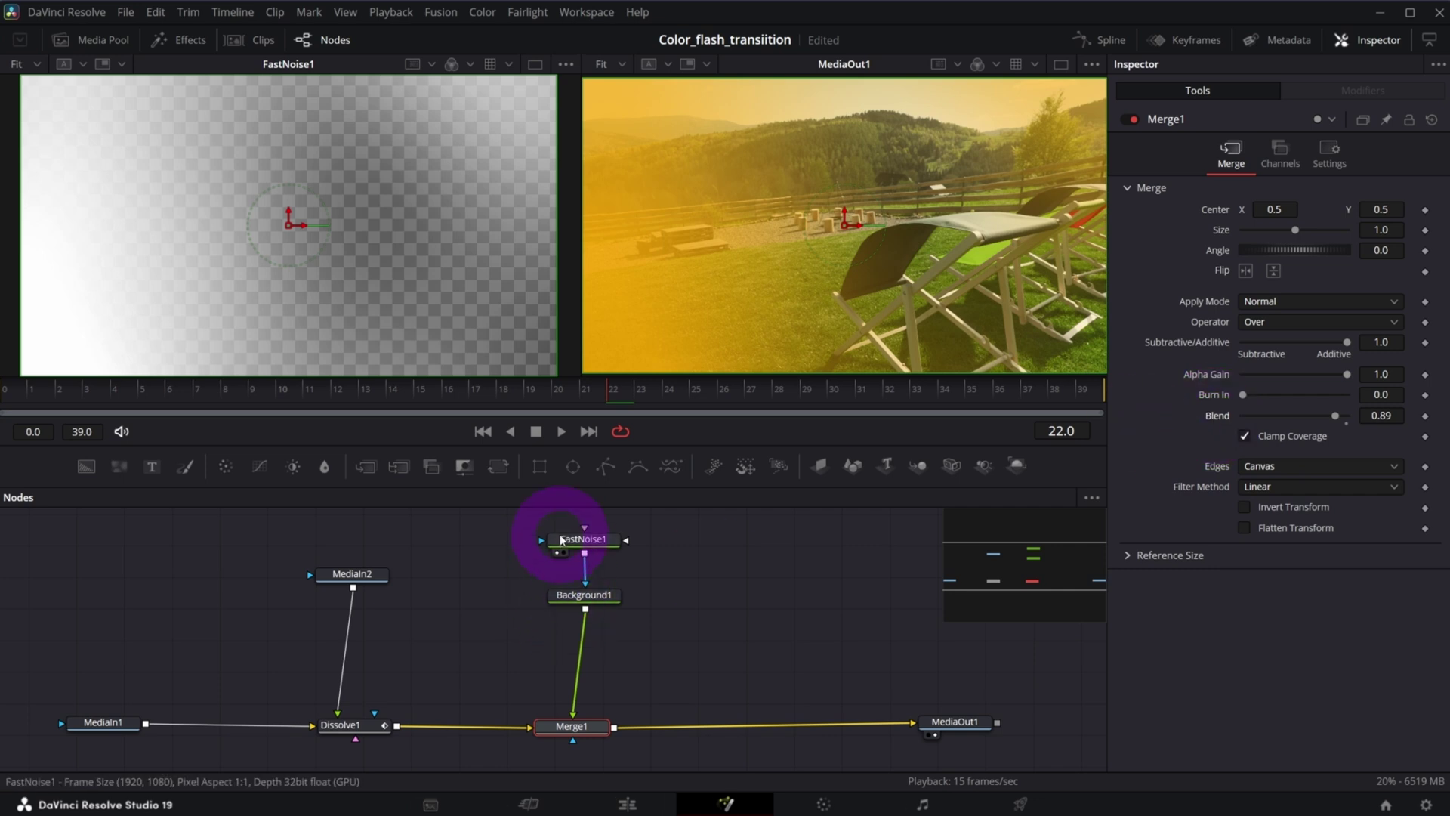
{"action": "left_click", "coordinate": [358, 579]}
{"action": "left_click", "coordinate": [344, 725]}
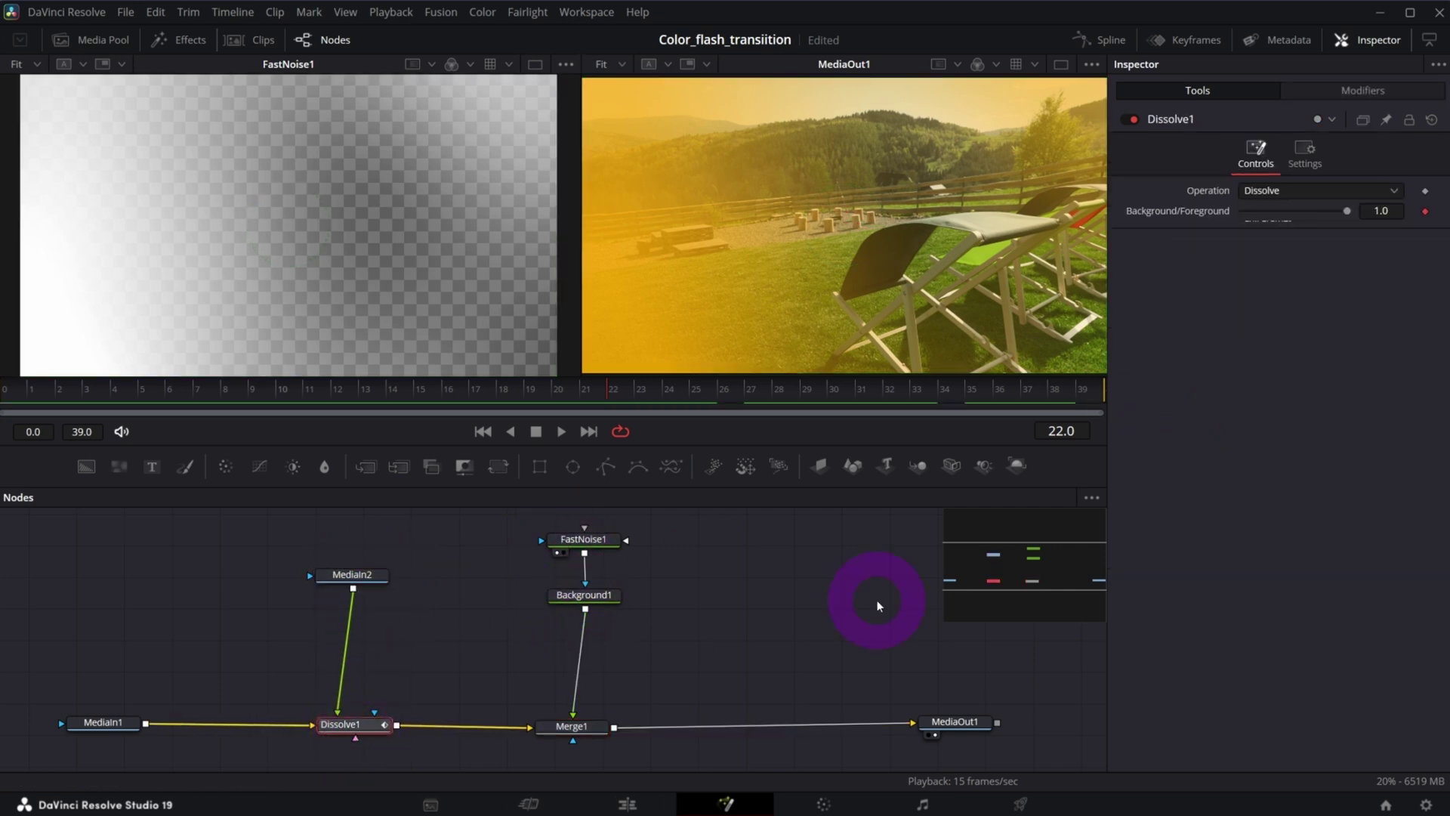
{"action": "left_click", "coordinate": [595, 724]}
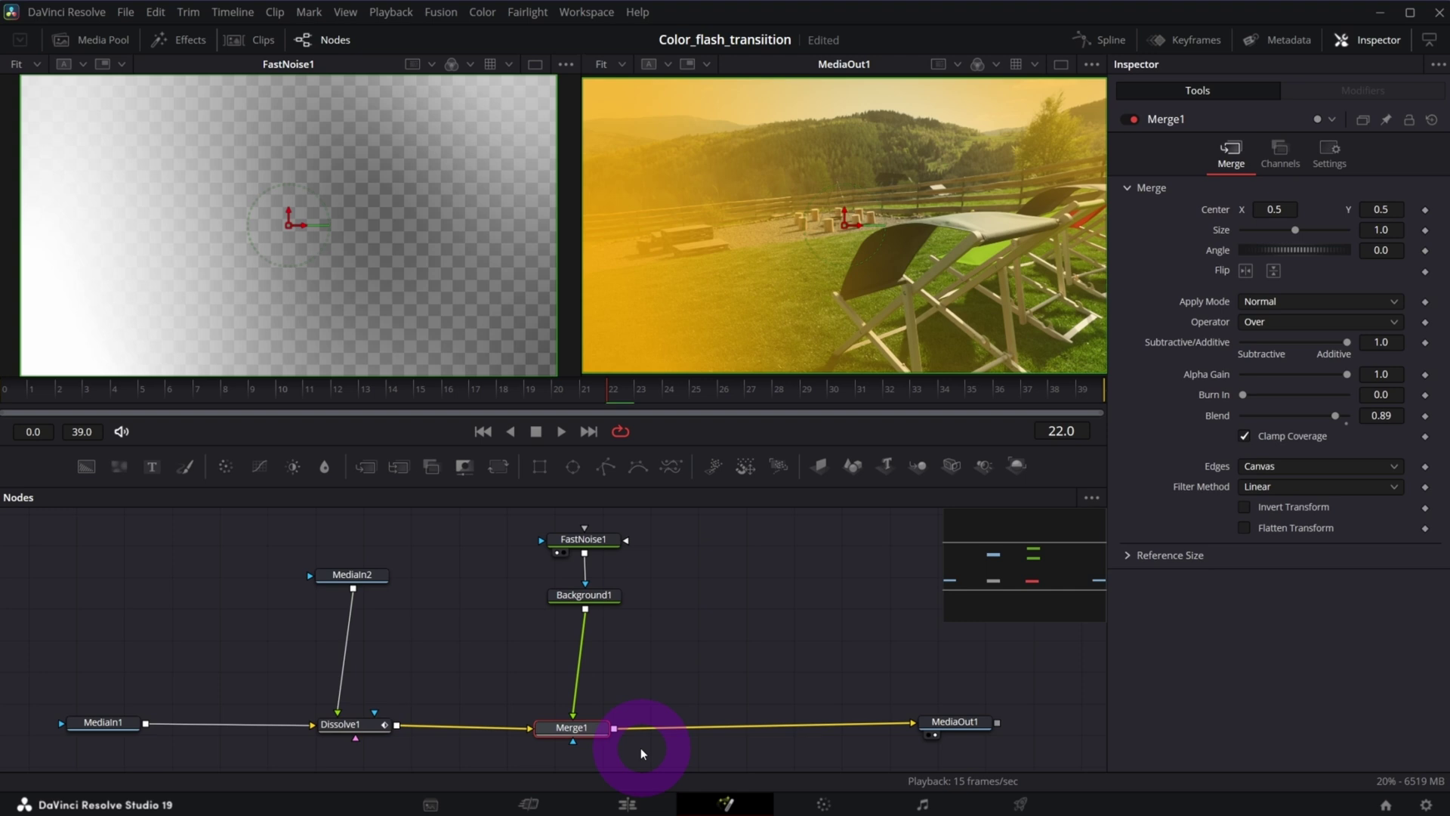
Drive Merge1's Blend with an Anim Curves modifier set to a Custom curve shape.
{"action": "right_click", "coordinate": [1209, 416]}
{"action": "mouse_move", "coordinate": [1263, 482]}
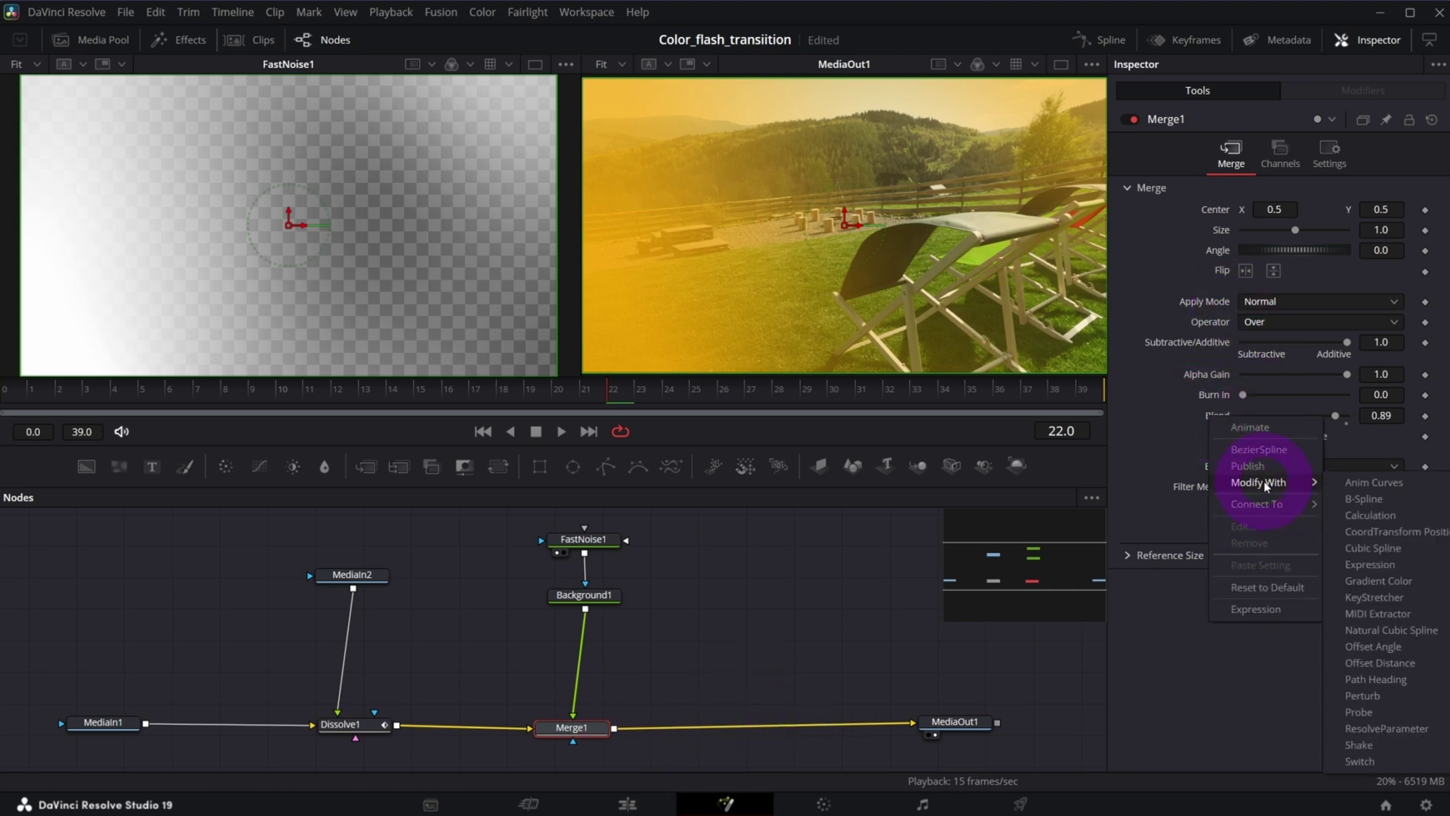
{"action": "left_click", "coordinate": [1373, 483]}
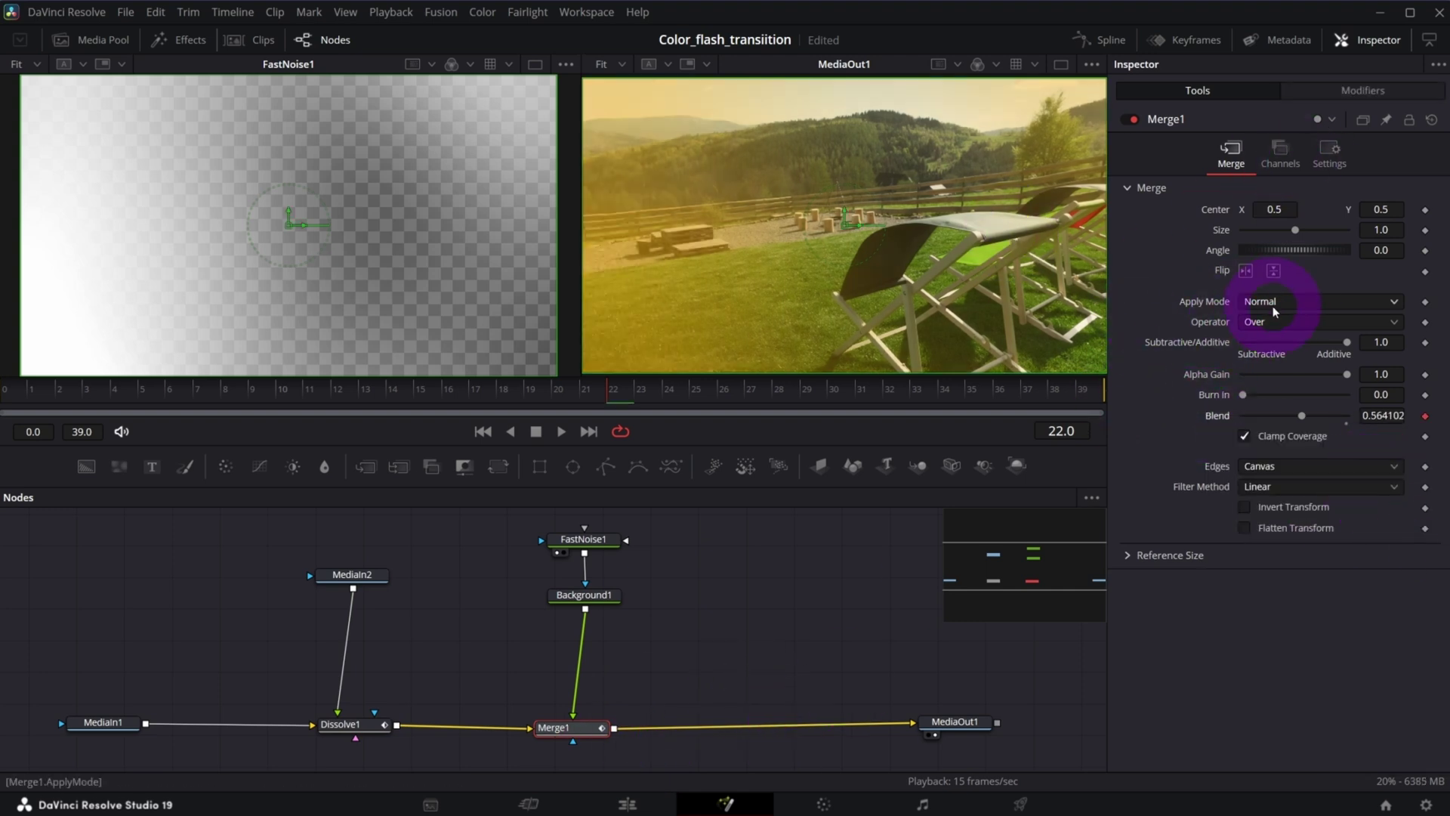
{"action": "left_click", "coordinate": [1322, 95]}
{"action": "left_click", "coordinate": [1318, 229]}
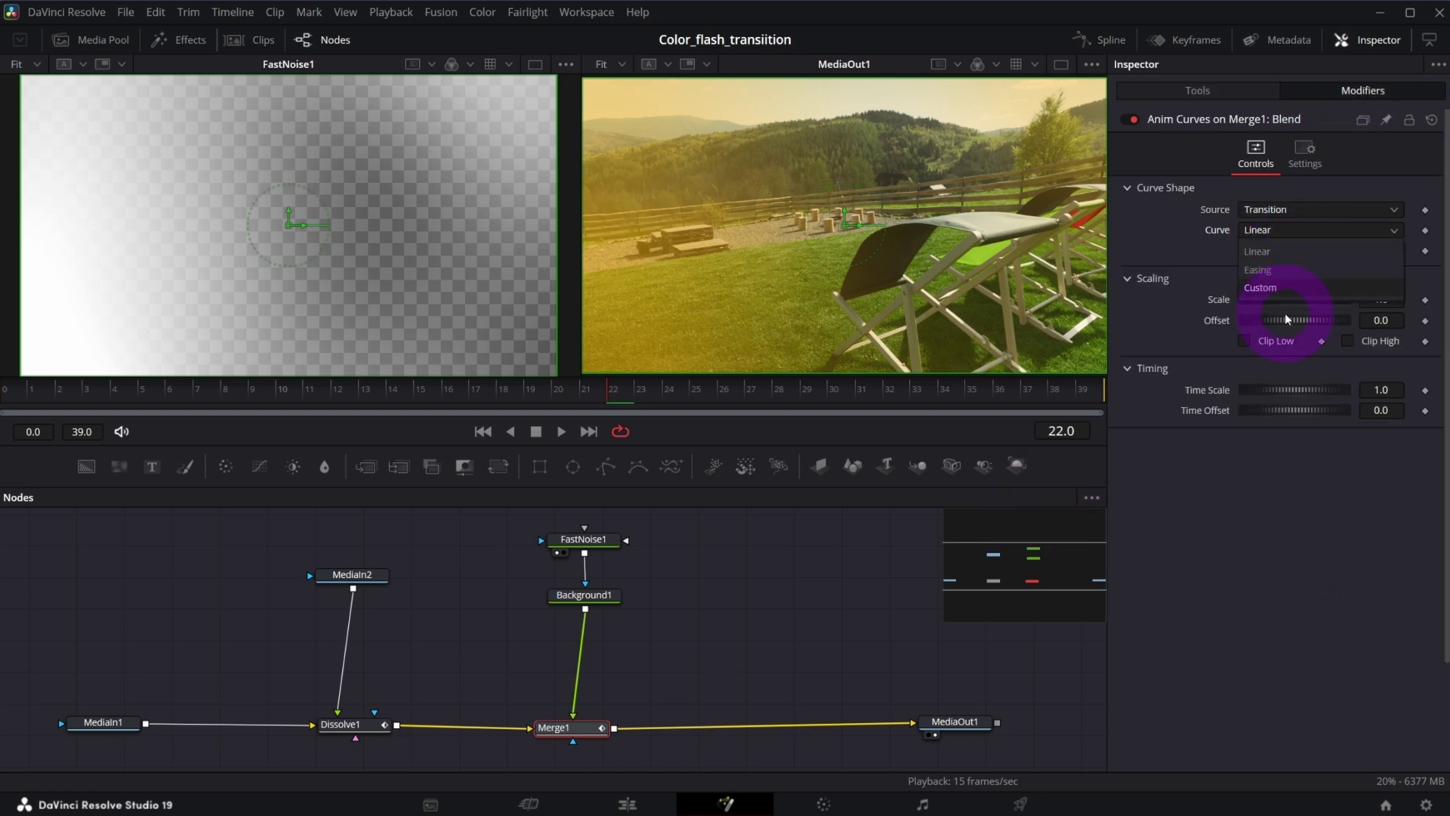
{"action": "left_click", "coordinate": [1285, 312]}
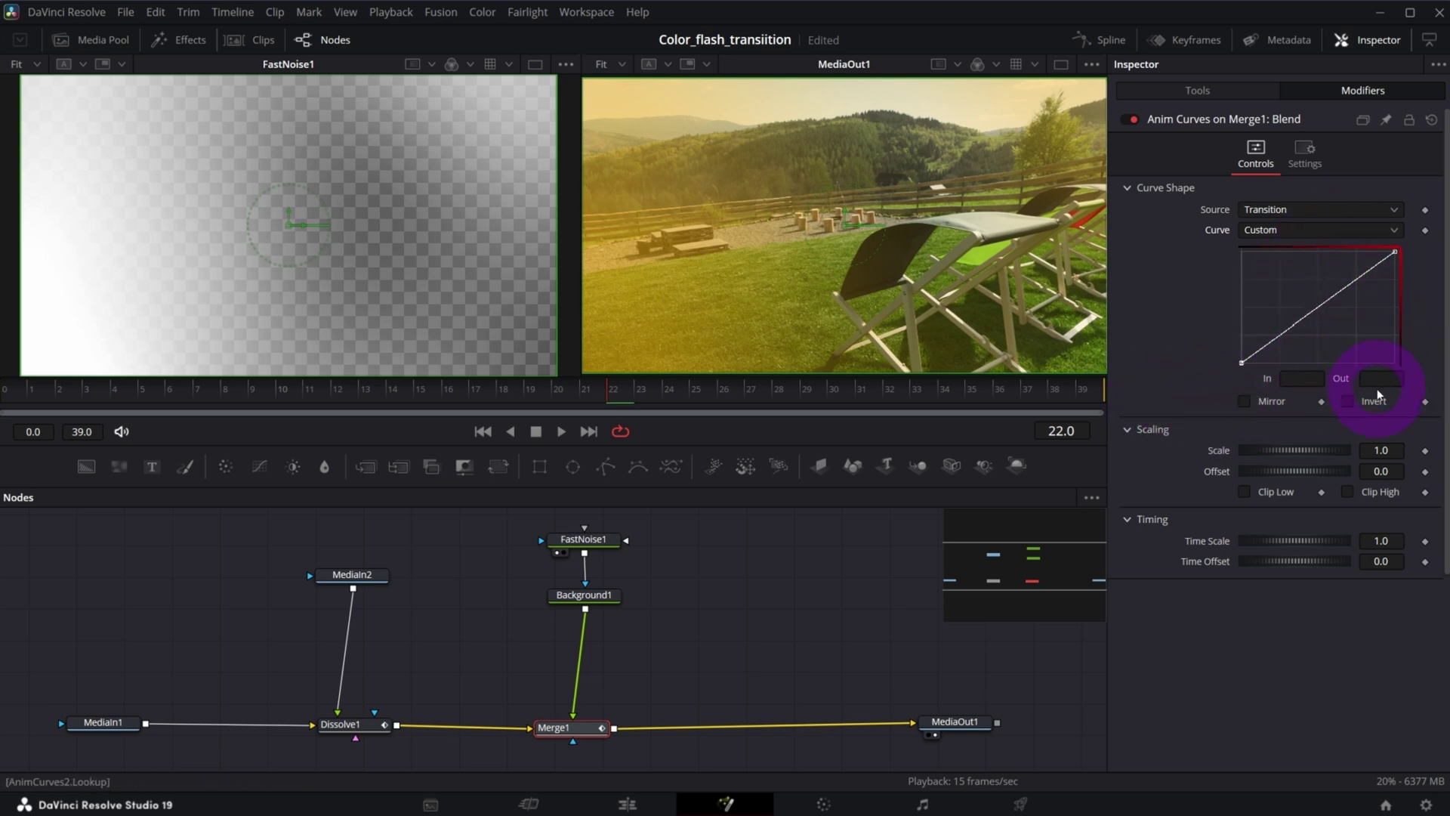
Add a peak point to the curve at In 0.5, Out 1.0.
{"action": "left_click", "coordinate": [1317, 318]}
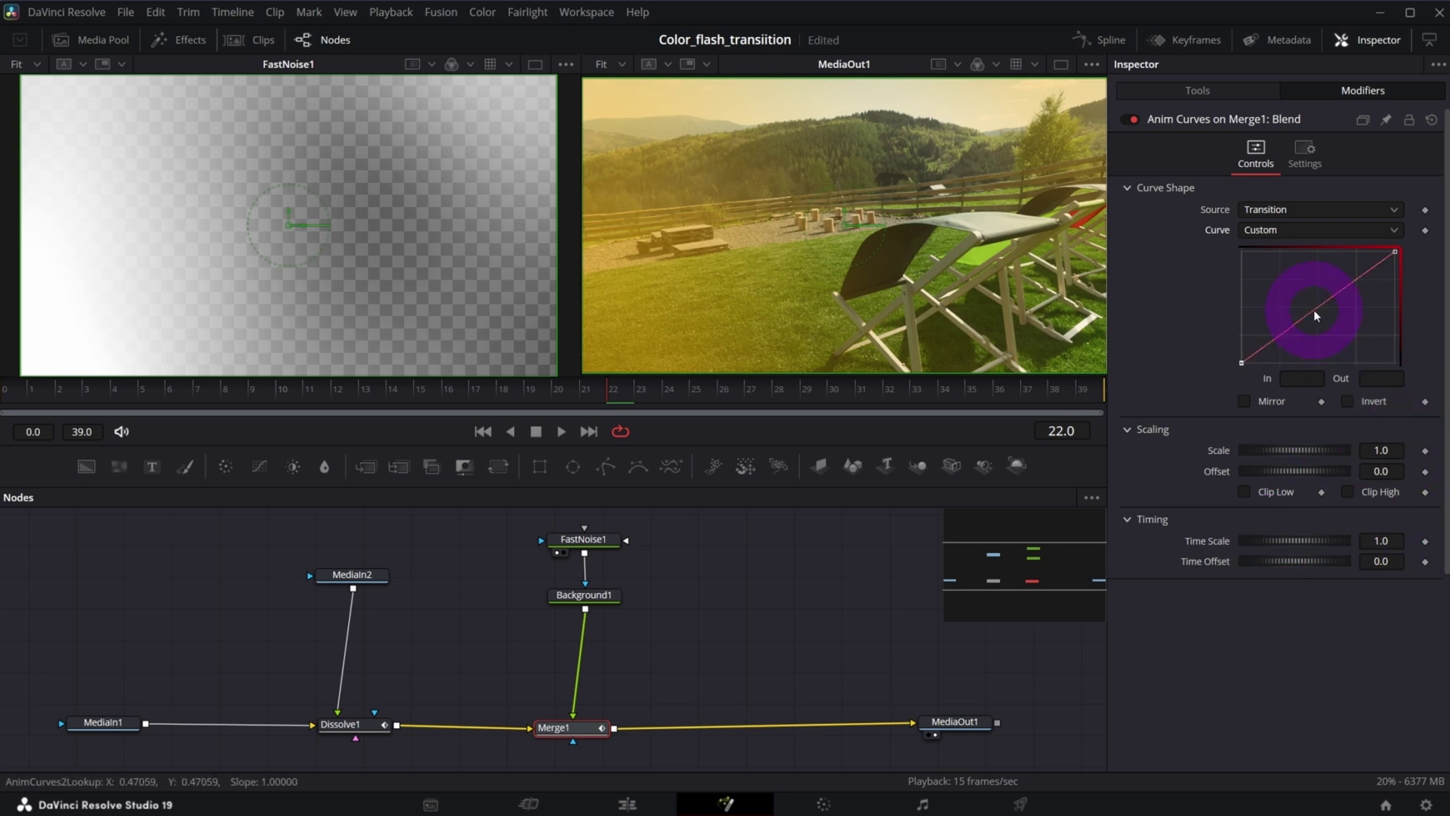
{"action": "left_click_drag", "start_coordinate": [1316, 316], "coordinate": [1317, 253]}
{"action": "left_click", "coordinate": [1304, 374]}
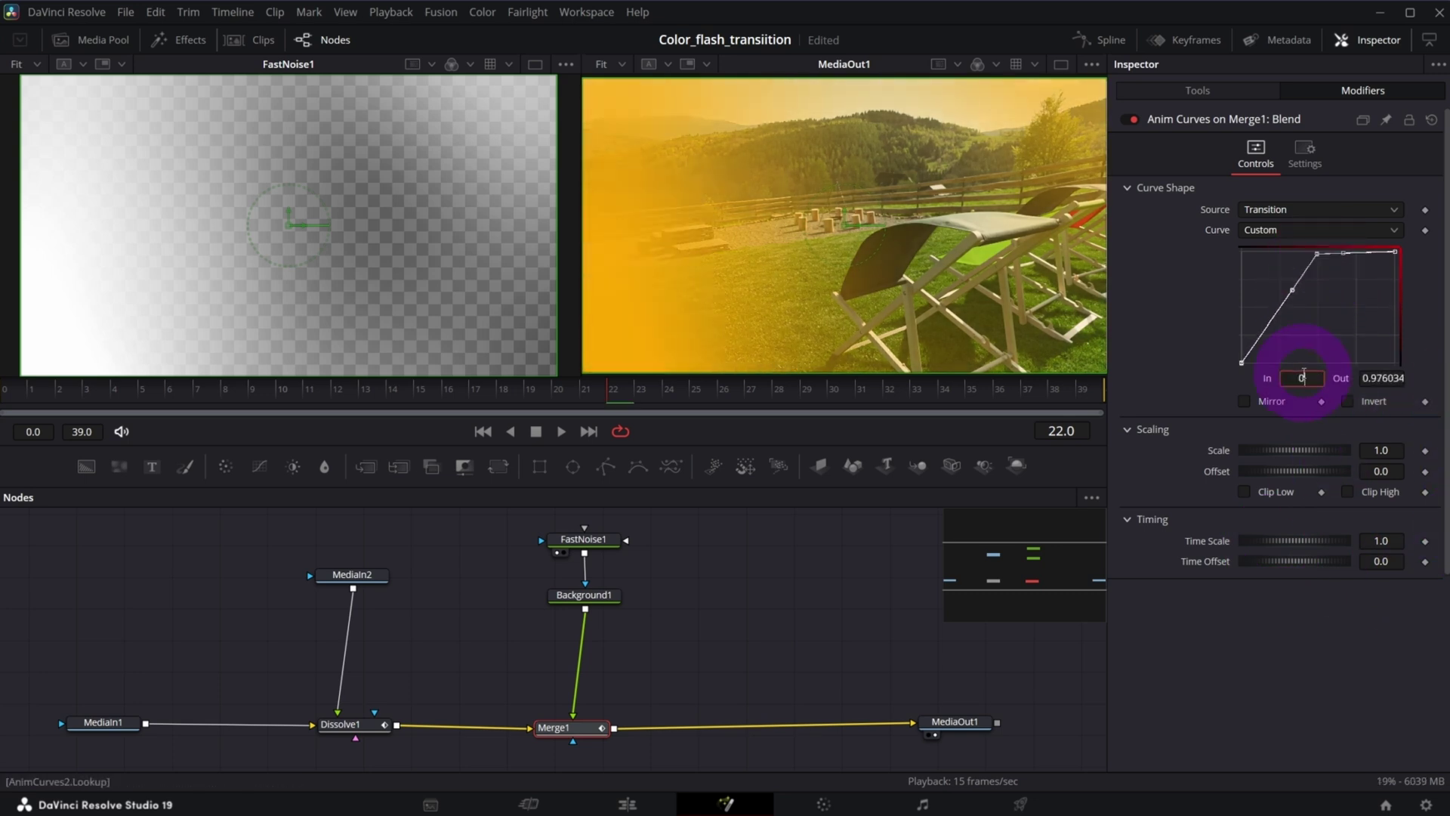
{"action": "key", "text": "Tab"}
{"action": "type", "text": "1"}
{"action": "key", "text": "Tab"}
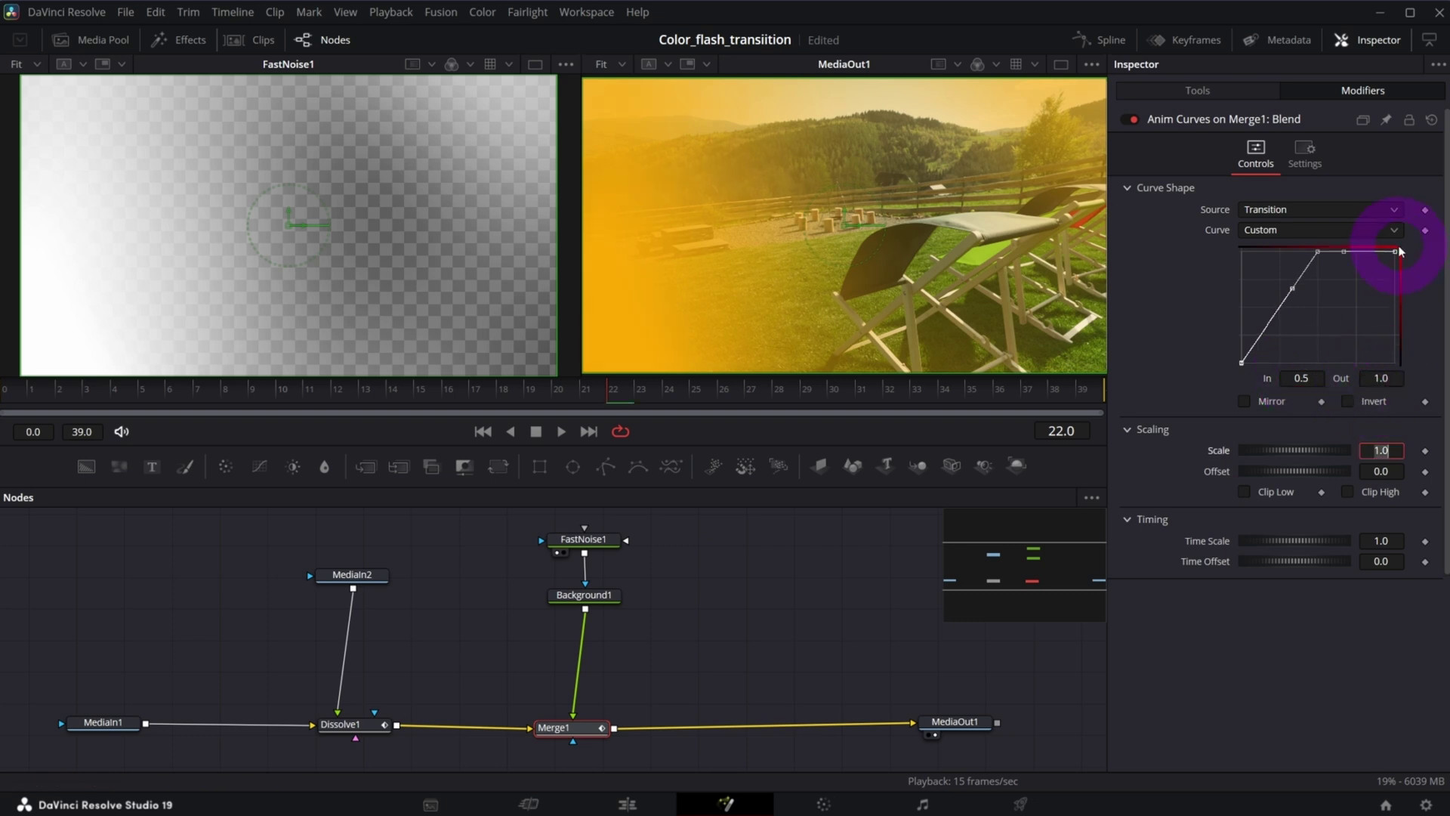
Set the curve's end point to In 1.0, Out 0.0 and scrub the flash across the transition.
{"action": "left_click_drag", "start_coordinate": [1399, 252], "coordinate": [1396, 349]}
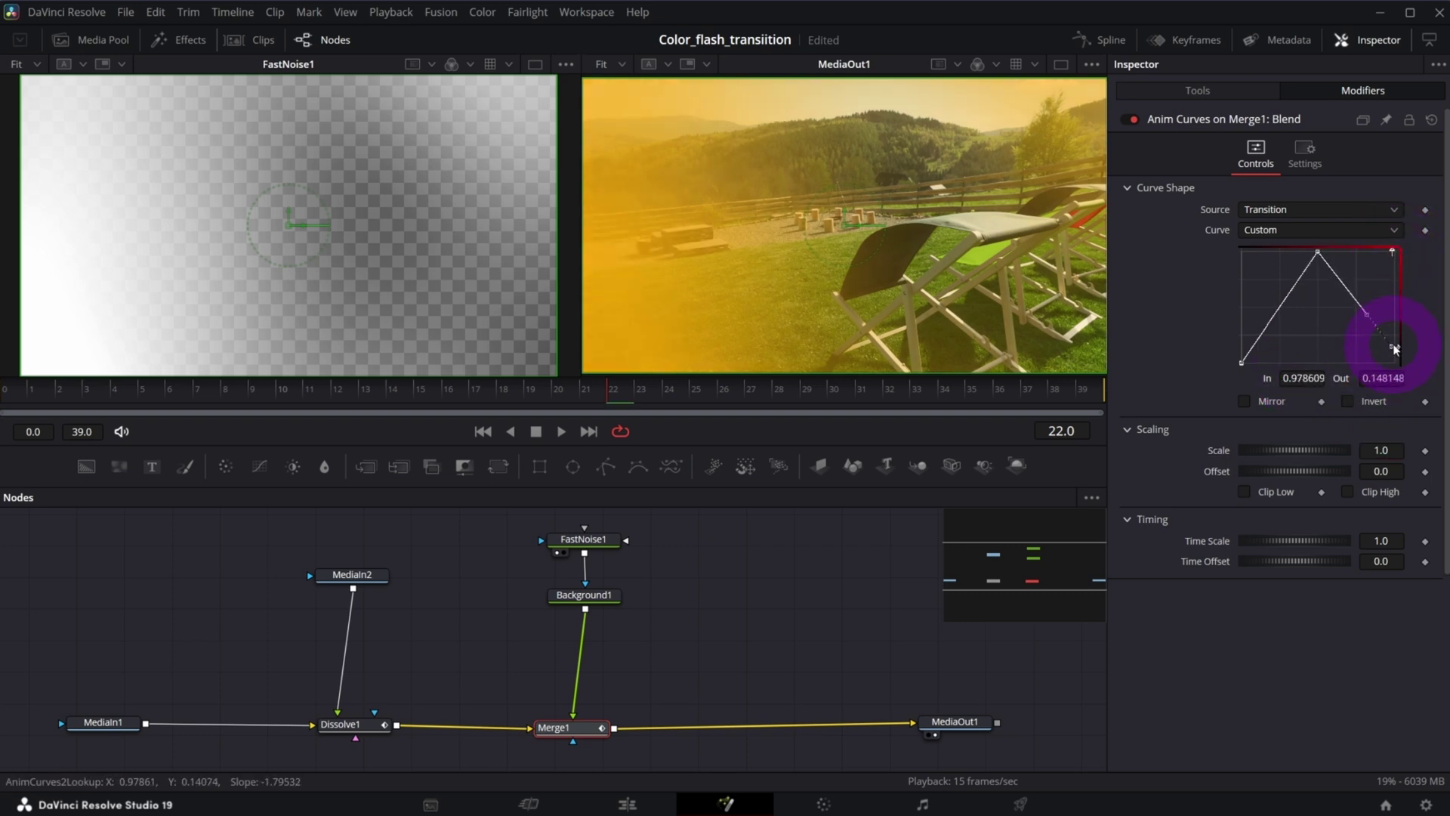
{"action": "left_click", "coordinate": [1301, 377]}
{"action": "type", "text": "1"}
{"action": "key", "text": "Tab"}
{"action": "type", "text": "0"}
{"action": "key", "text": "Tab"}
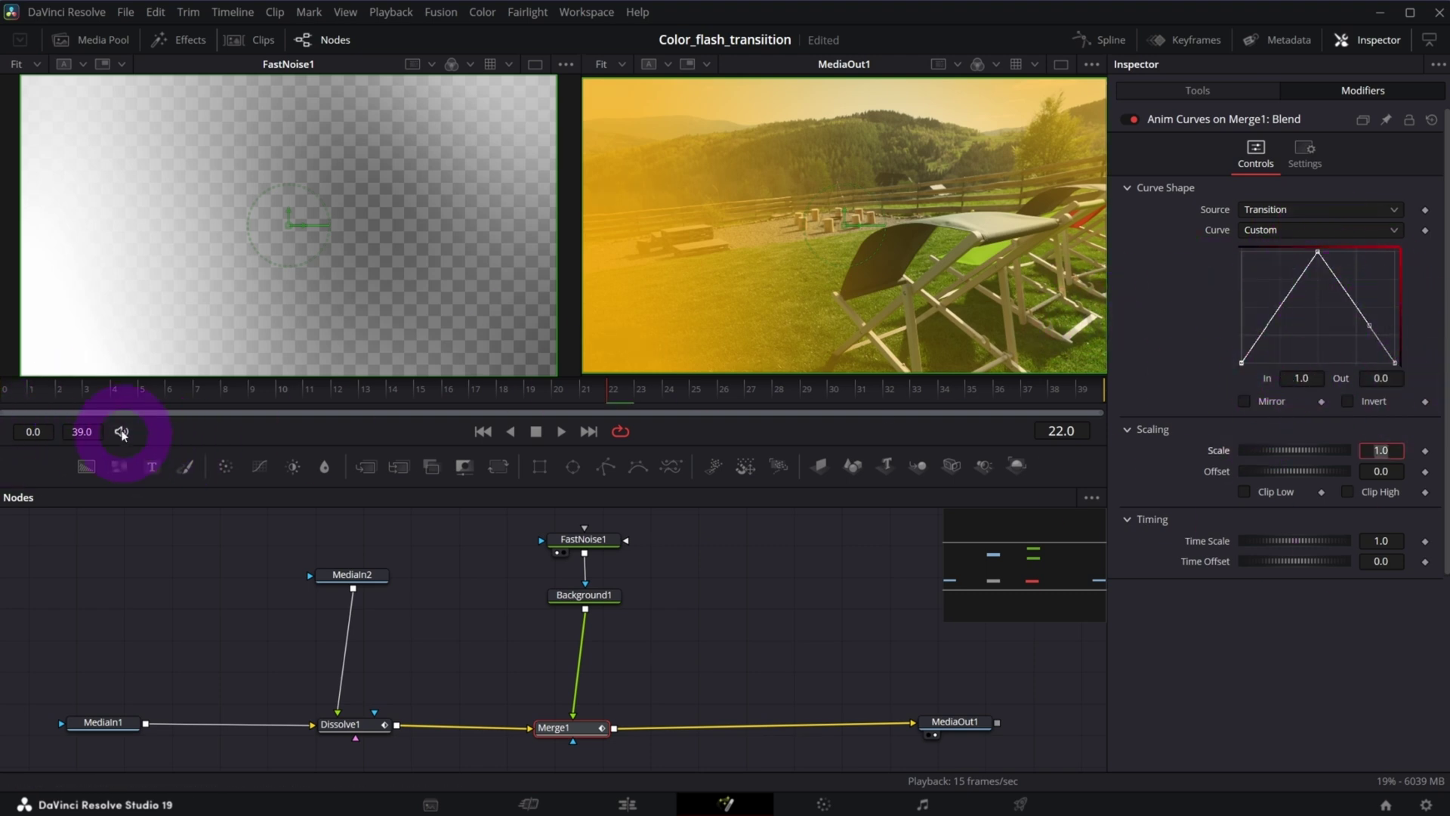
{"action": "left_click_drag", "start_coordinate": [42, 400], "coordinate": [609, 401]}
Smooth the curve into a symmetric bell around the peak and play the transition from the start.
{"action": "left_click", "coordinate": [1318, 252]}
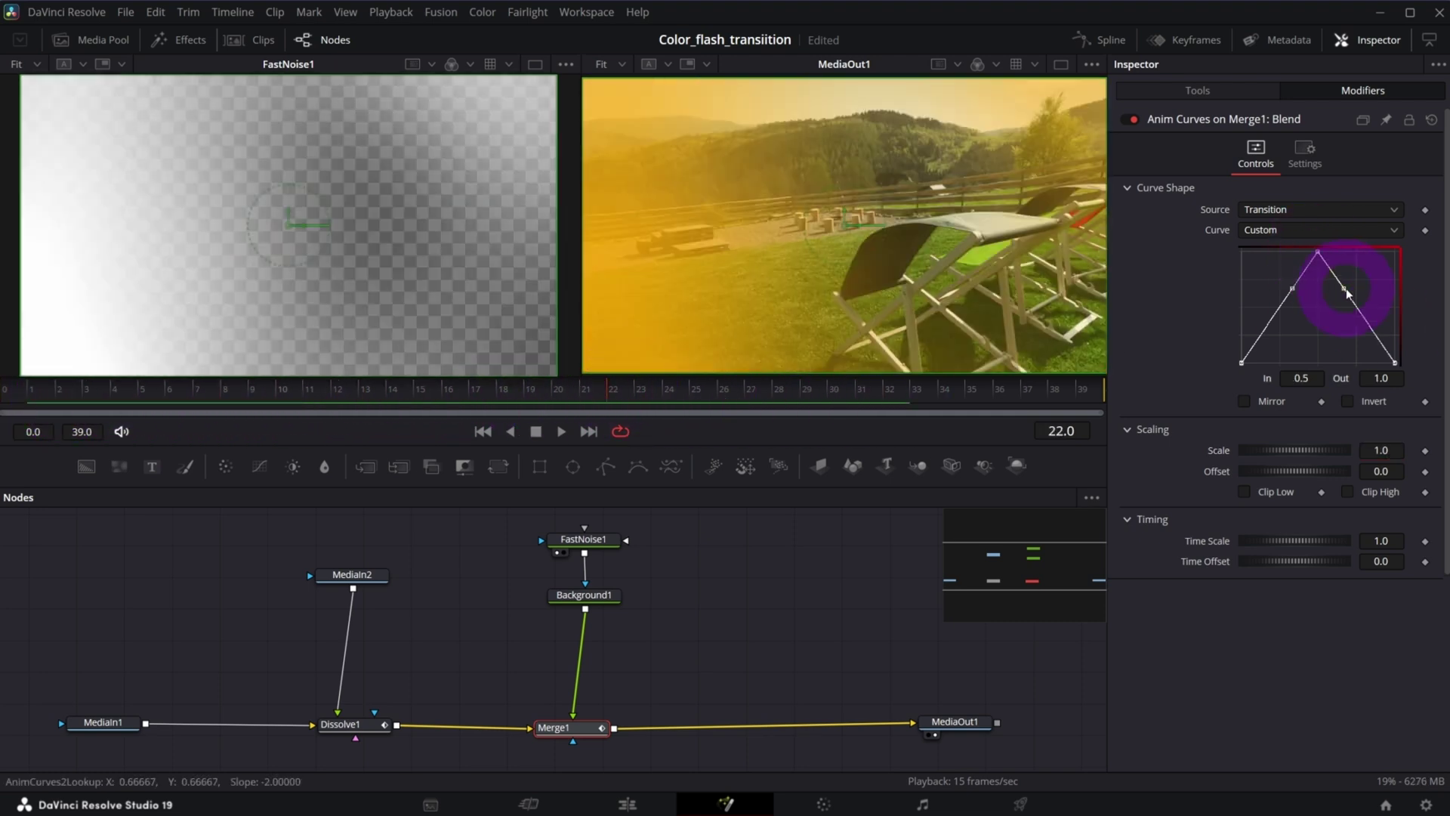
{"action": "left_click_drag", "start_coordinate": [1334, 275], "coordinate": [1385, 350]}
{"action": "left_click", "coordinate": [1269, 346]}
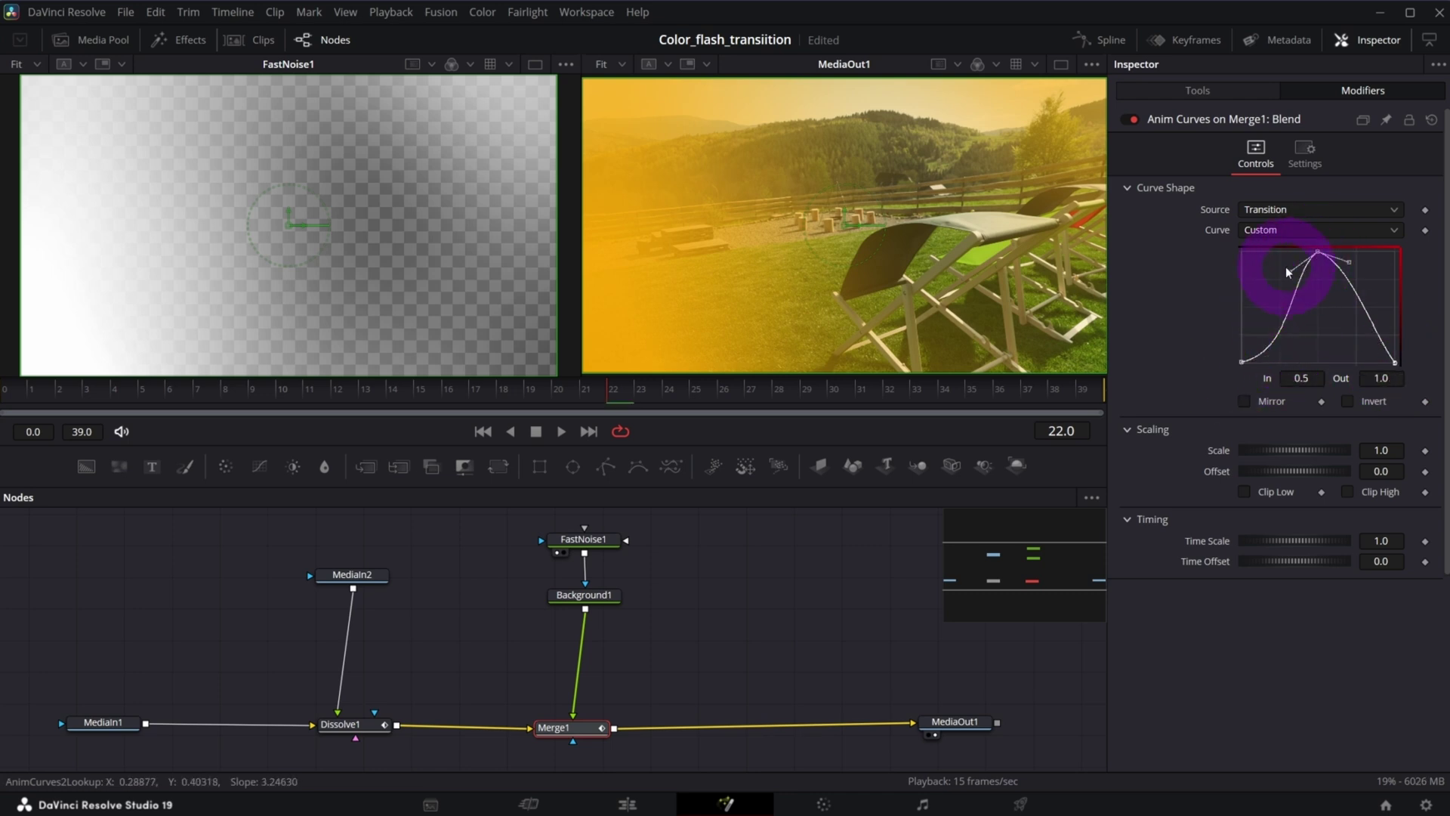
{"action": "left_click_drag", "start_coordinate": [1287, 271], "coordinate": [1334, 261]}
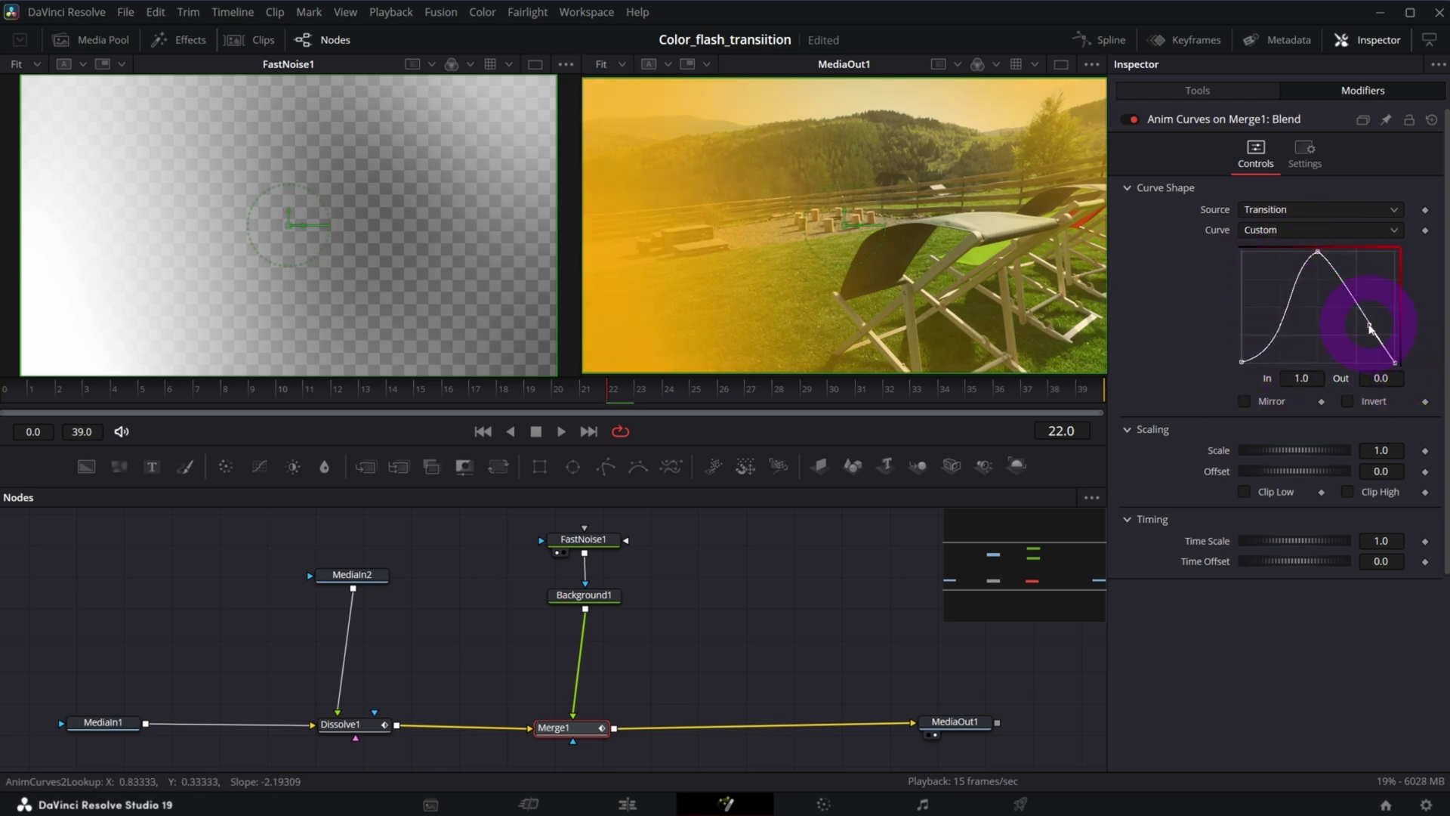
{"action": "left_click", "coordinate": [178, 383]}
{"action": "left_click", "coordinate": [307, 599]}
{"action": "key", "text": "space"}
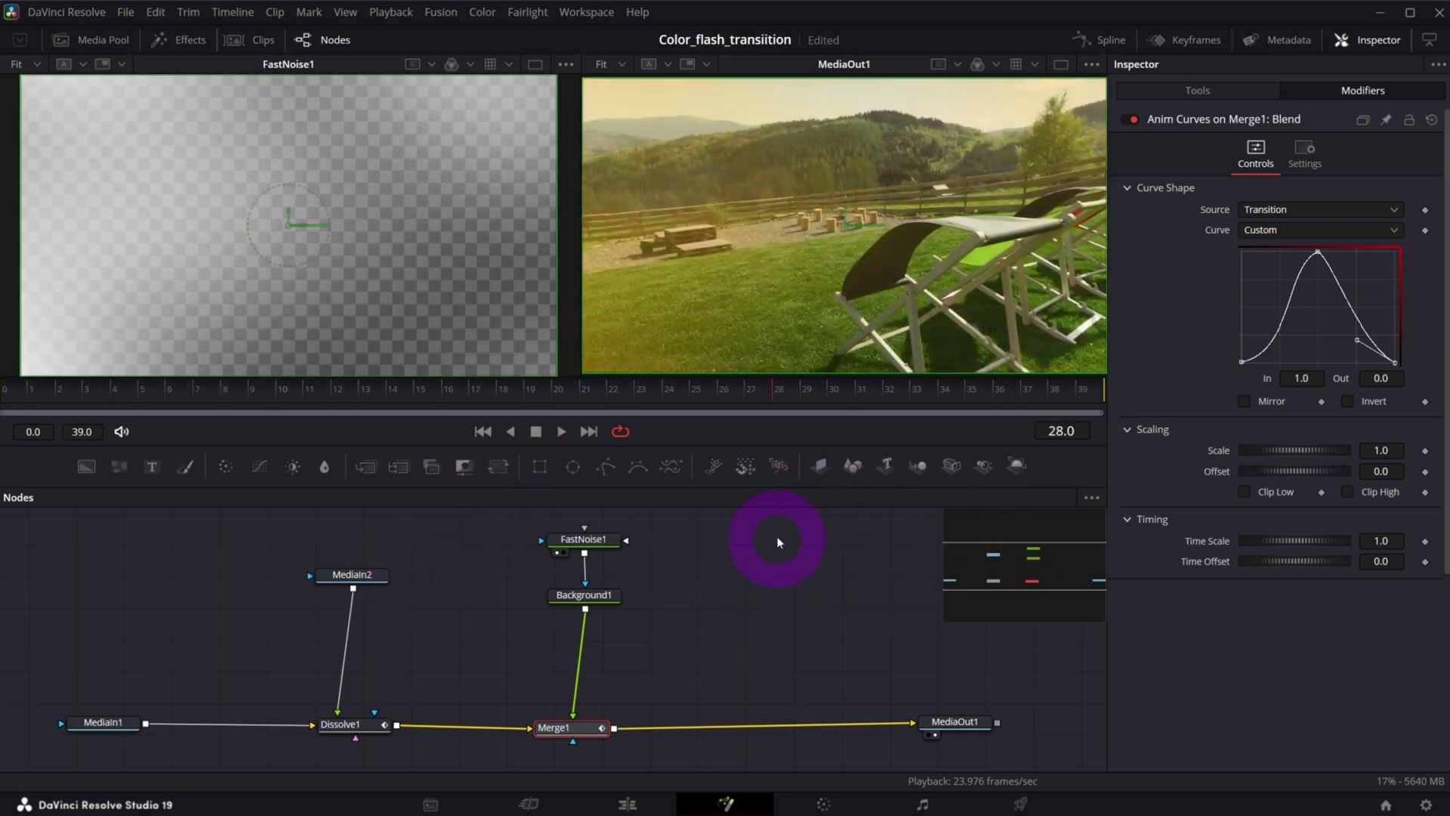
Stop playback, select Dissolve1, show its Anim Curves modifier, and pan the node graph into view.
{"action": "left_click", "coordinate": [553, 727]}
{"action": "key", "text": "space"}
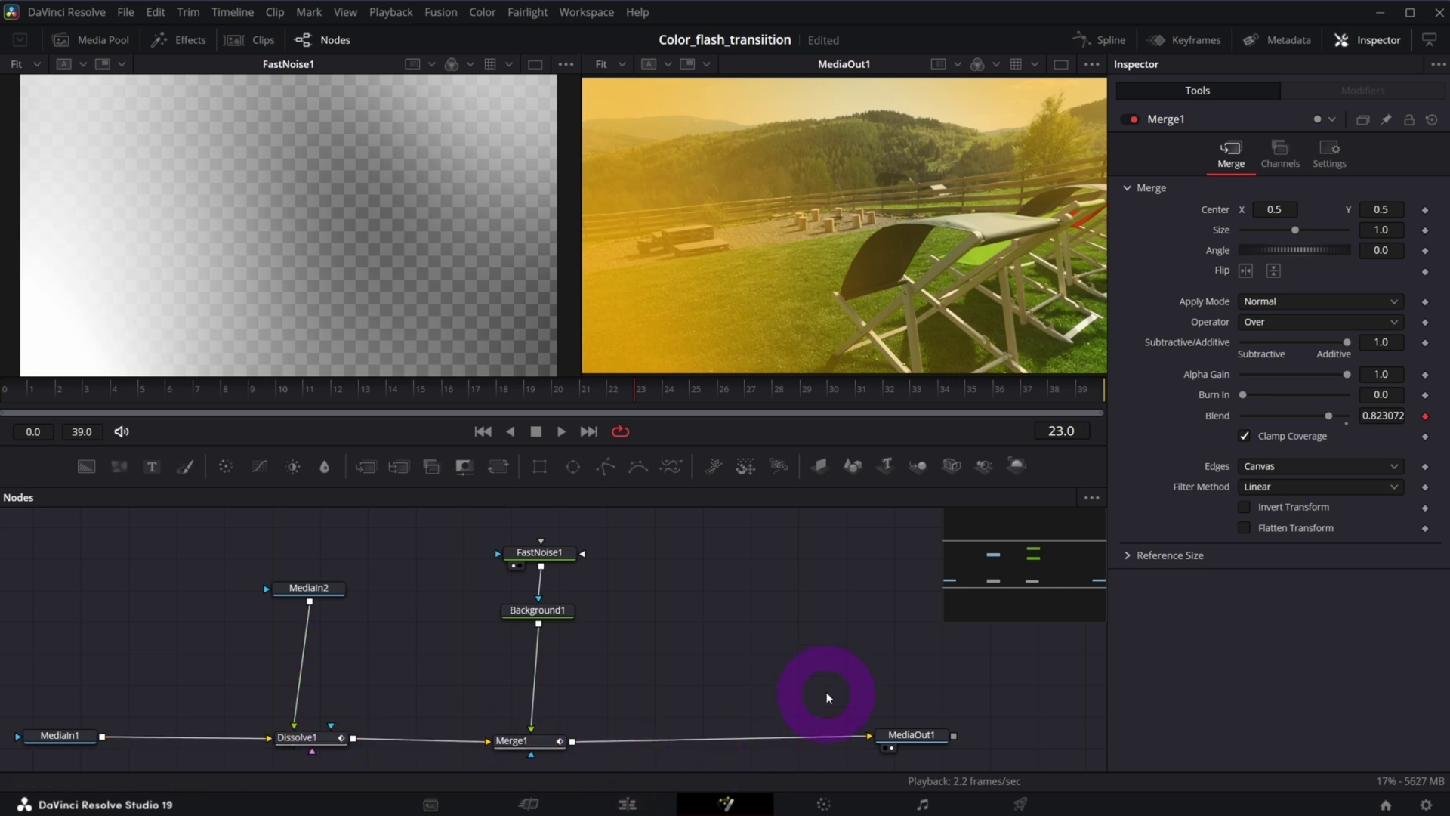
{"action": "left_click", "coordinate": [301, 738]}
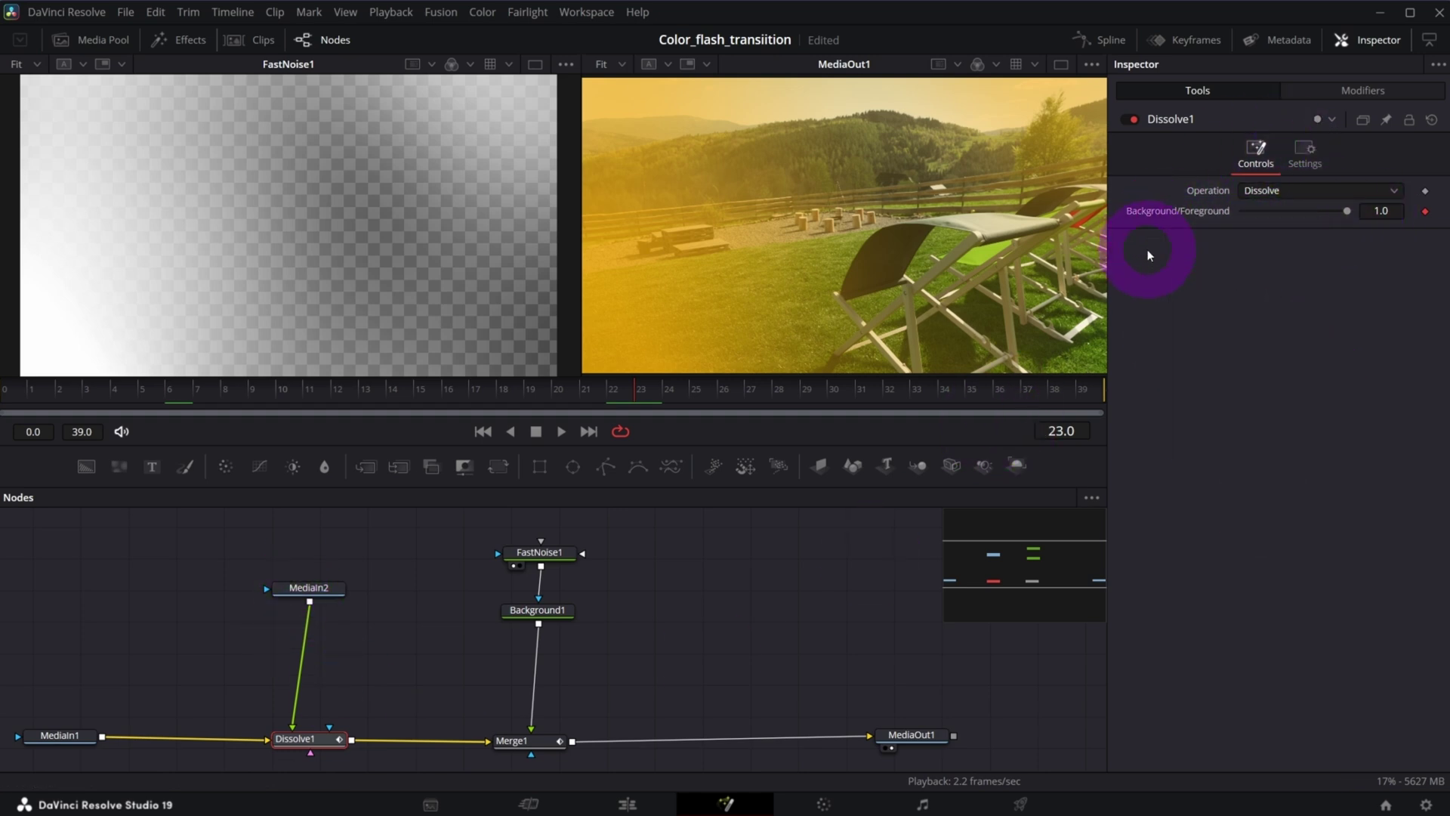
{"action": "left_click", "coordinate": [1331, 88]}
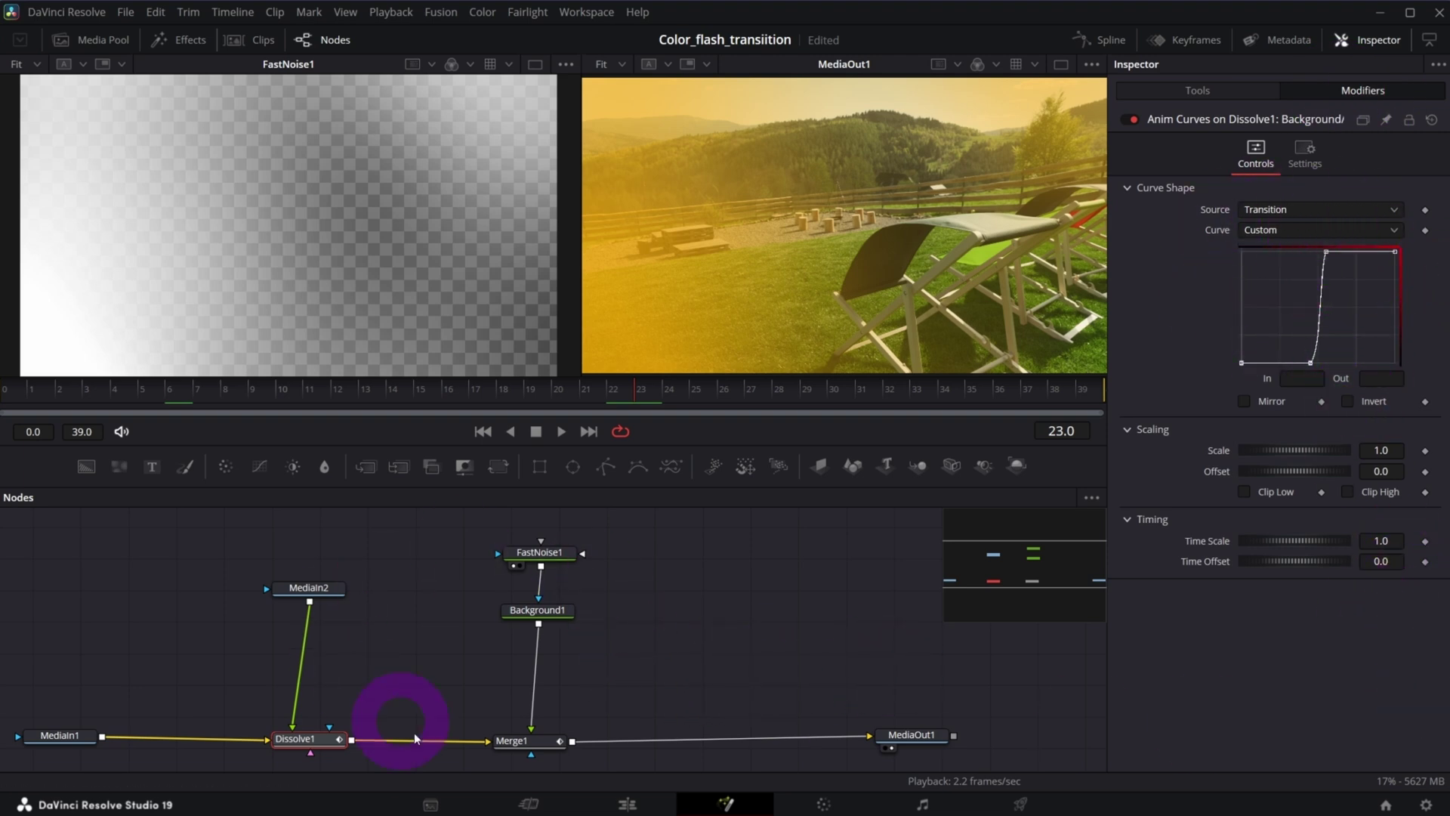
{"action": "left_click_drag", "start_coordinate": [991, 593], "coordinate": [1024, 567]}
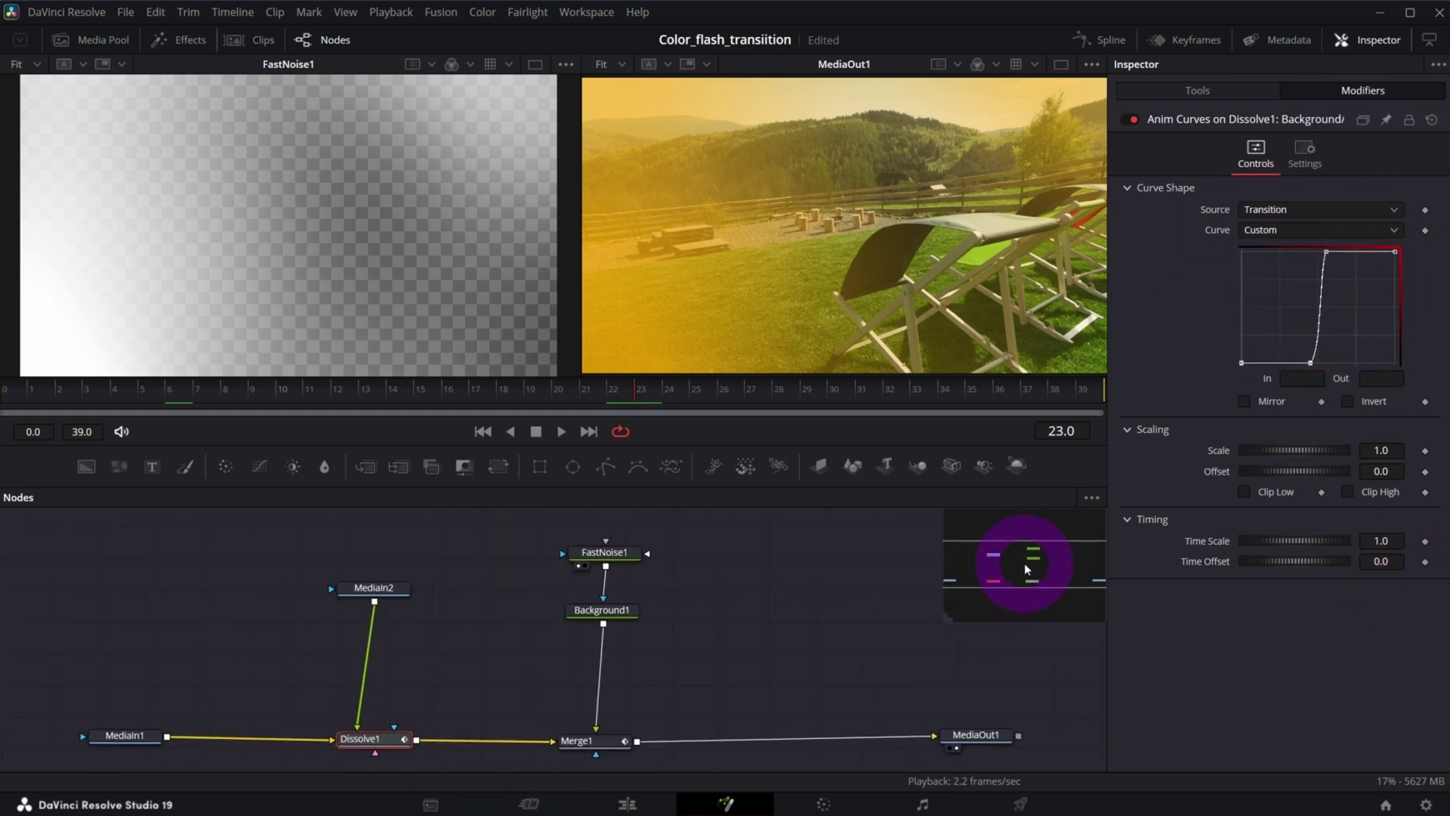
{"action": "left_click_drag", "start_coordinate": [1118, 600], "coordinate": [830, 645]}
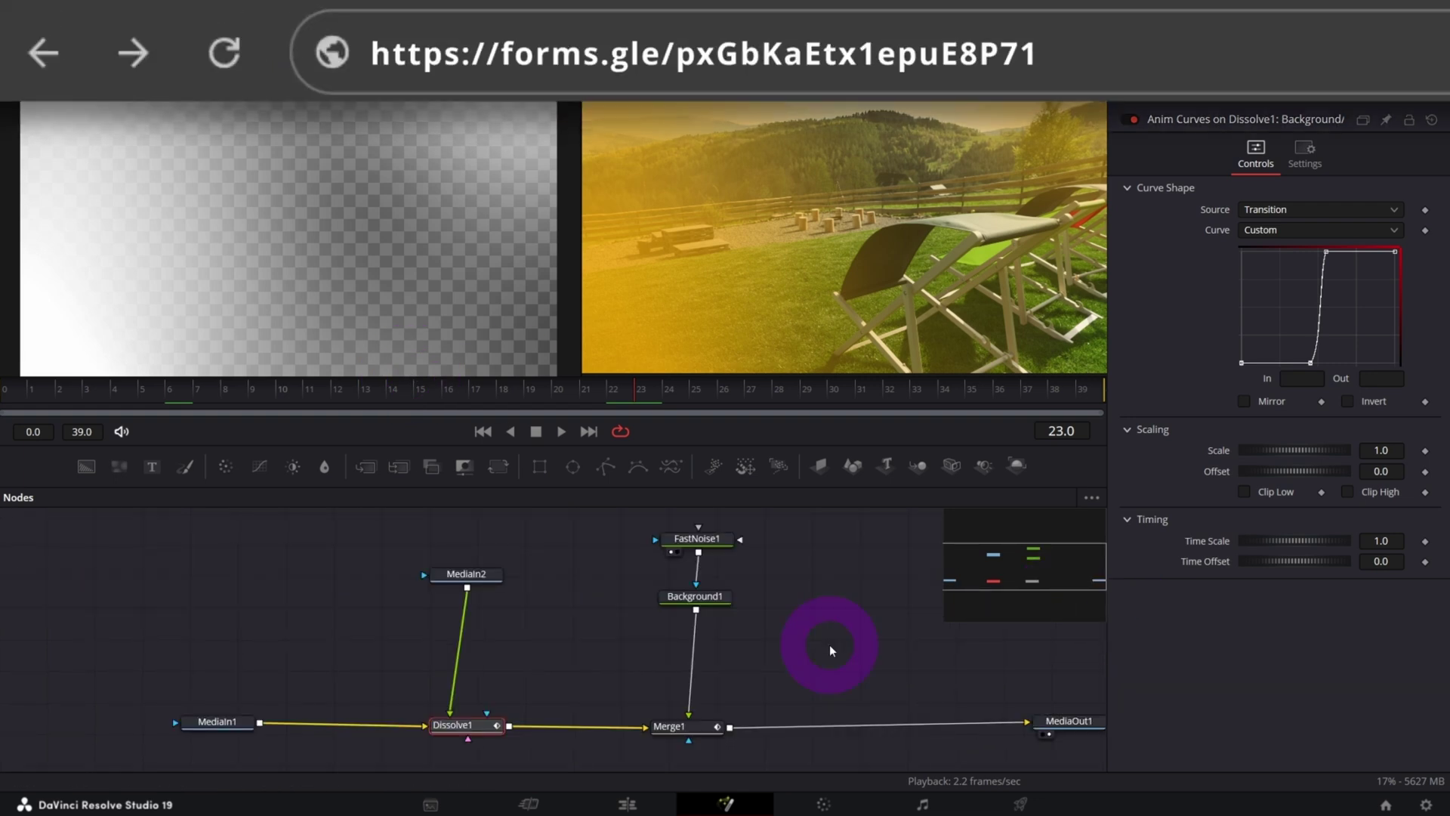
Back on the Edit page, open the first transition's flash comp in Fusion.
{"action": "left_click", "coordinate": [630, 804]}
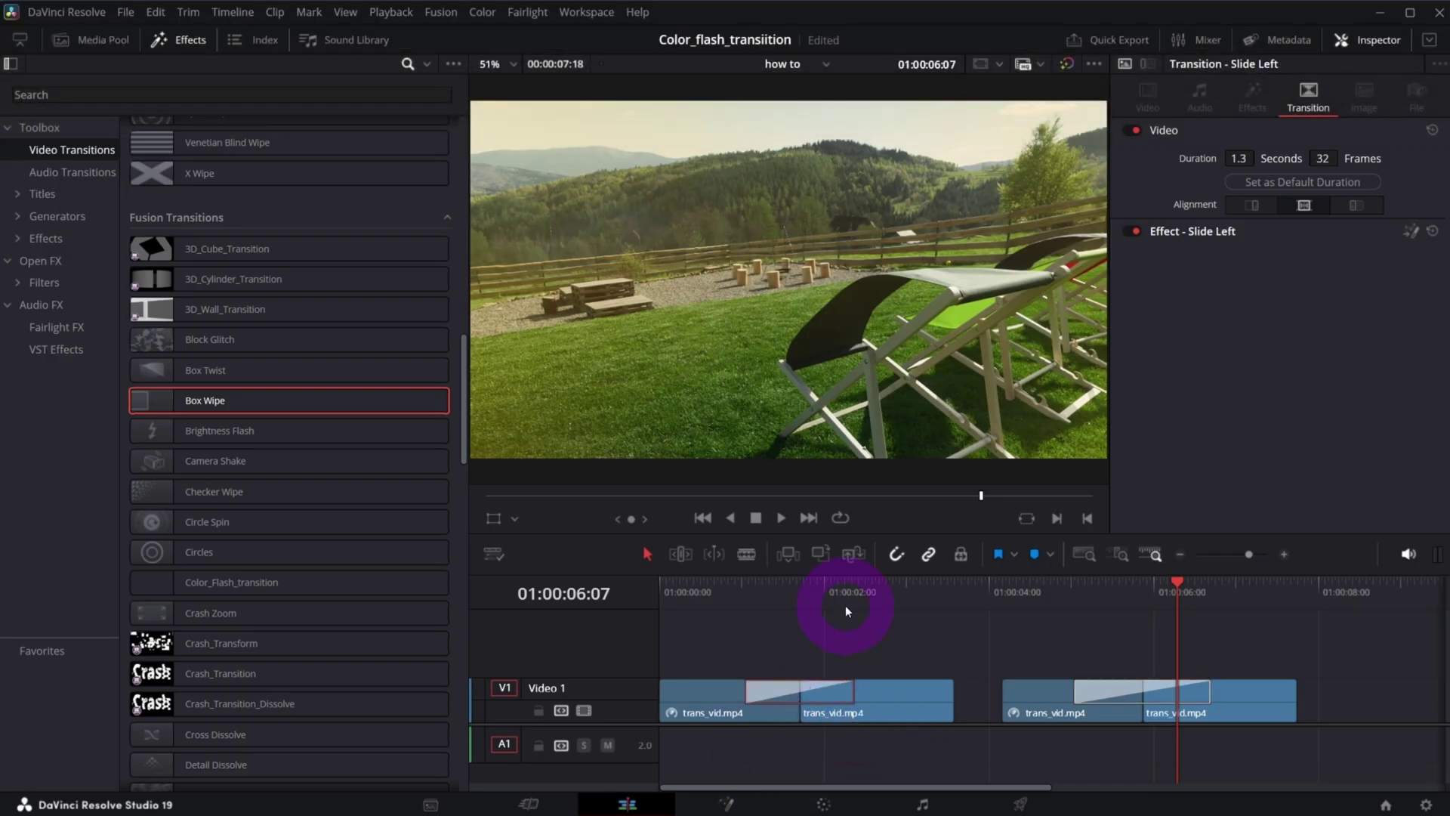
{"action": "left_click", "coordinate": [838, 604]}
{"action": "right_click", "coordinate": [836, 689]}
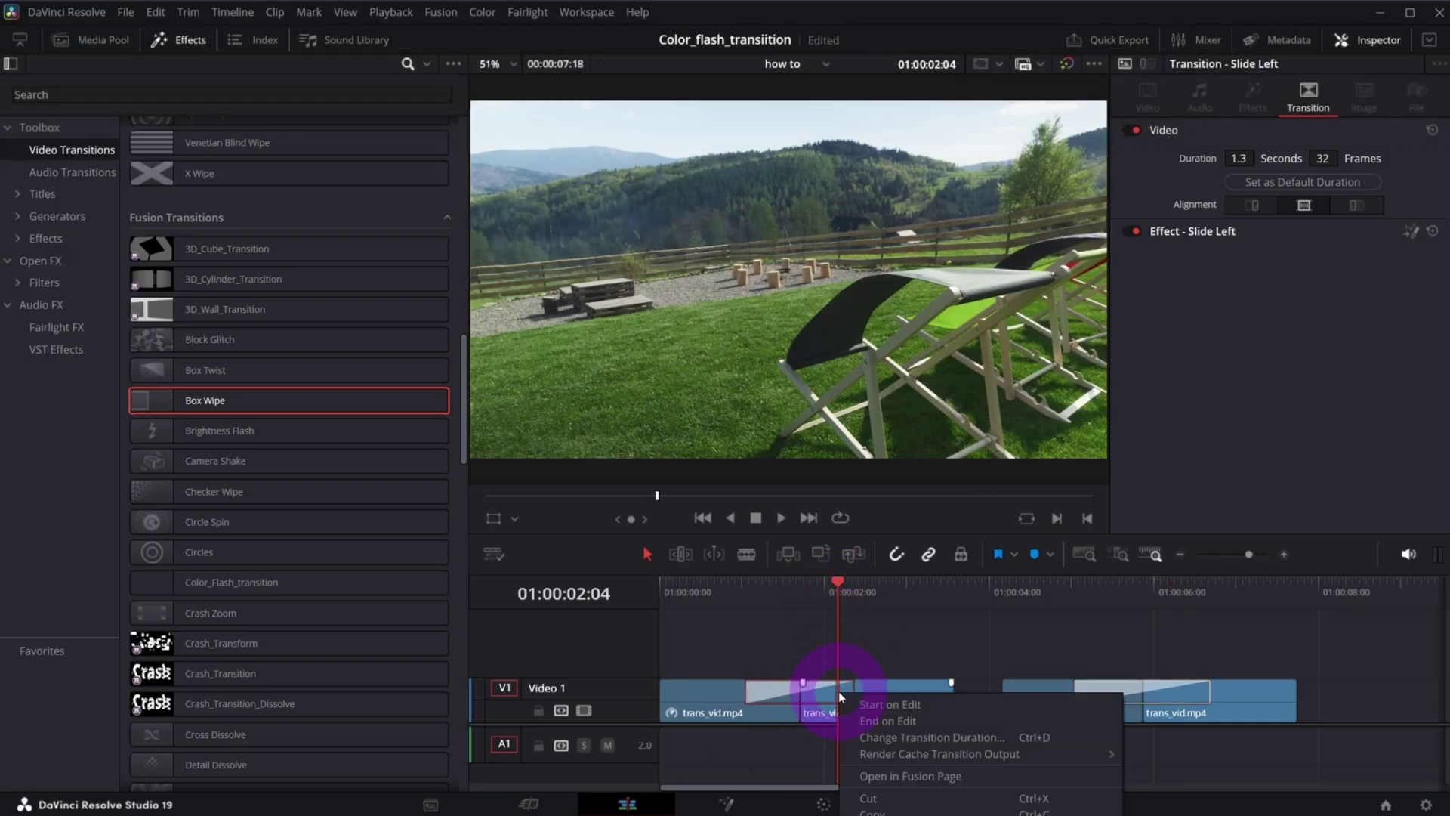
{"action": "left_click", "coordinate": [911, 777]}
{"action": "left_click_drag", "start_coordinate": [1043, 631], "coordinate": [1068, 582]}
Inspect the Glow_Gain and MediaOut1 nodes, nudging Glow_Gain slightly in the graph.
{"action": "left_click", "coordinate": [399, 685]}
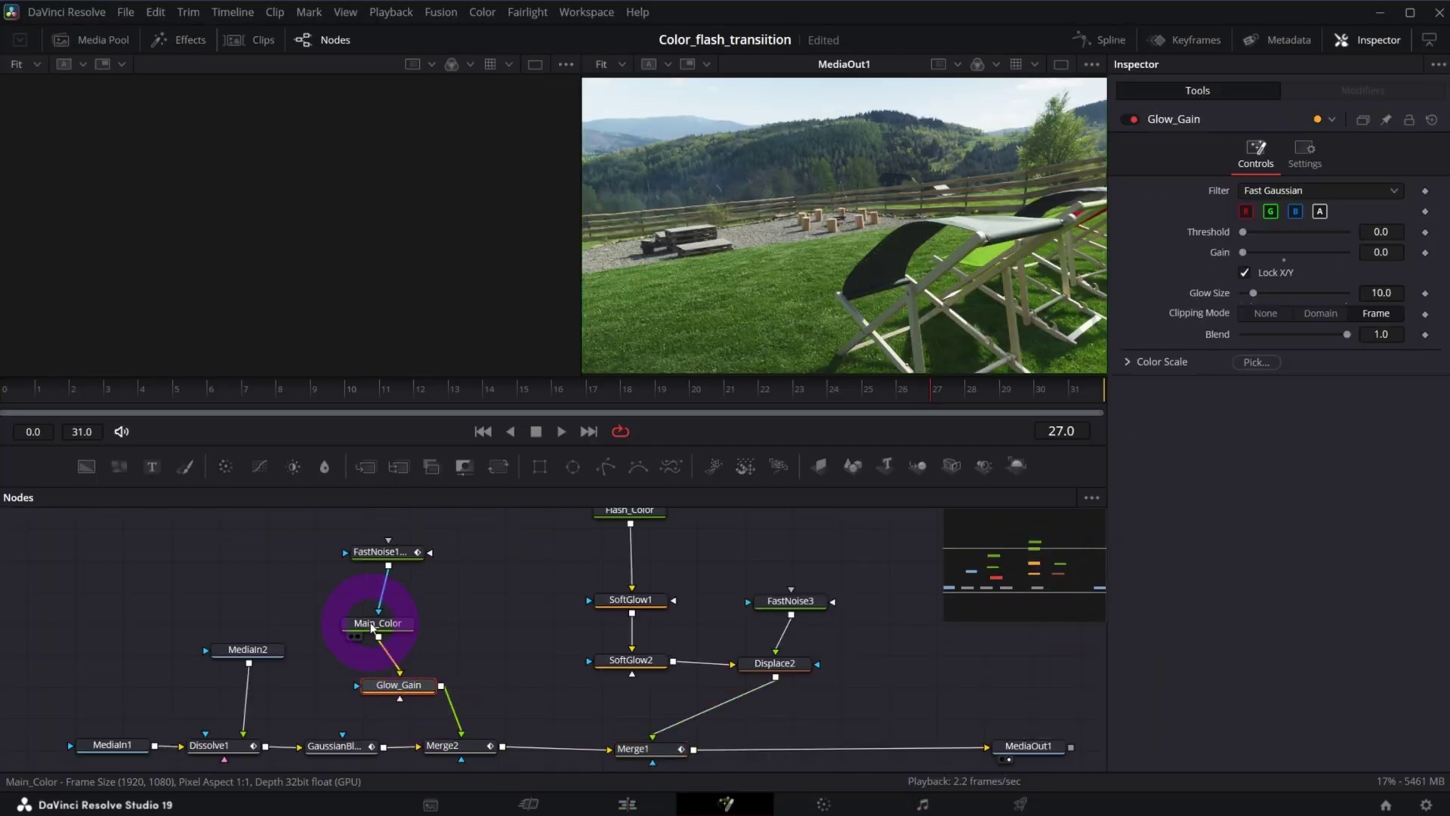
{"action": "left_click_drag", "start_coordinate": [396, 684], "coordinate": [402, 680]}
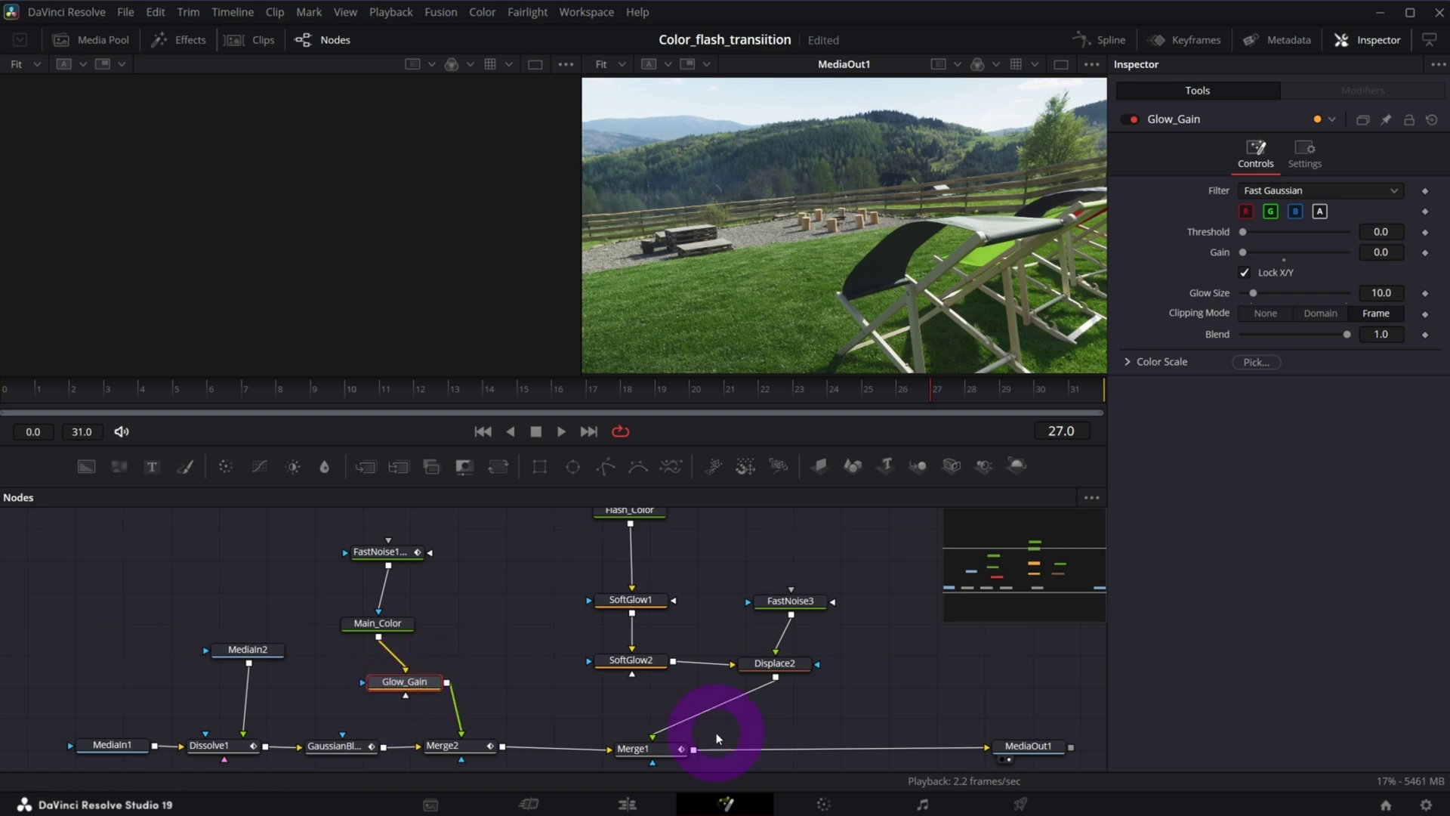
{"action": "left_click", "coordinate": [1024, 747]}
{"action": "scroll", "coordinate": [1024, 755], "scroll_direction": "down", "scroll_amount": 1}
{"action": "left_click", "coordinate": [405, 669]}
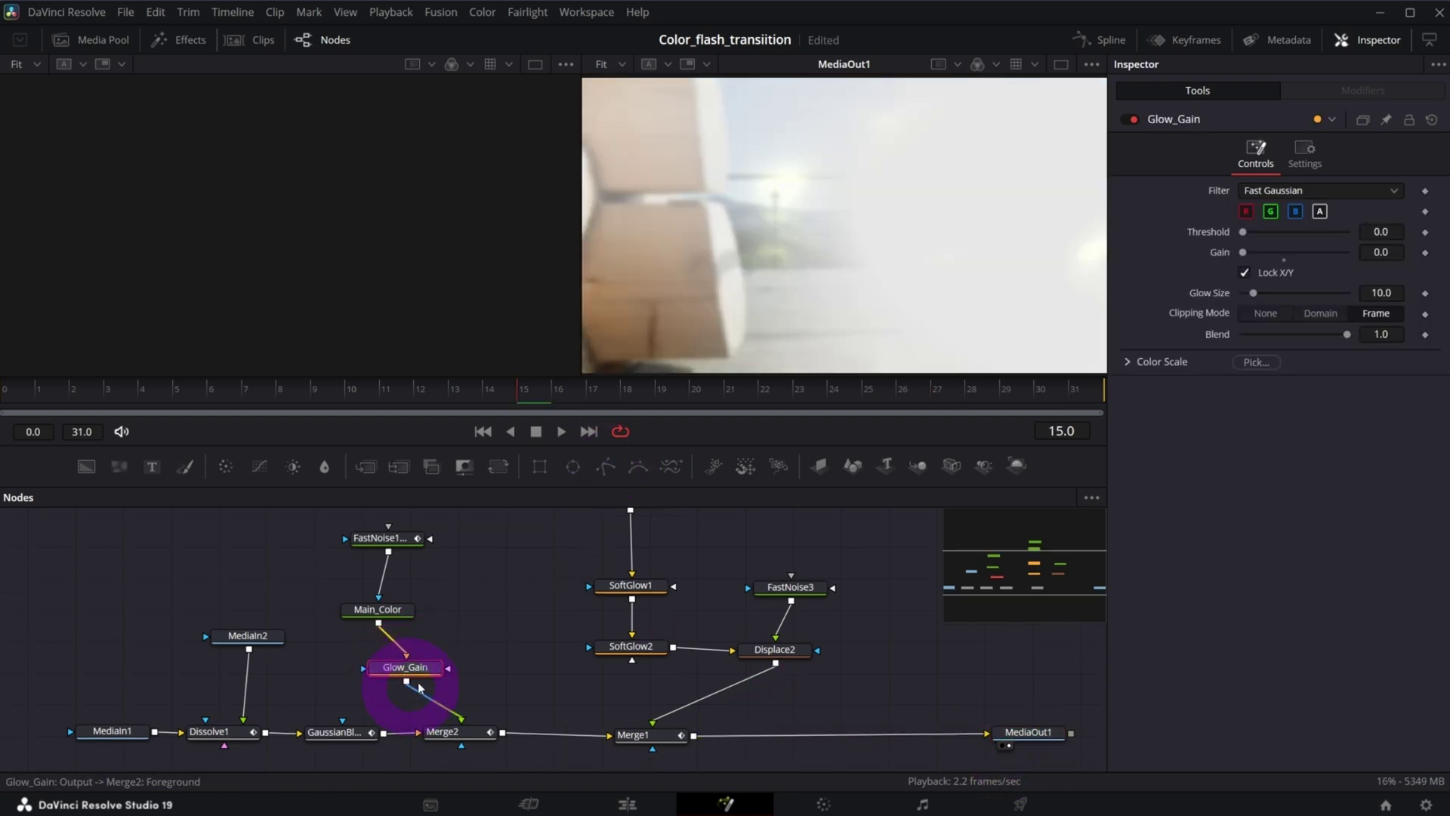
{"action": "mouse_move", "coordinate": [1267, 252]}
{"action": "left_mouse_down"}
{"action": "mouse_move", "coordinate": [1305, 257]}
{"action": "mouse_move", "coordinate": [1257, 274]}
{"action": "mouse_move", "coordinate": [1246, 261]}
{"action": "left_mouse_up"}
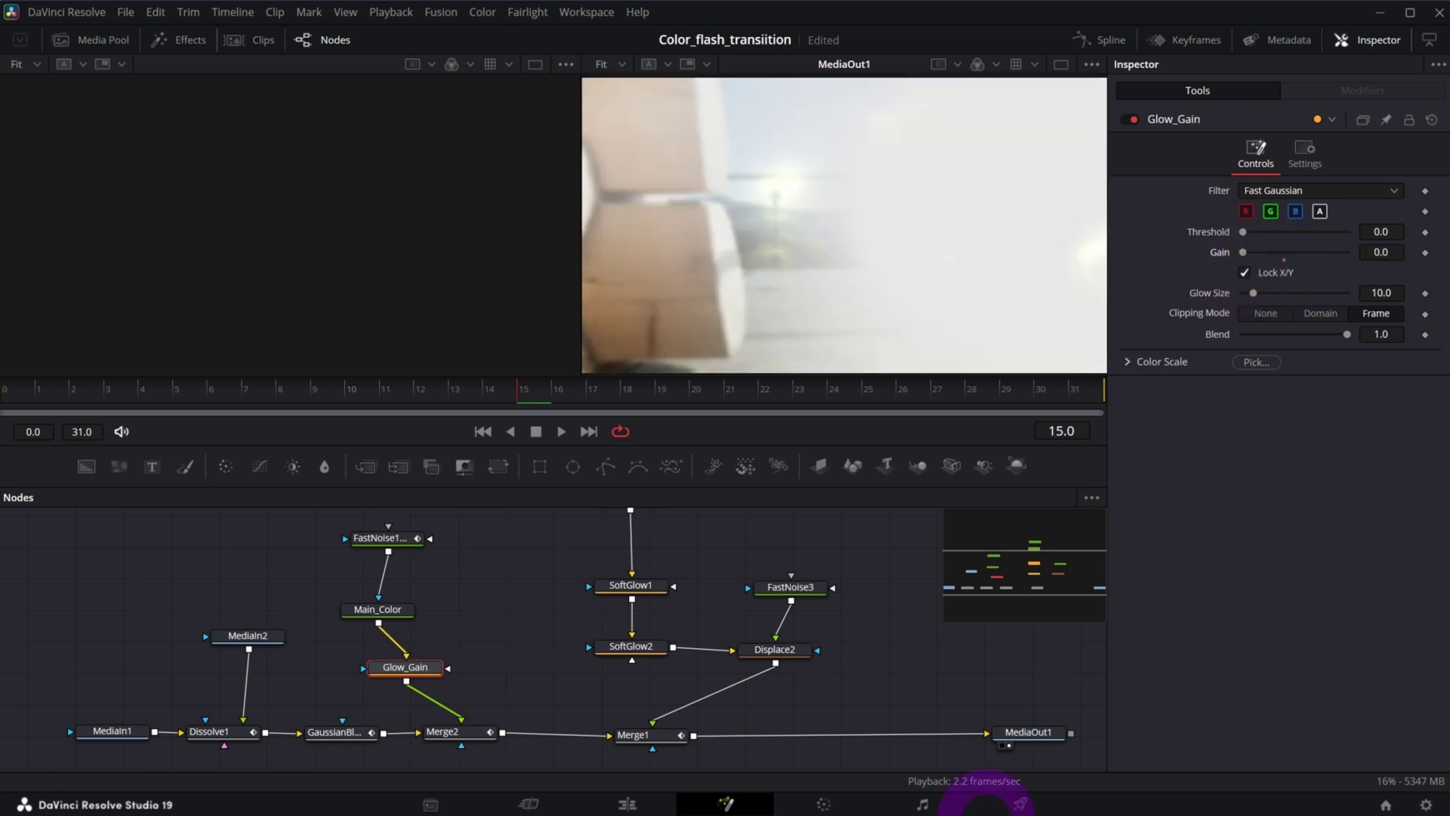
View Displace2 alone in the right viewer and play the flash animation.
{"action": "left_click", "coordinate": [775, 651]}
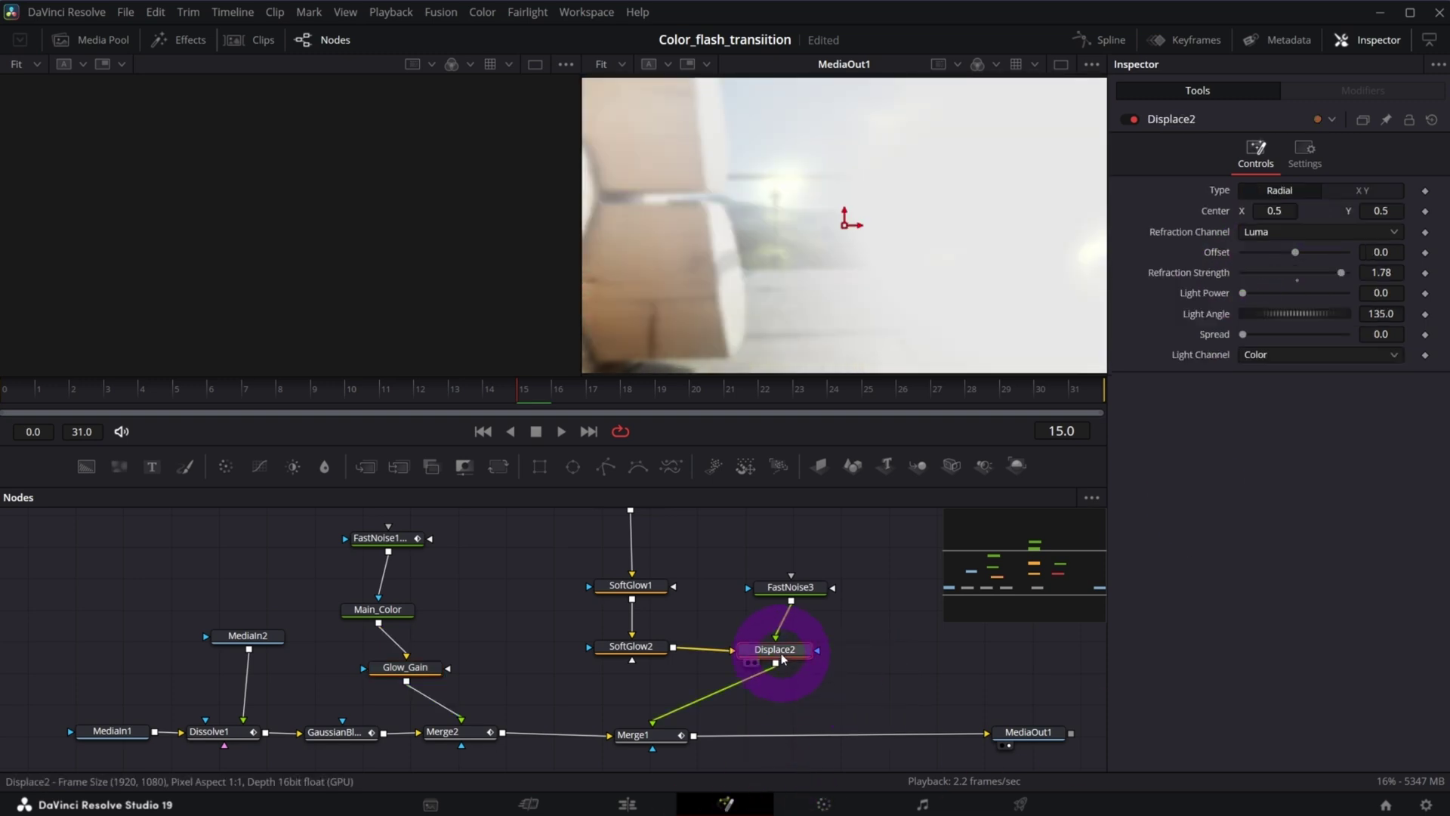
{"action": "key", "text": "2"}
{"action": "key", "text": "space"}
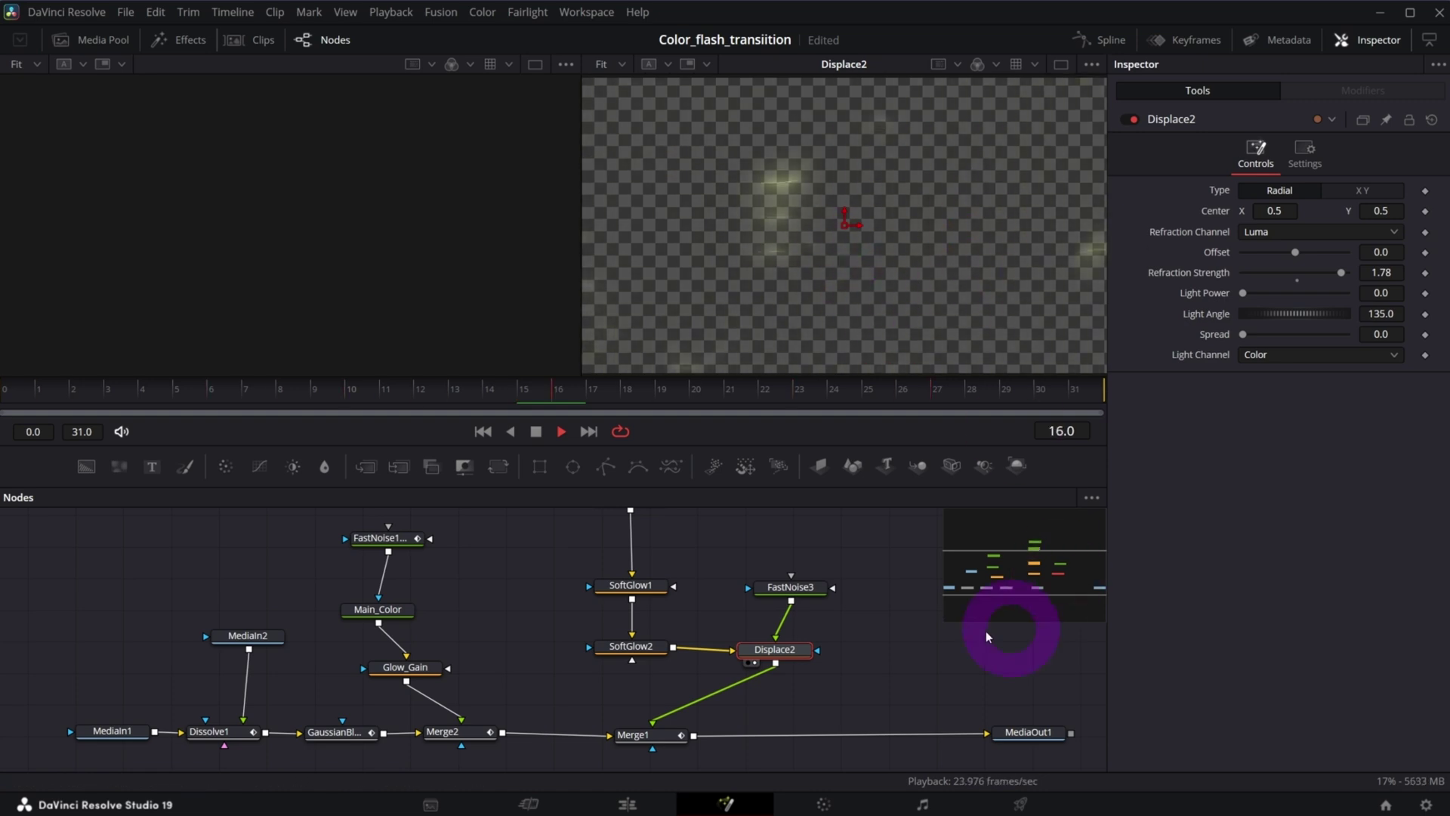
Preview FastNoise2_1 and then Flash_Color in viewer 1, playing and stopping at frame 17.
{"action": "key", "text": "space"}
{"action": "left_click_drag", "start_coordinate": [1003, 582], "coordinate": [1042, 559]}
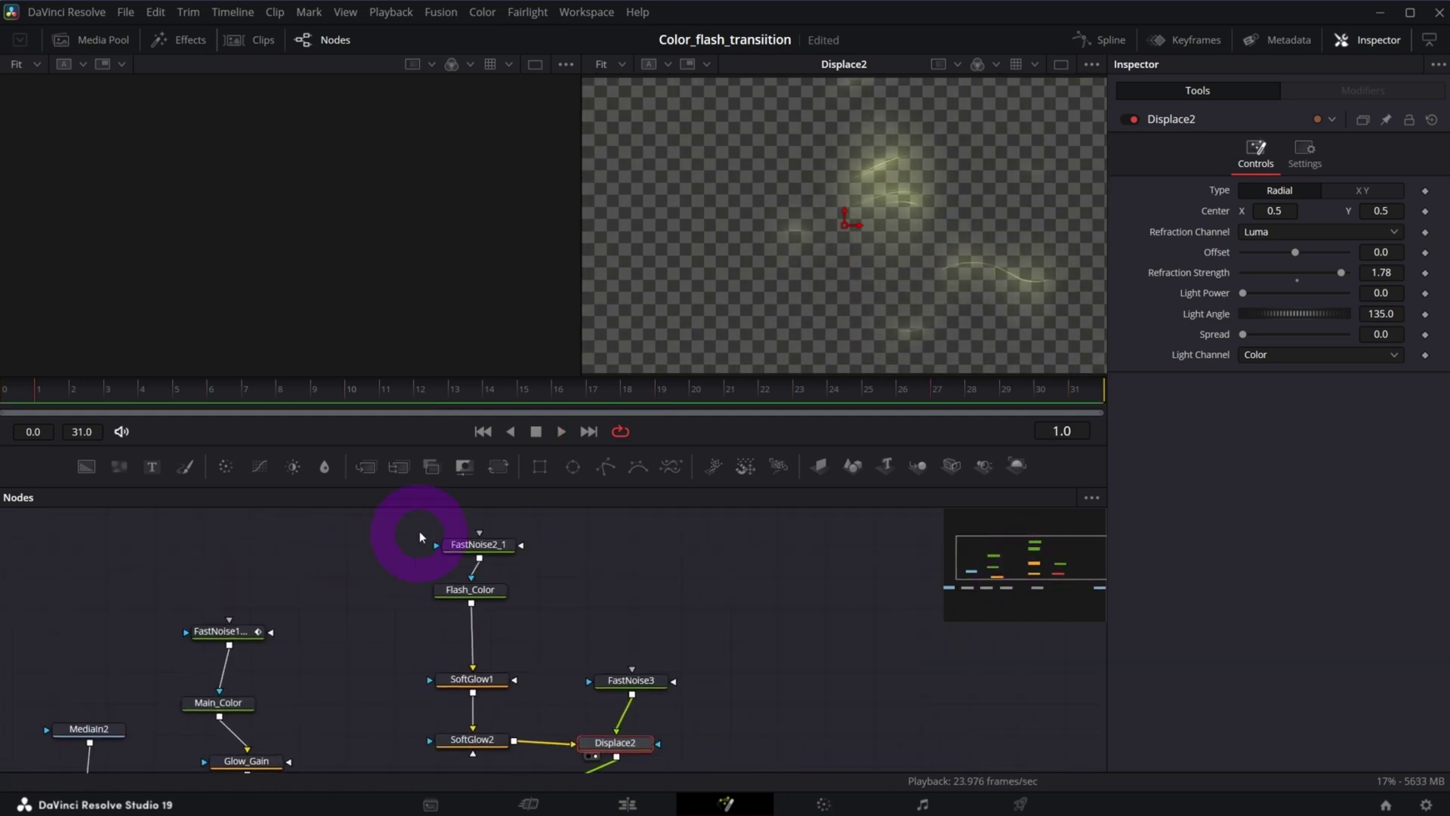
{"action": "left_click", "coordinate": [468, 549]}
{"action": "key", "text": "1"}
{"action": "key", "text": "space"}
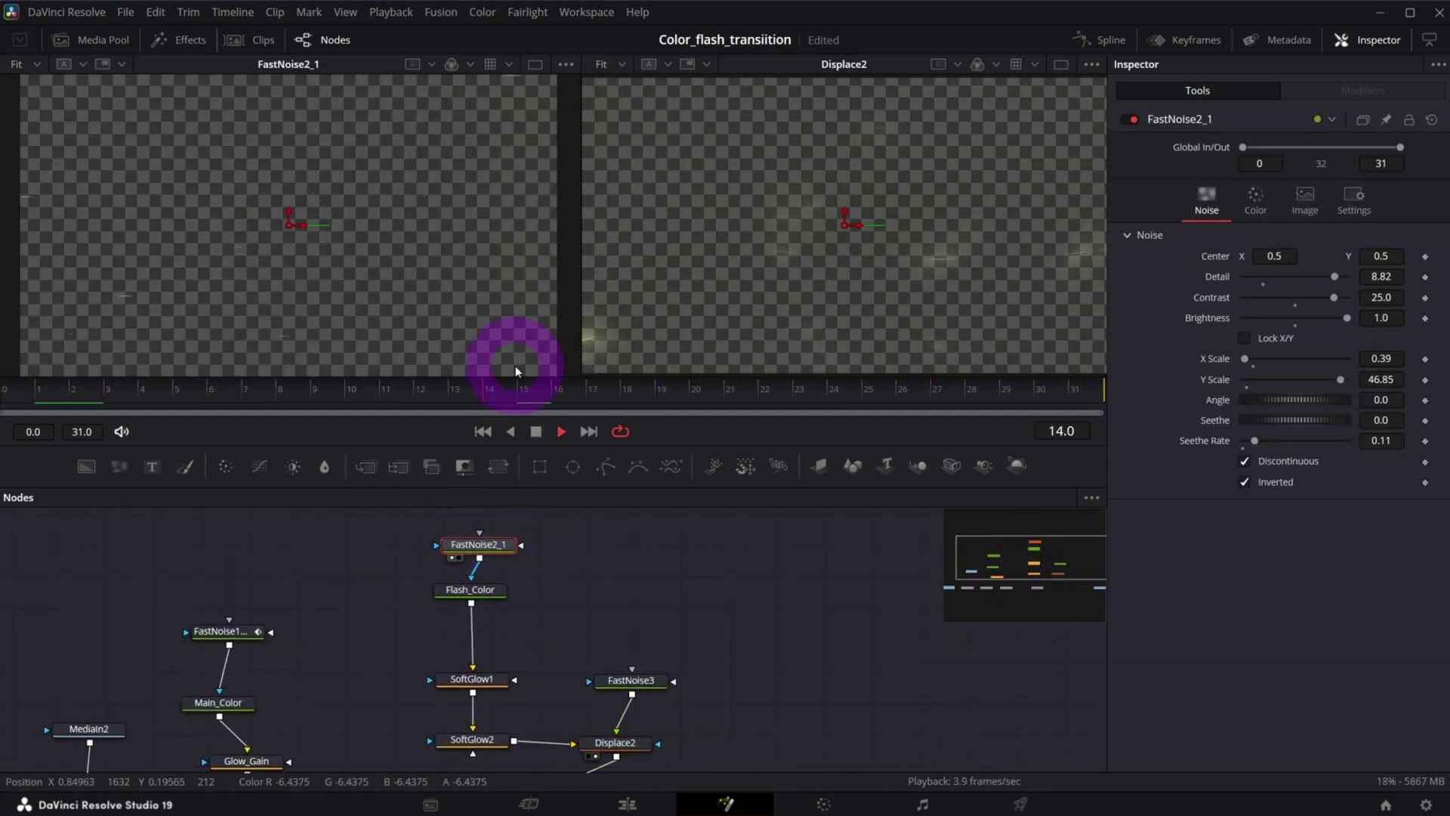
{"action": "key", "text": "space"}
{"action": "left_click", "coordinate": [463, 596]}
{"action": "key", "text": "1"}
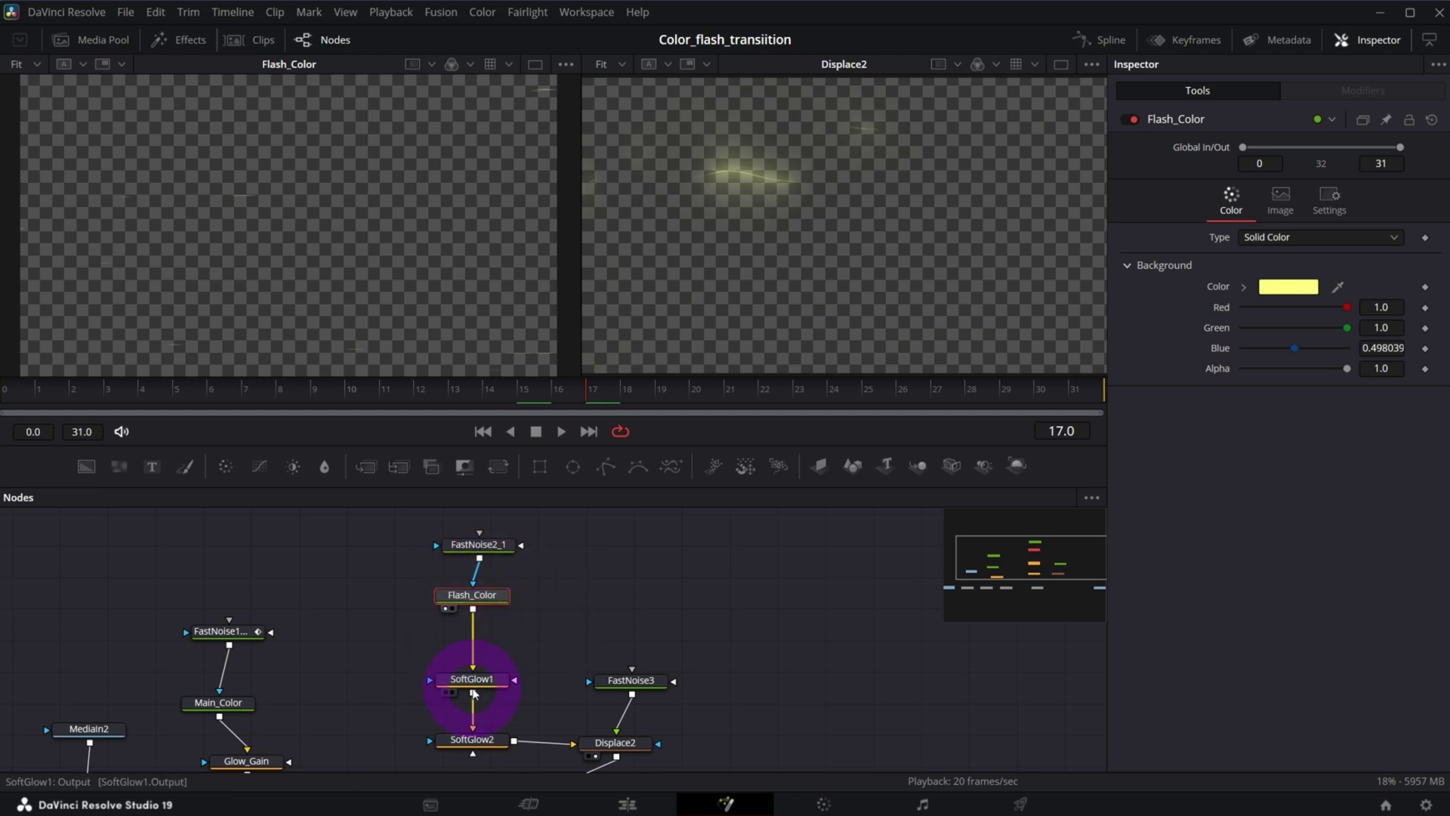
Check SoftGlow1, then show SoftGlow2 in viewer 1 and play to frame 16.
{"action": "left_click", "coordinate": [469, 678]}
{"action": "scroll", "coordinate": [513, 680], "scroll_direction": "down", "scroll_amount": 2}
{"action": "left_click", "coordinate": [476, 690]}
{"action": "scroll", "coordinate": [529, 698], "scroll_direction": "down", "scroll_amount": 2}
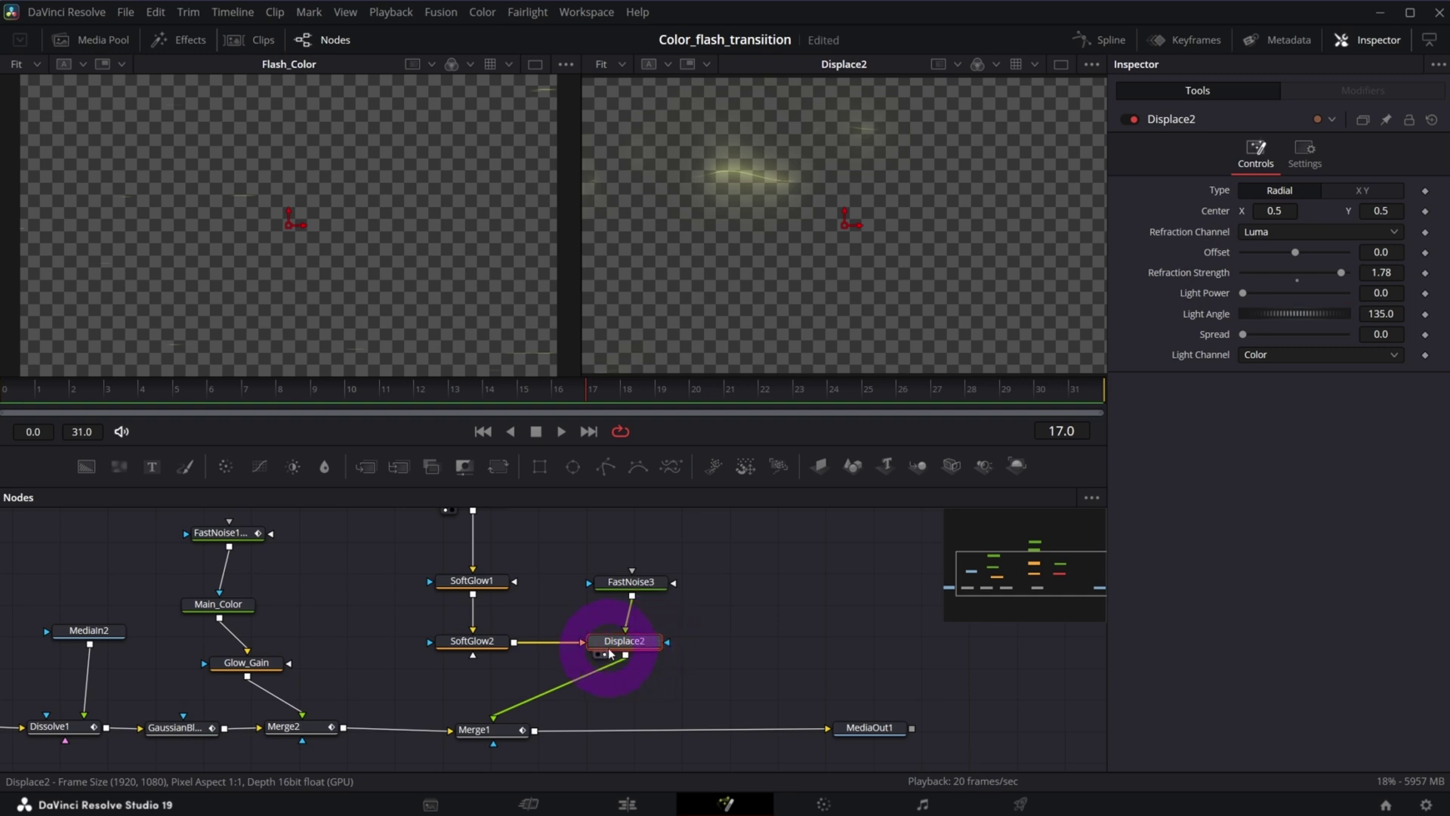
{"action": "left_click_drag", "start_coordinate": [472, 640], "coordinate": [206, 179]}
{"action": "key", "text": "space"}
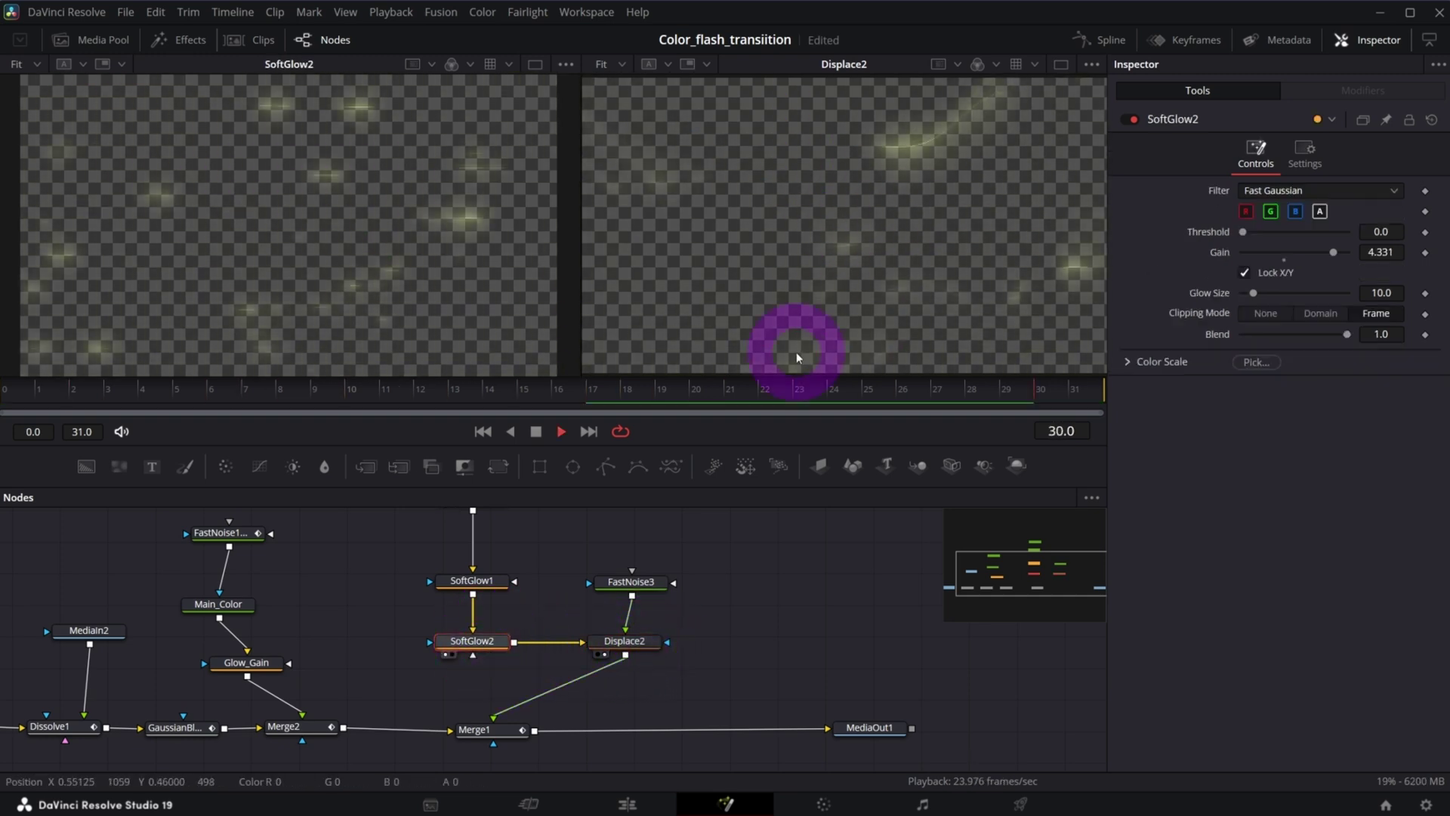
{"action": "key", "text": "space"}
Show the final MediaOut1 result in viewer 2 and play the transition from the start.
{"action": "left_click_drag", "start_coordinate": [1049, 579], "coordinate": [1050, 584]}
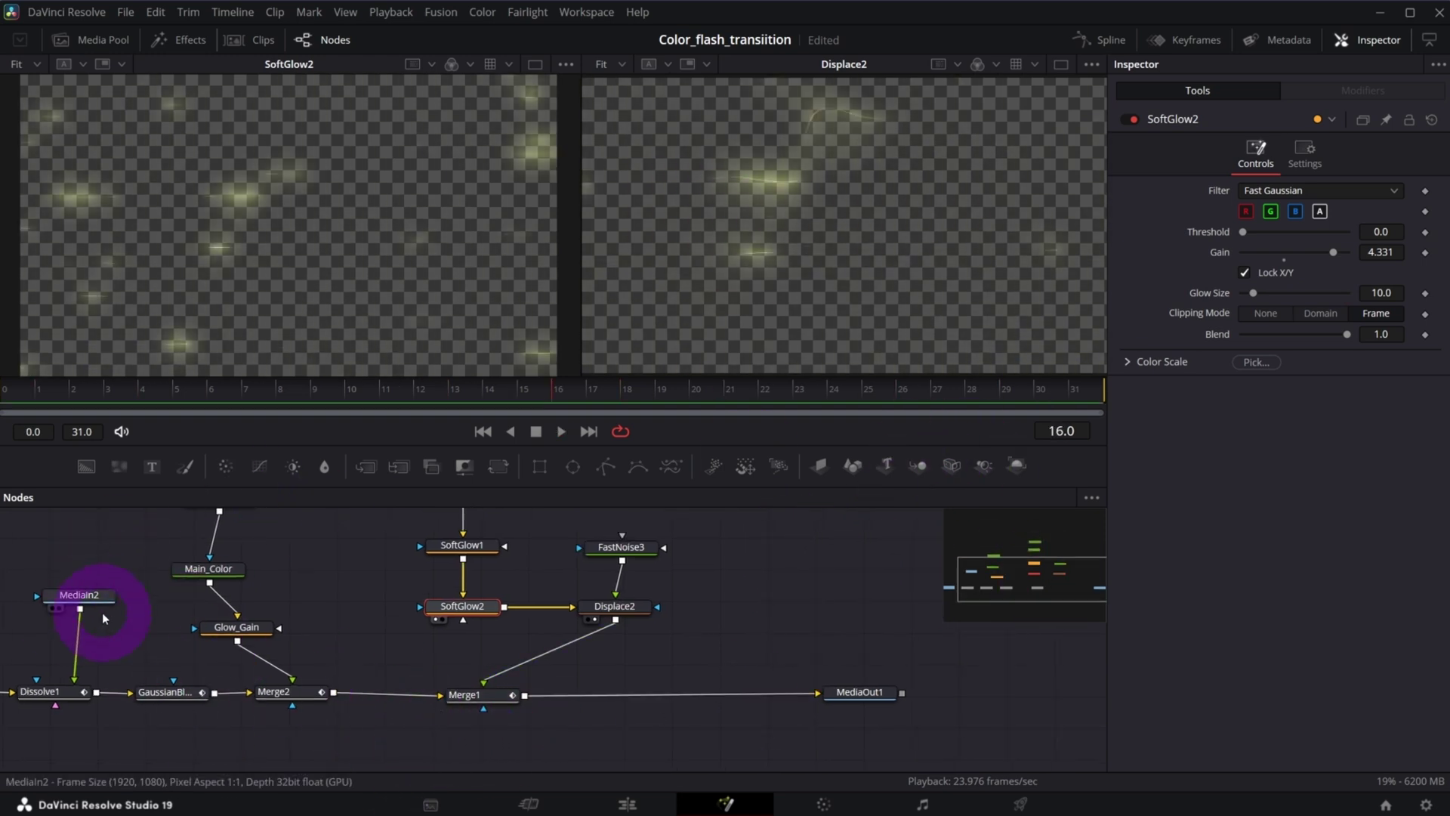
{"action": "left_click", "coordinate": [877, 696]}
{"action": "key", "text": "2"}
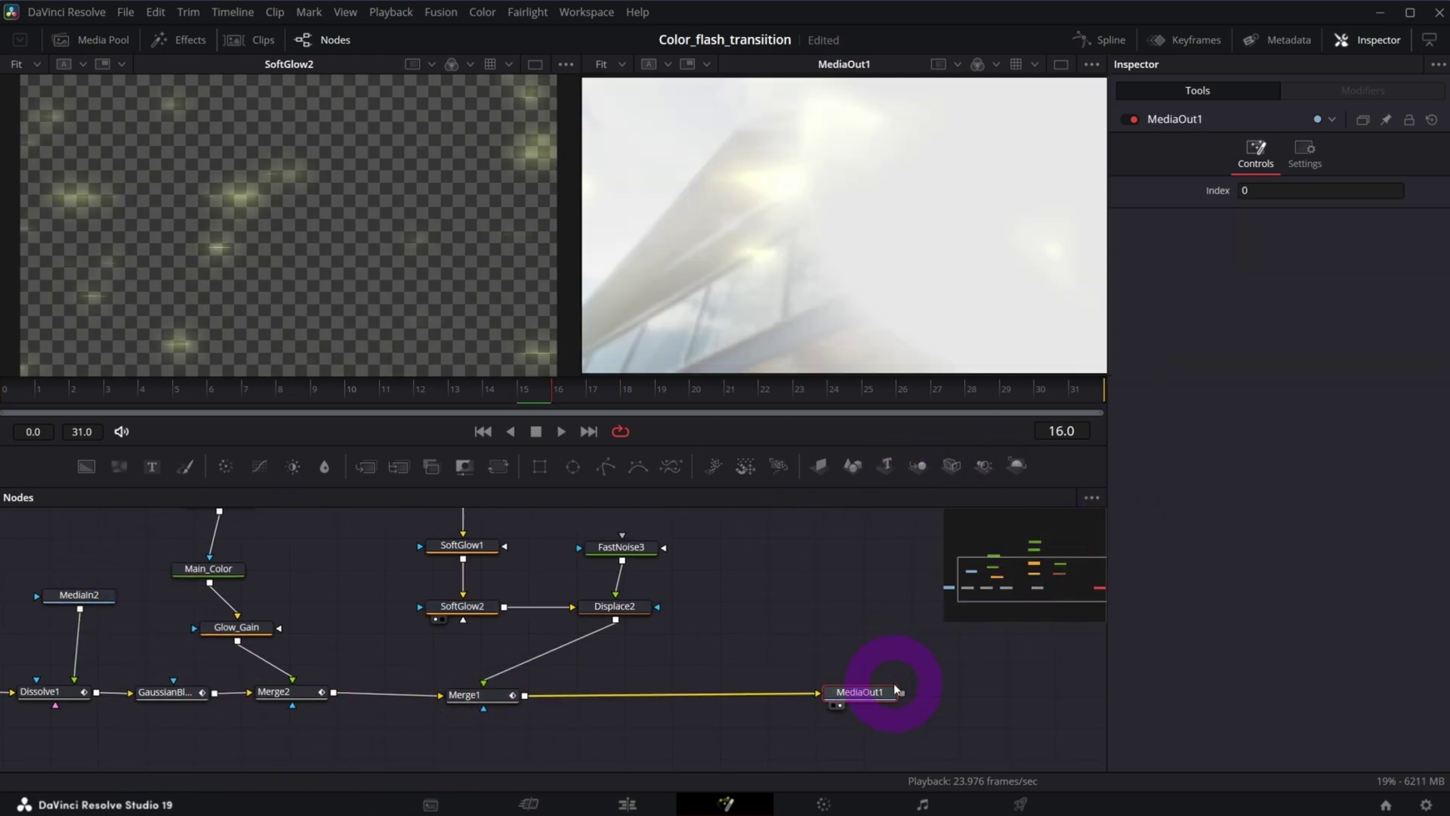
{"action": "key", "text": "space"}
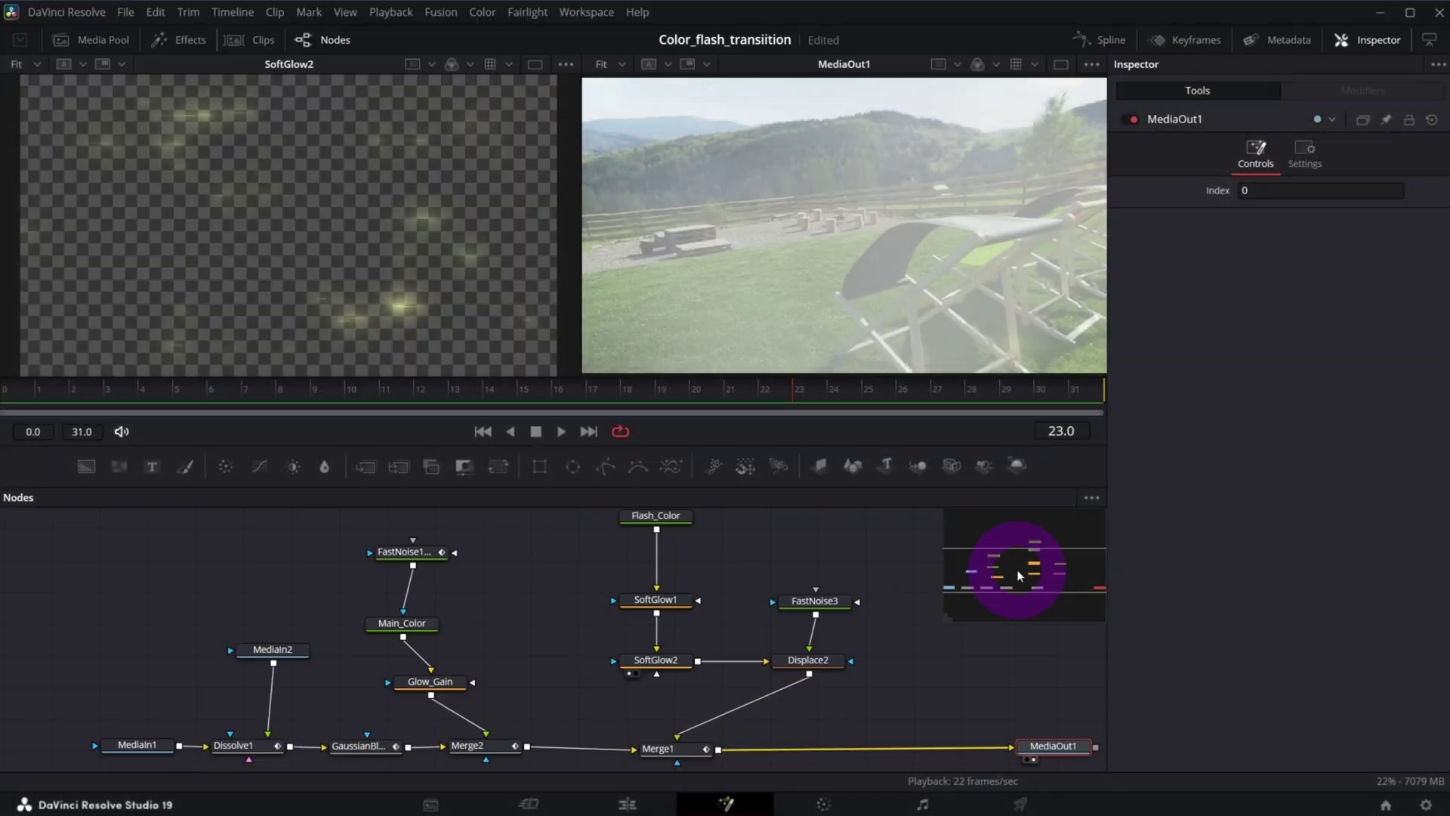
On the Edit timeline, replace the second clip pair's transition with Brightness Flash.
{"action": "left_click", "coordinate": [626, 803]}
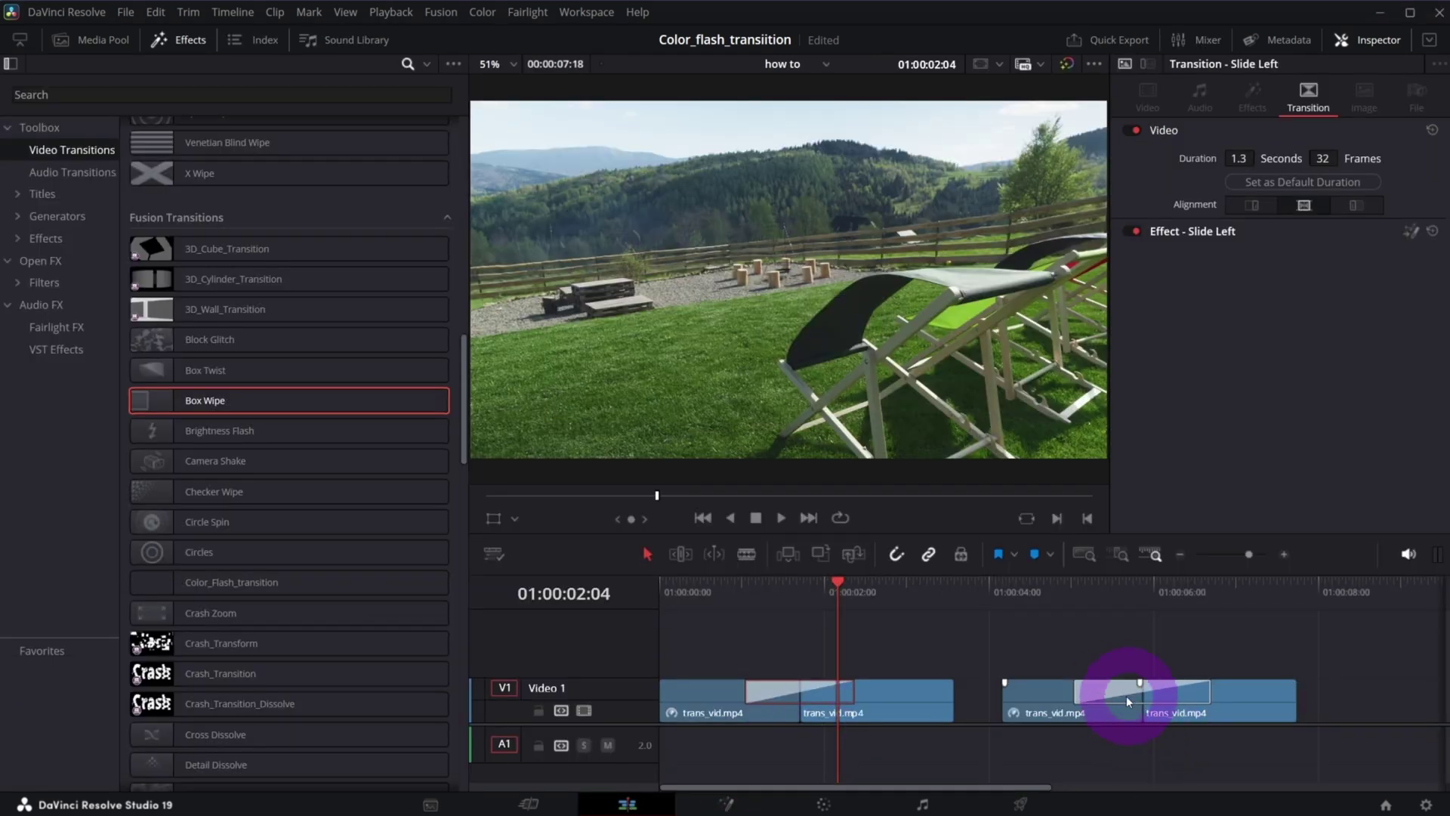
{"action": "key", "text": "Delete"}
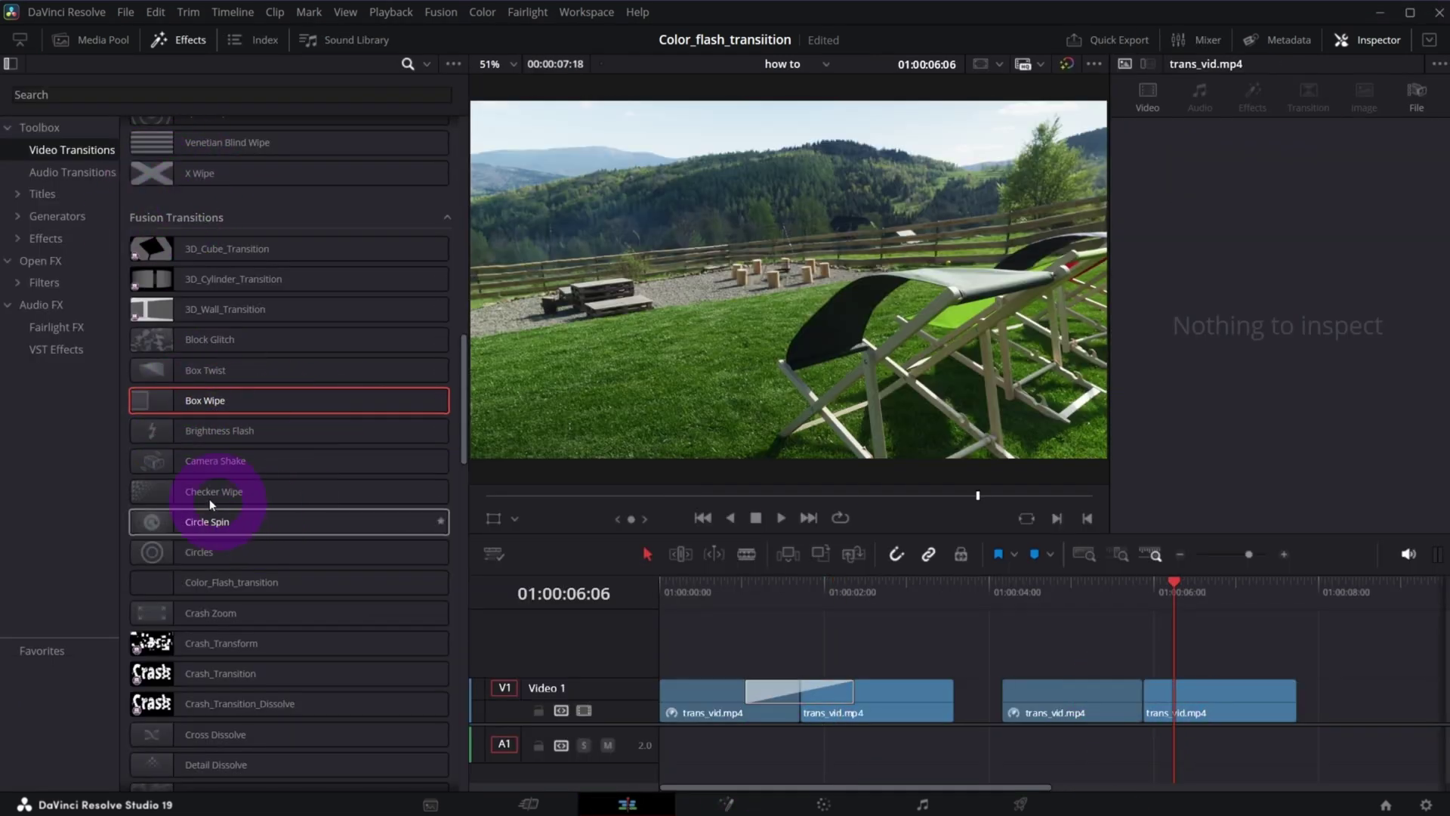
{"action": "left_click_drag", "start_coordinate": [219, 431], "coordinate": [1159, 688]}
Move the playhead to 01:00:06:10, open Brightness Flash in Fusion, and select its four nodes.
{"action": "left_click", "coordinate": [1189, 597]}
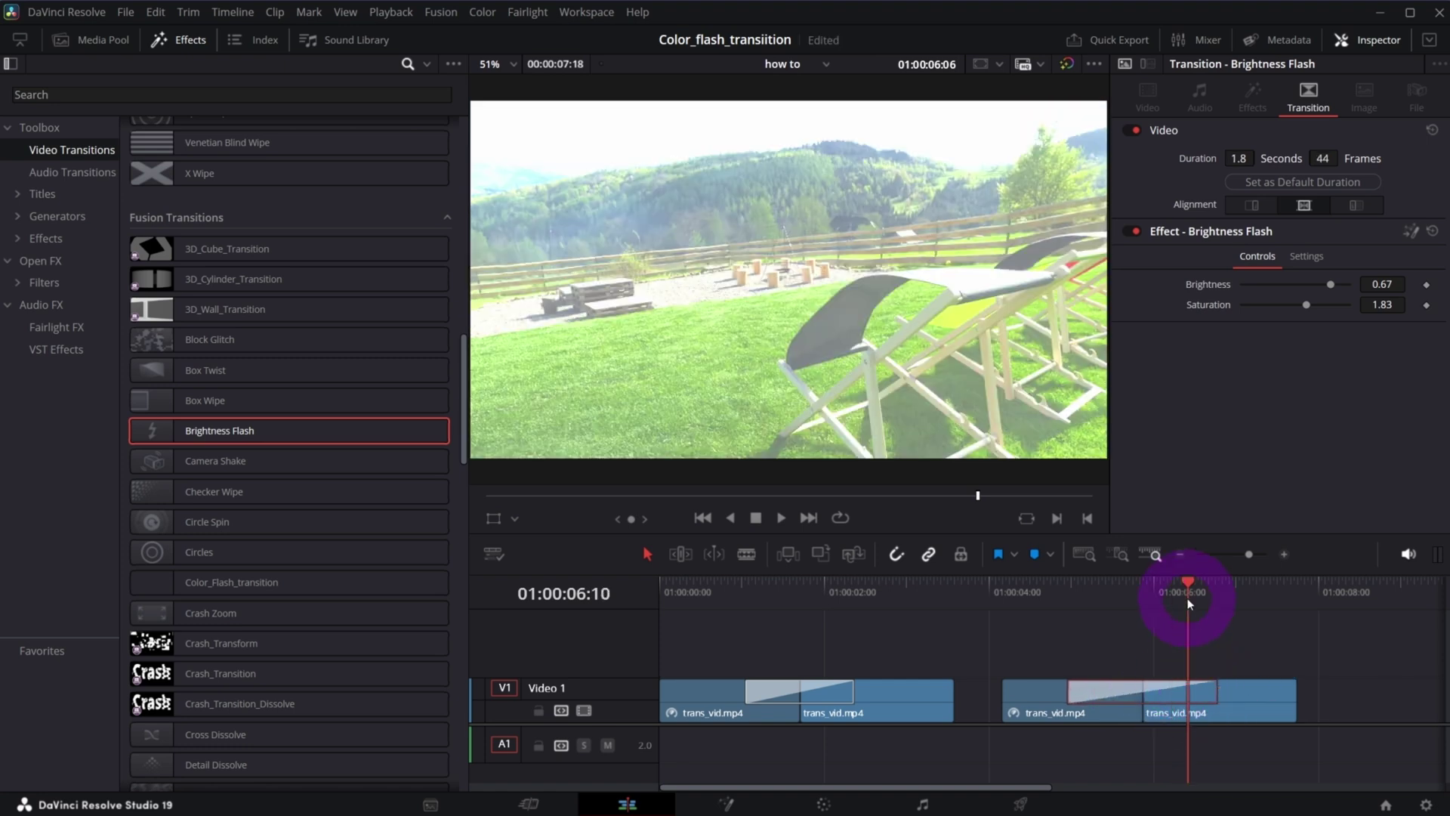
{"action": "right_click", "coordinate": [1195, 683]}
{"action": "left_click", "coordinate": [1283, 764]}
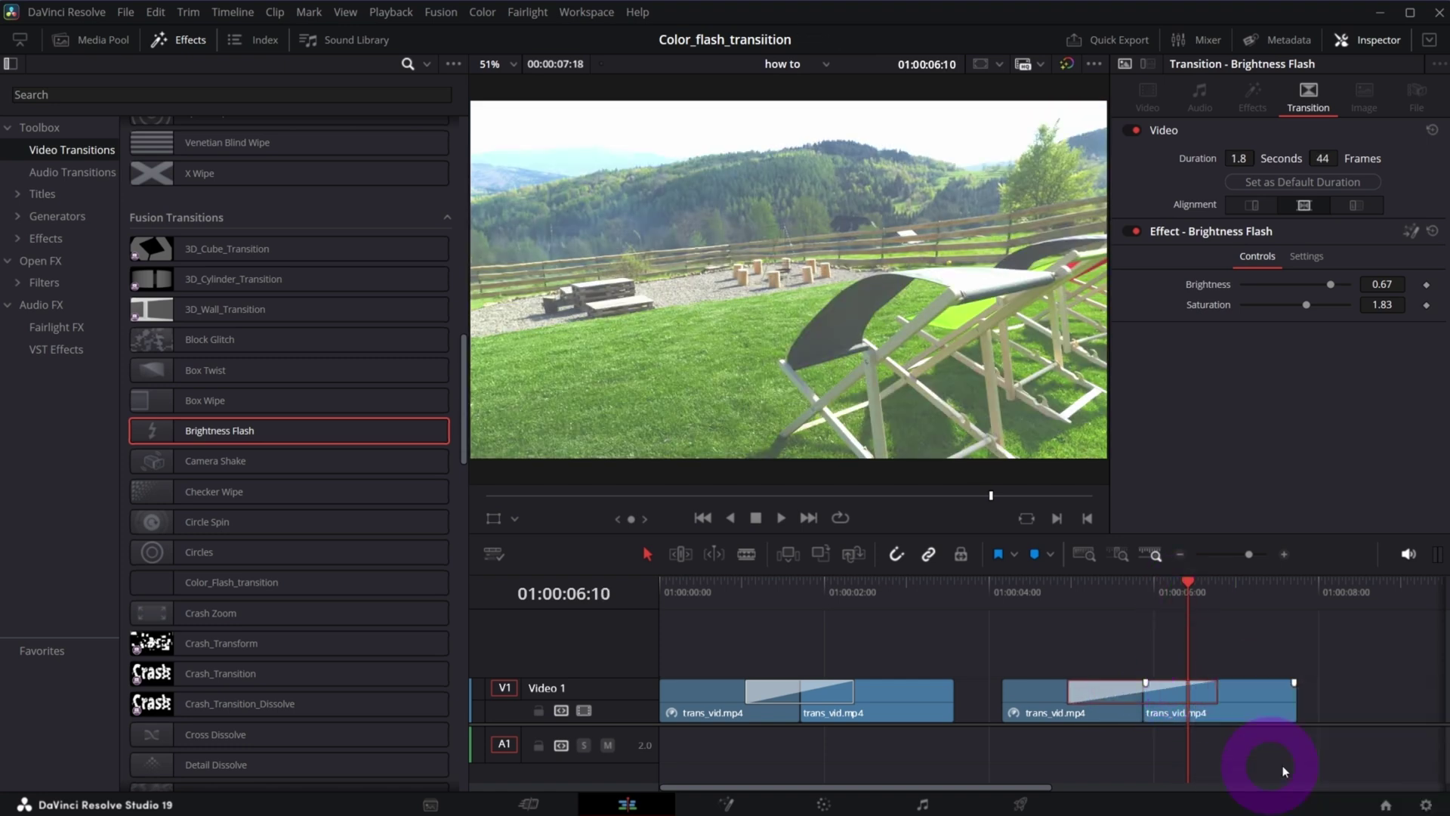
{"action": "left_click", "coordinate": [533, 661]}
{"action": "left_click_drag", "start_coordinate": [146, 530], "coordinate": [781, 706]}
Delete all Brightness Flash nodes and import the Fusion composition Light_flash_transition.comp.
{"action": "key", "text": "Delete"}
{"action": "left_click", "coordinate": [636, 641]}
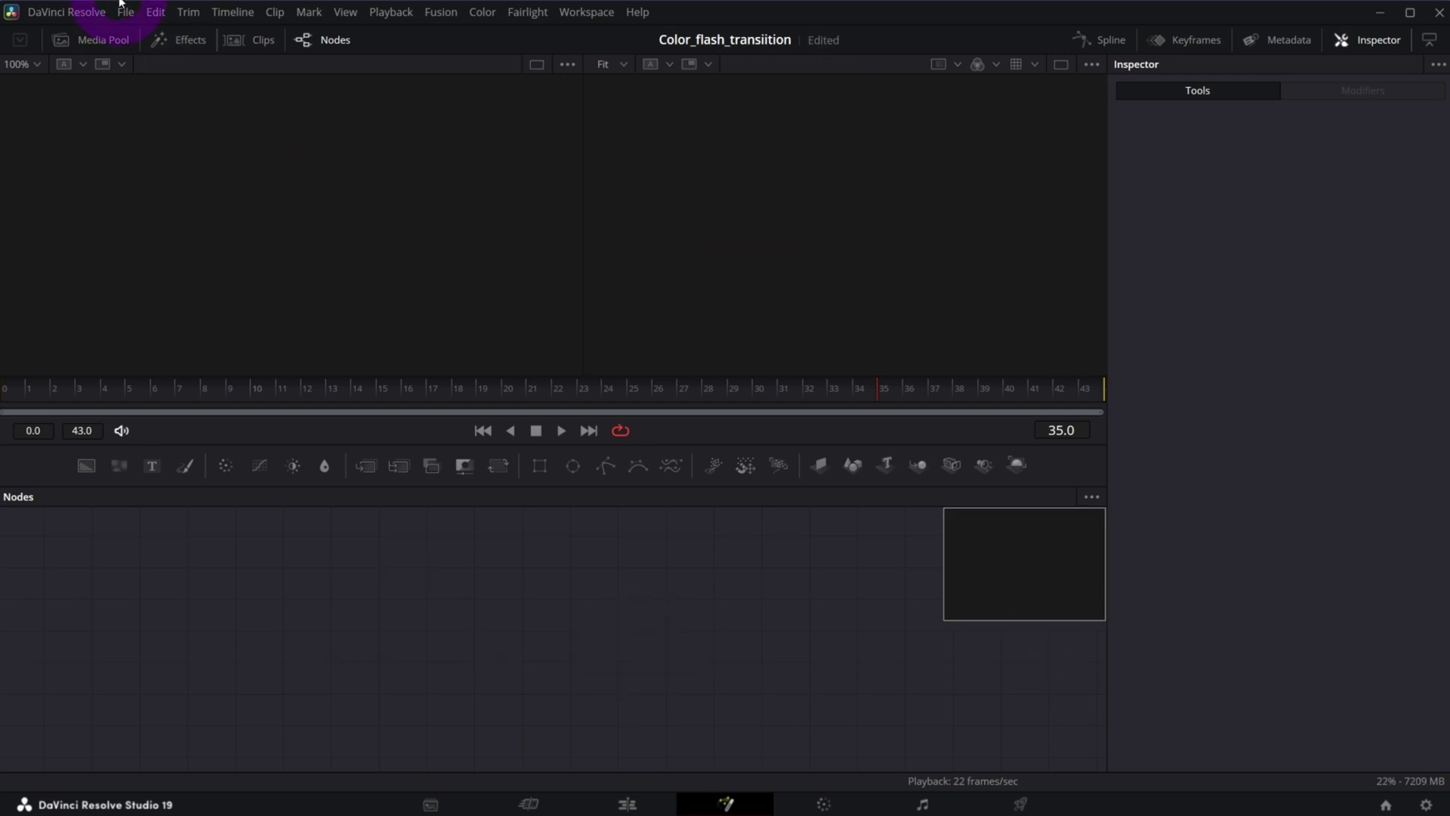
{"action": "left_click", "coordinate": [124, 18]}
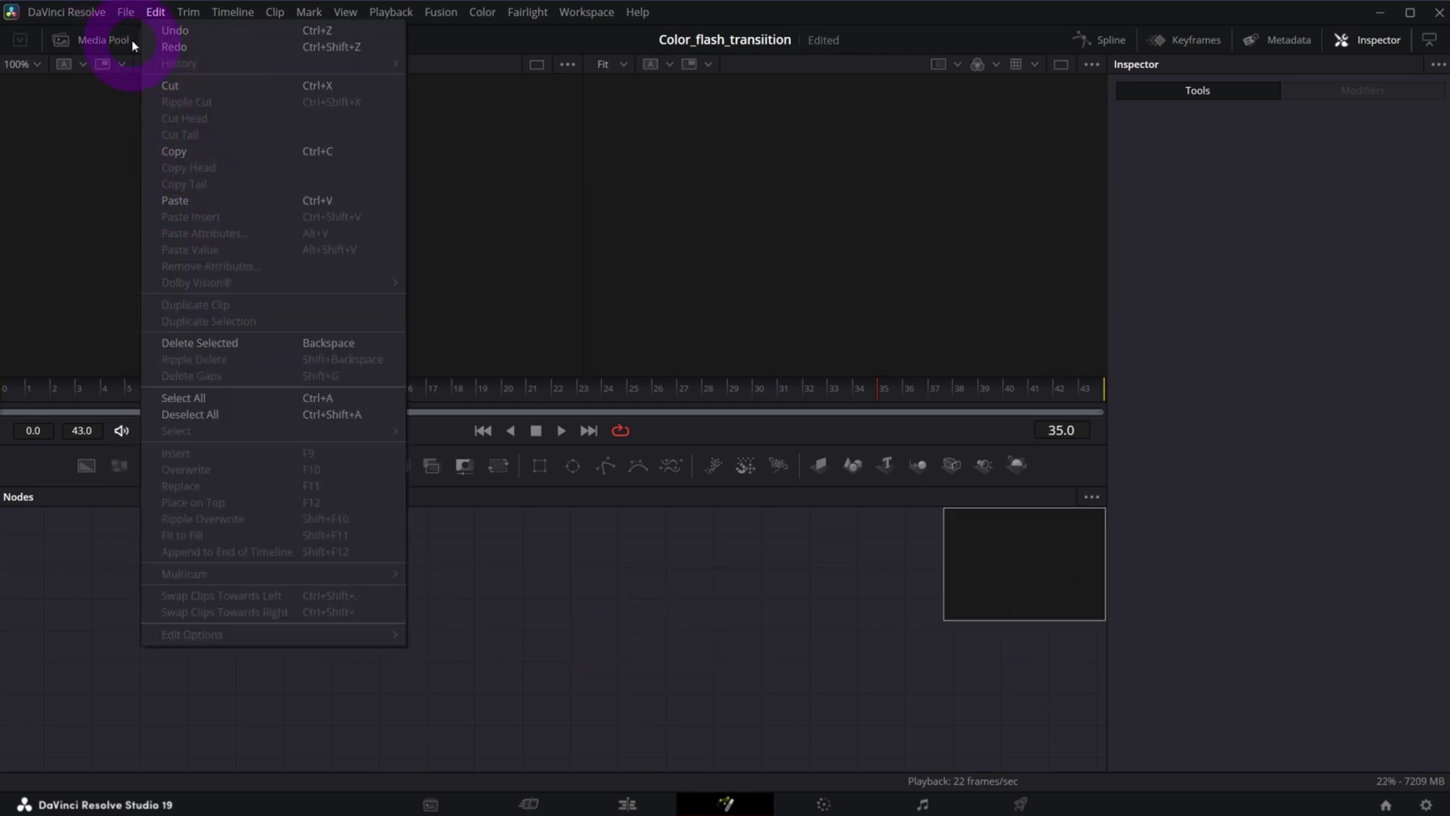
{"action": "mouse_move", "coordinate": [143, 214]}
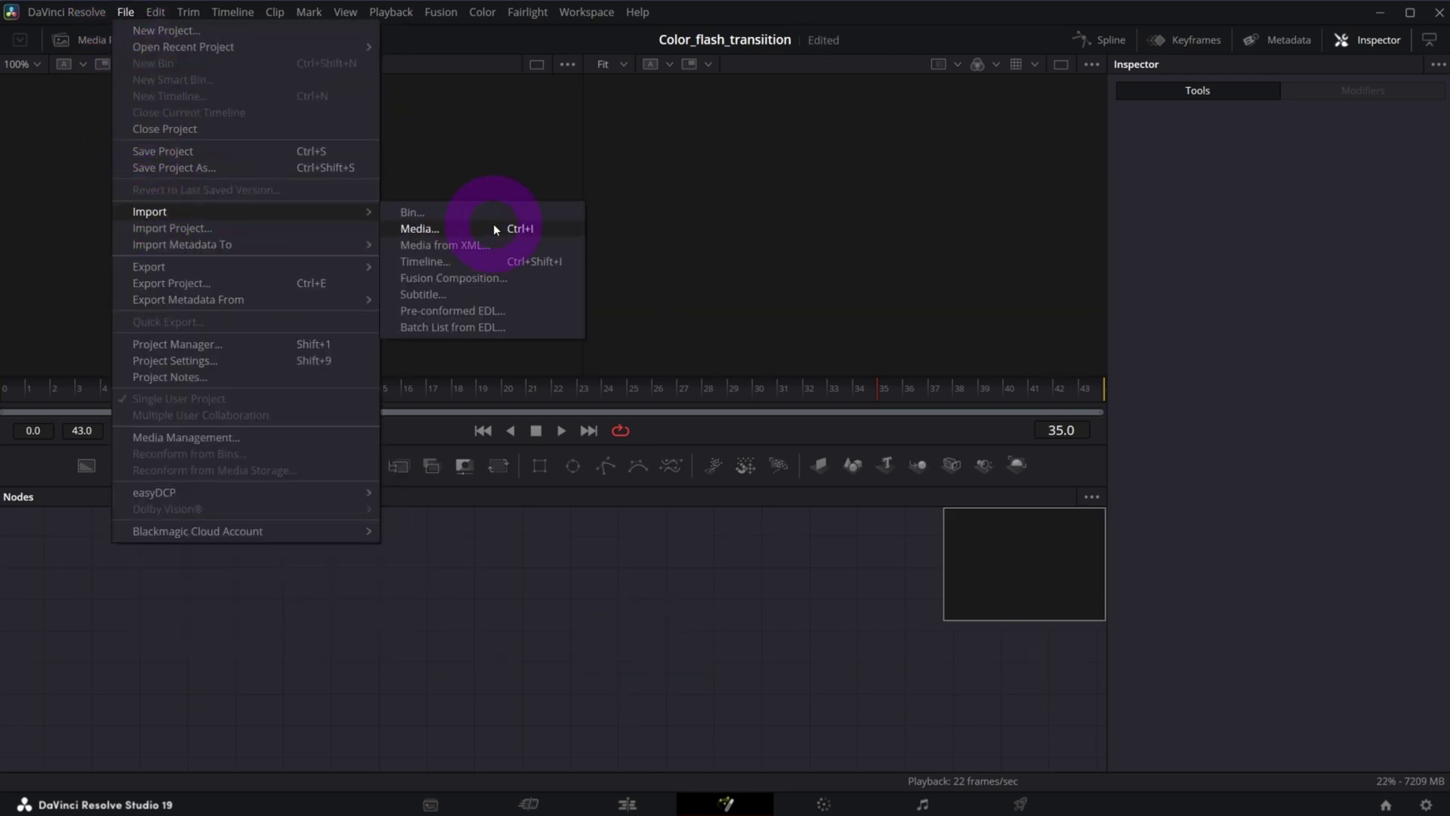
{"action": "left_click", "coordinate": [455, 275]}
{"action": "left_click_drag", "start_coordinate": [446, 16], "coordinate": [886, 251]}
{"action": "left_click", "coordinate": [665, 560]}
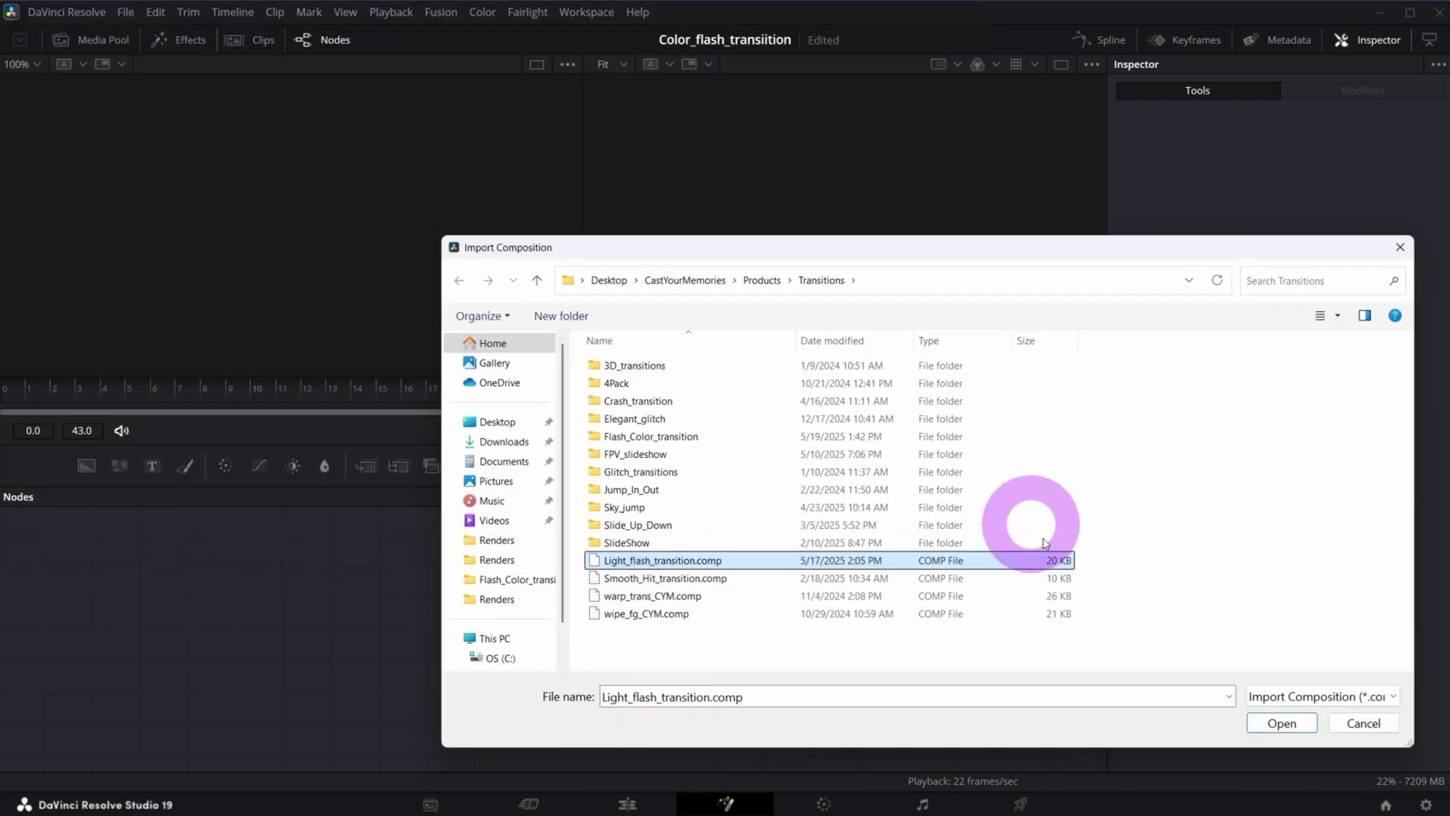
{"action": "double_click", "coordinate": [1029, 561]}
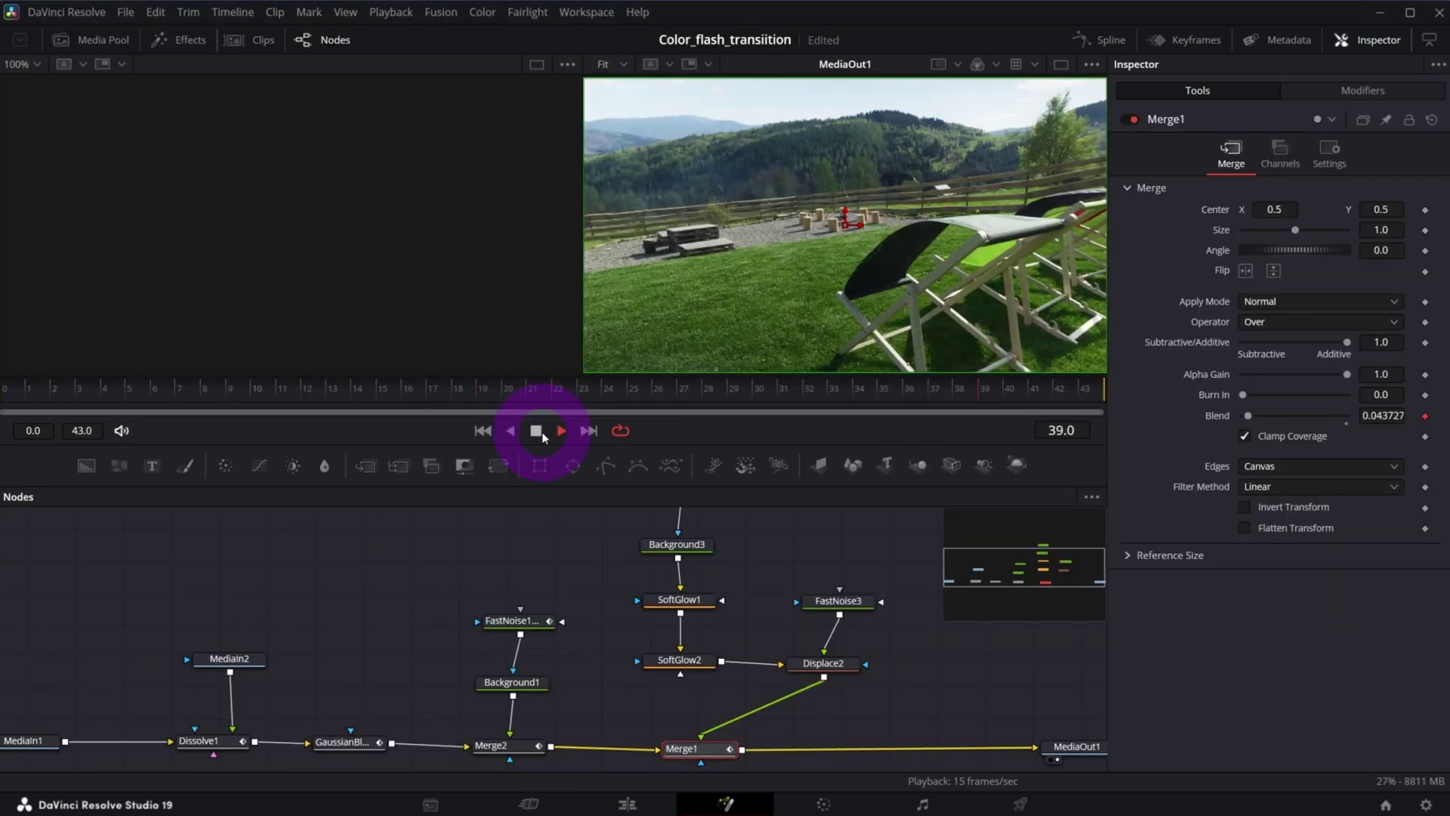
{"action": "left_click", "coordinate": [1027, 563]}
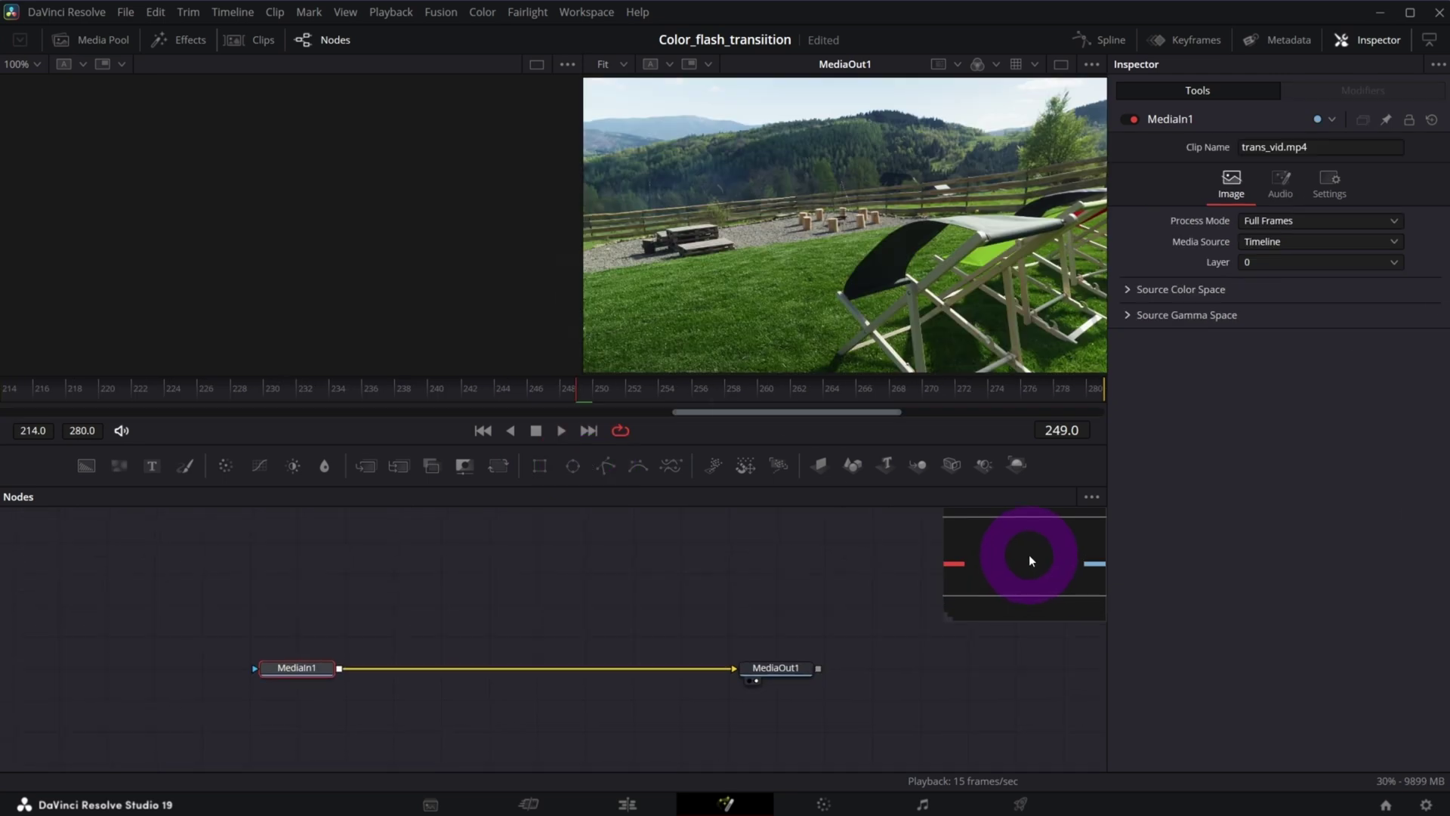